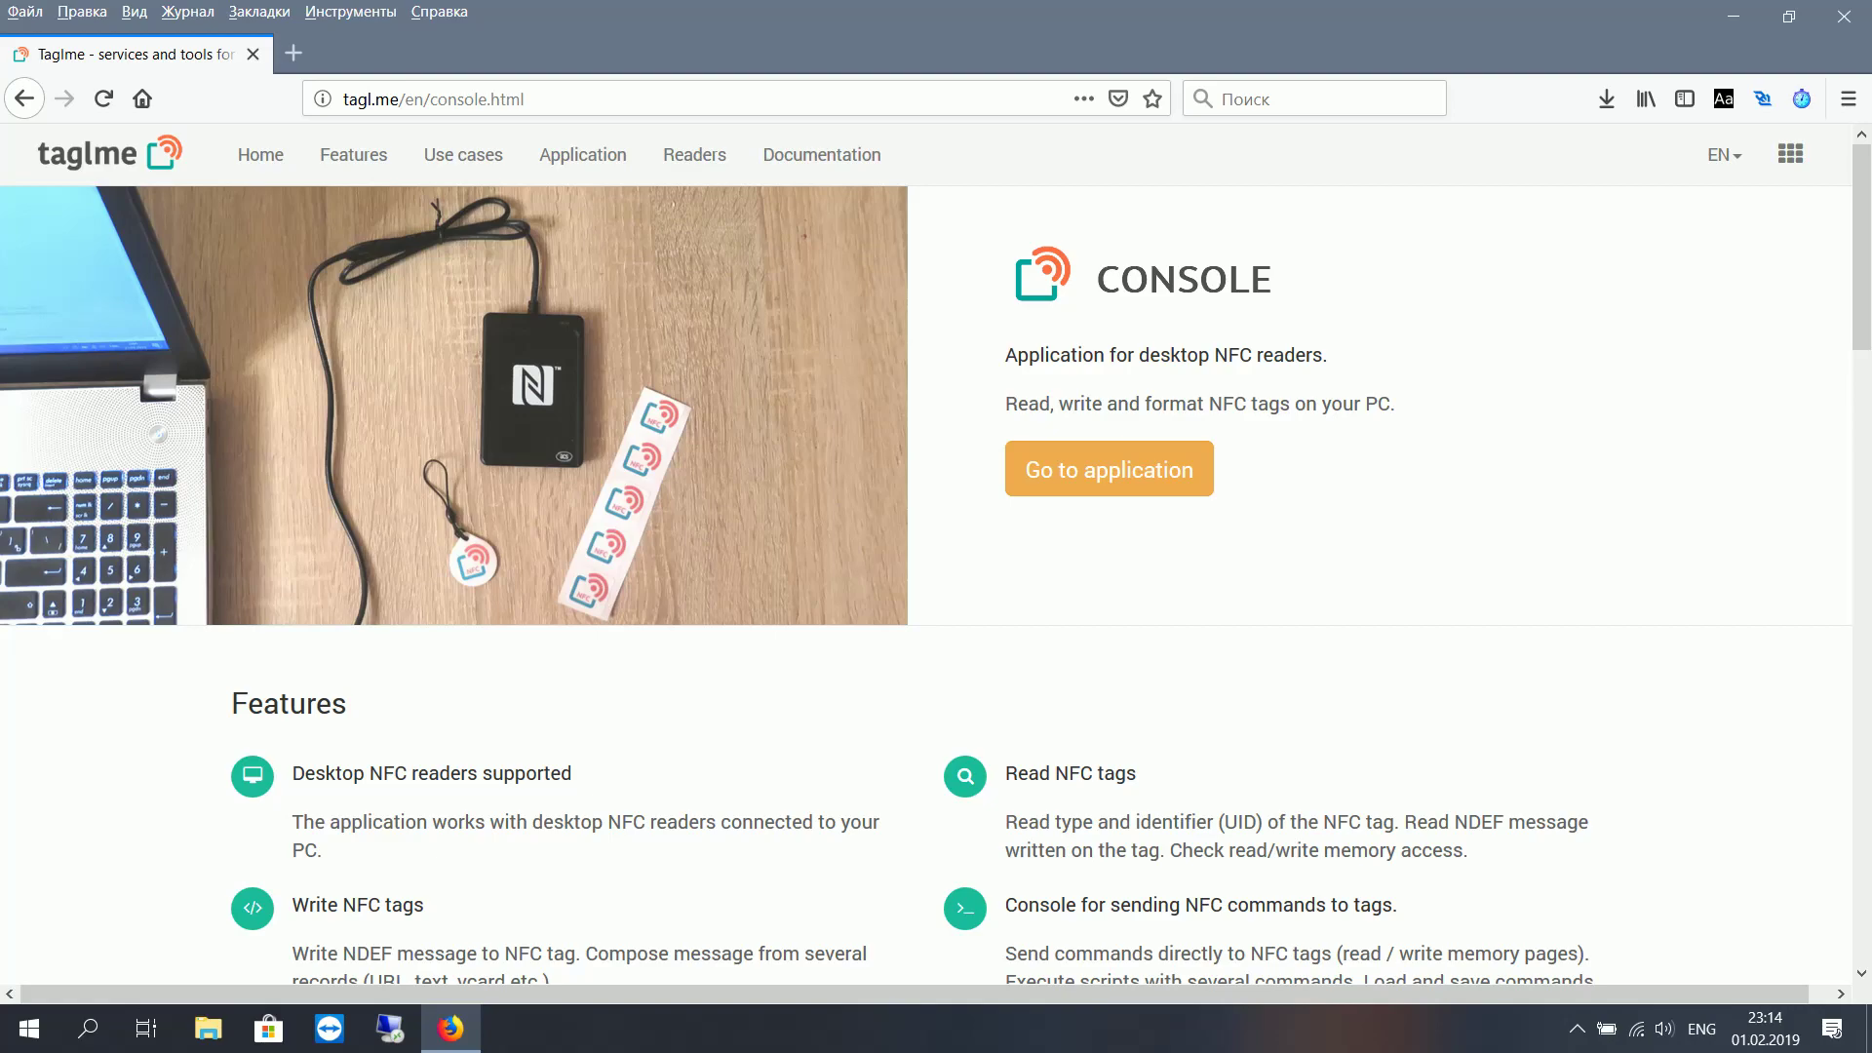
Step: Review the FAQ answers about supported NFC tags and supported NFC readers on the Console page
scroll(940, 658, down, 15)
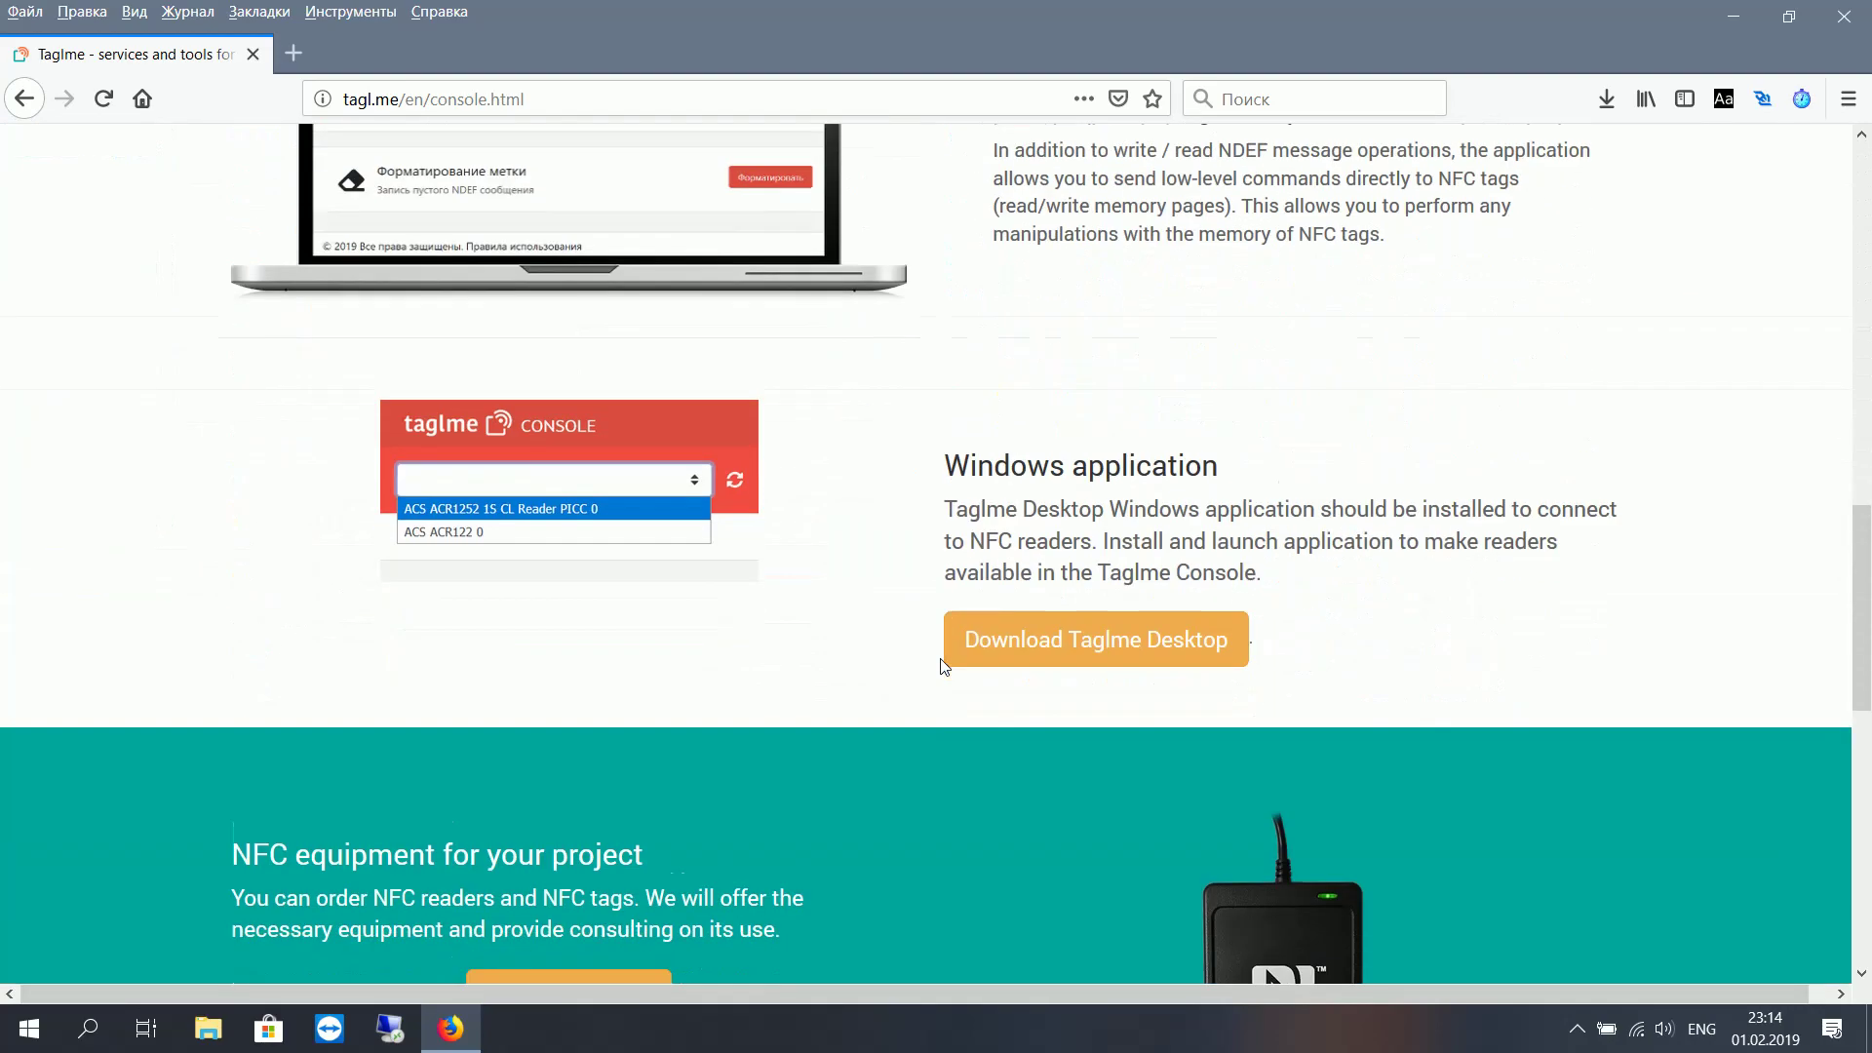
scroll(940, 658, down, 6)
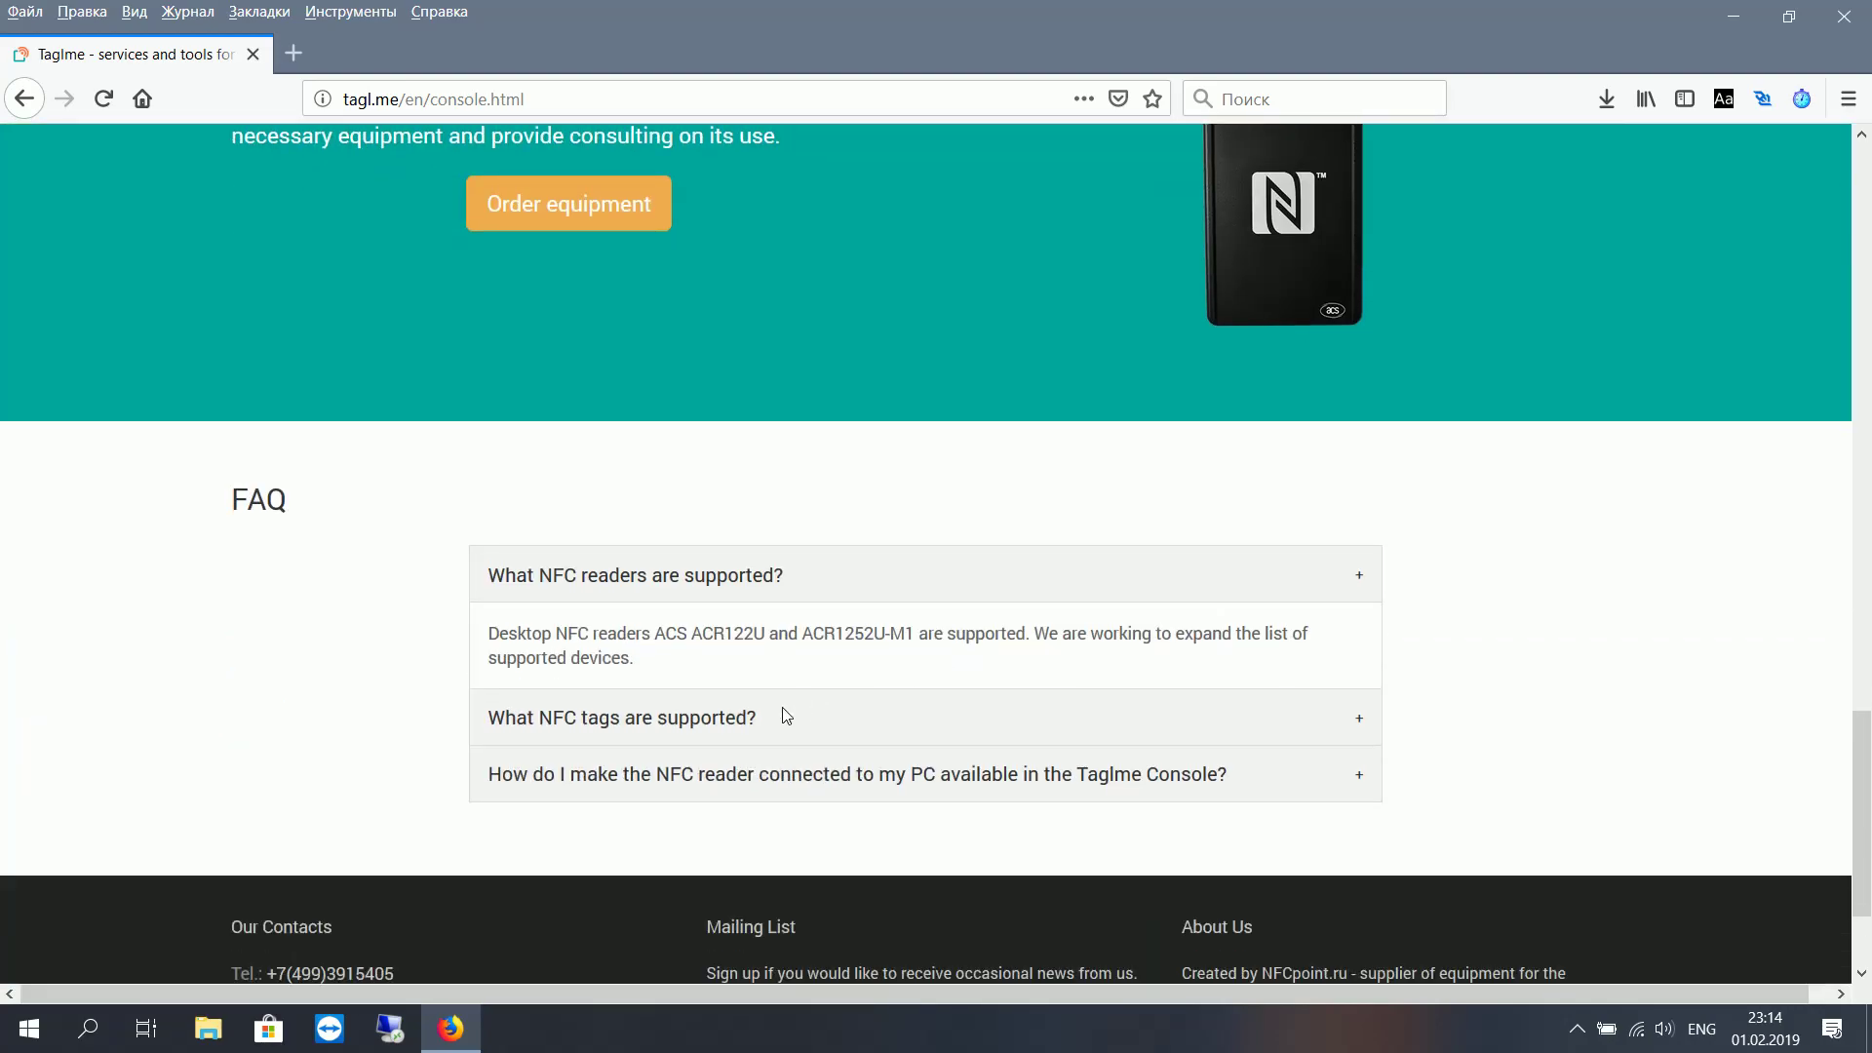
click(741, 727)
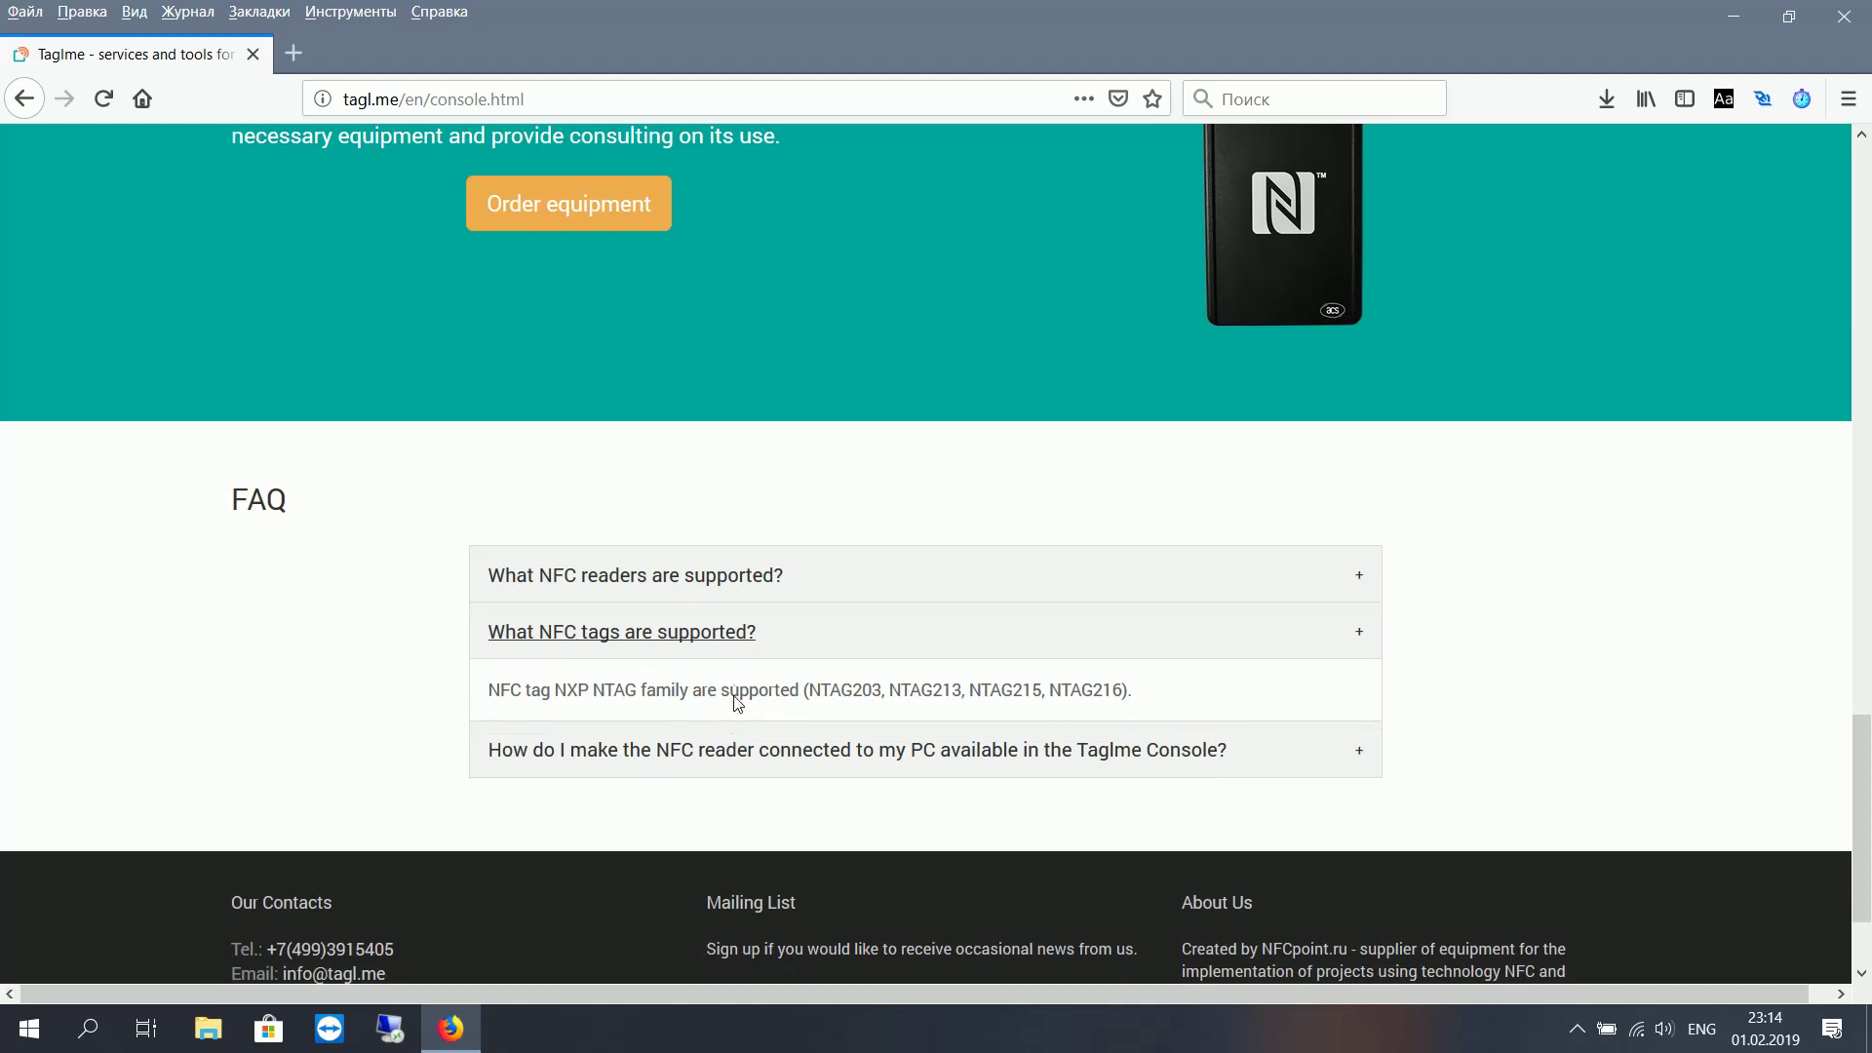
click(733, 579)
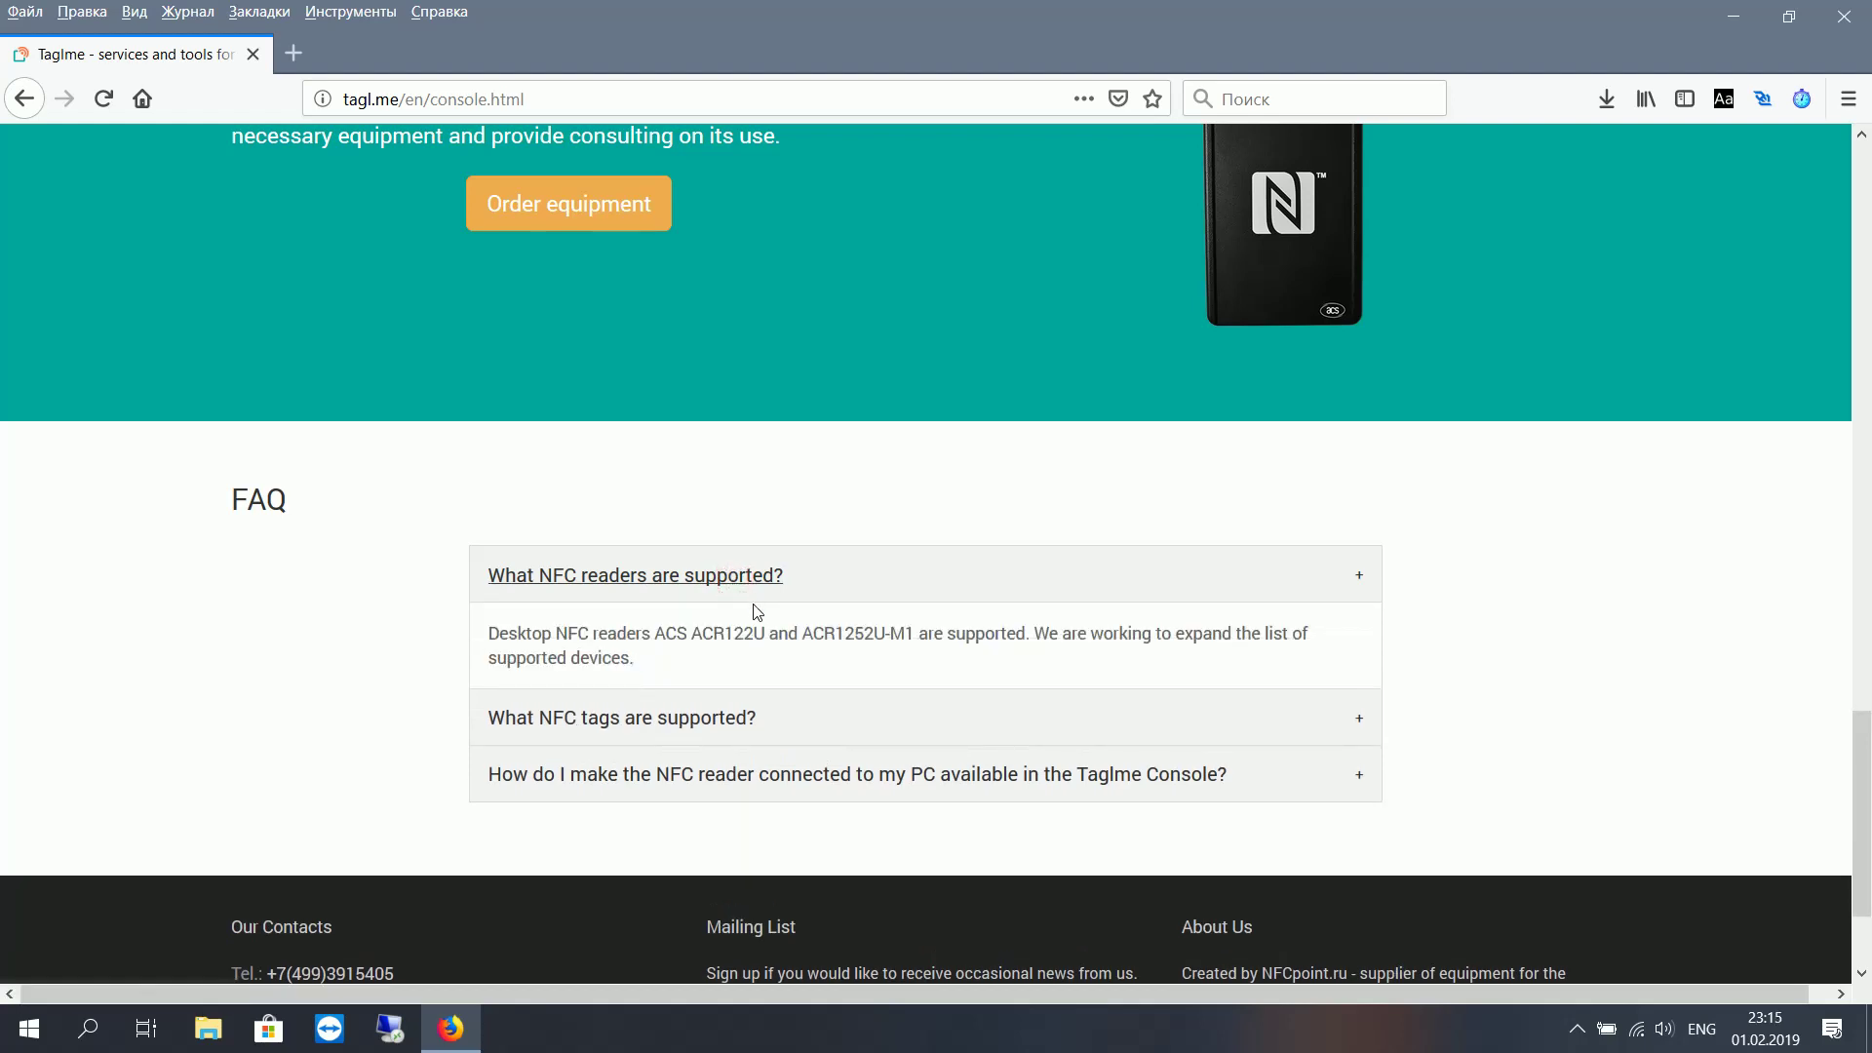
Step: Download the Taglme Desktop installer TaglmeDesktopWinSetup-latest.exe and start its setup
scroll(782, 669, up, 10)
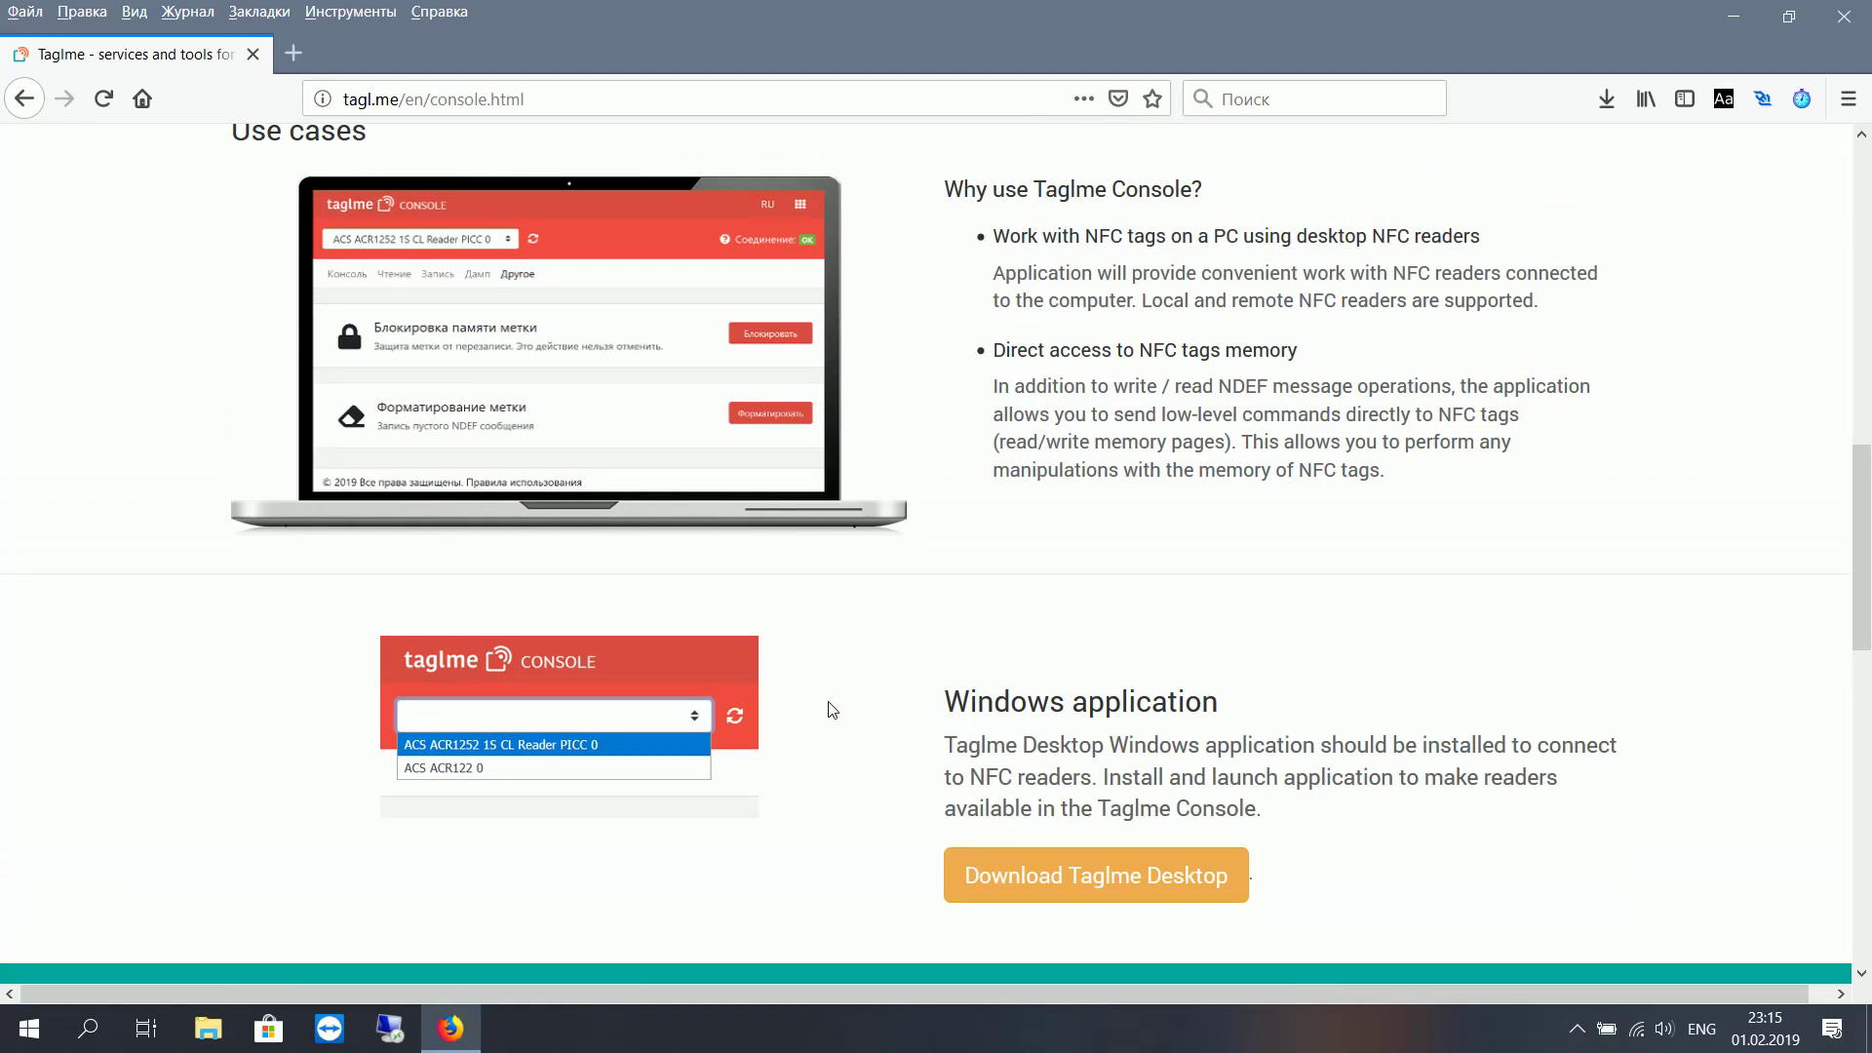
click(1075, 882)
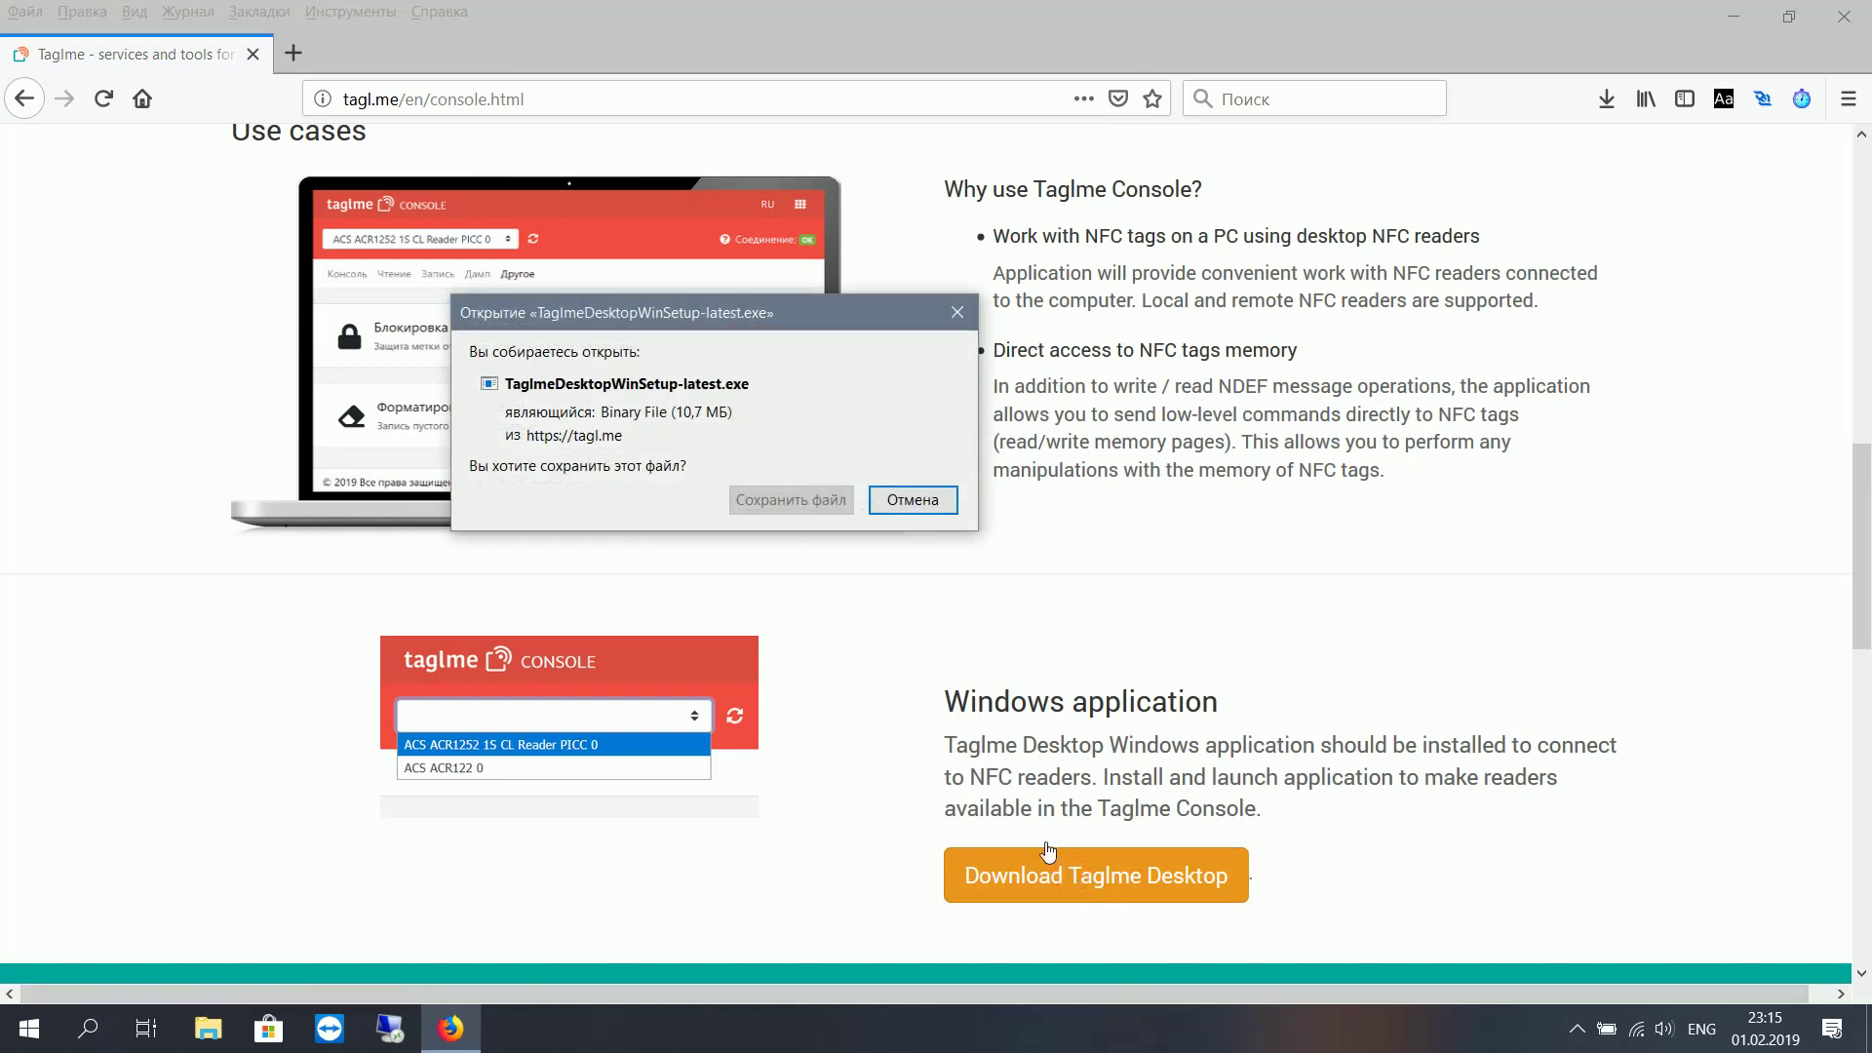
click(792, 502)
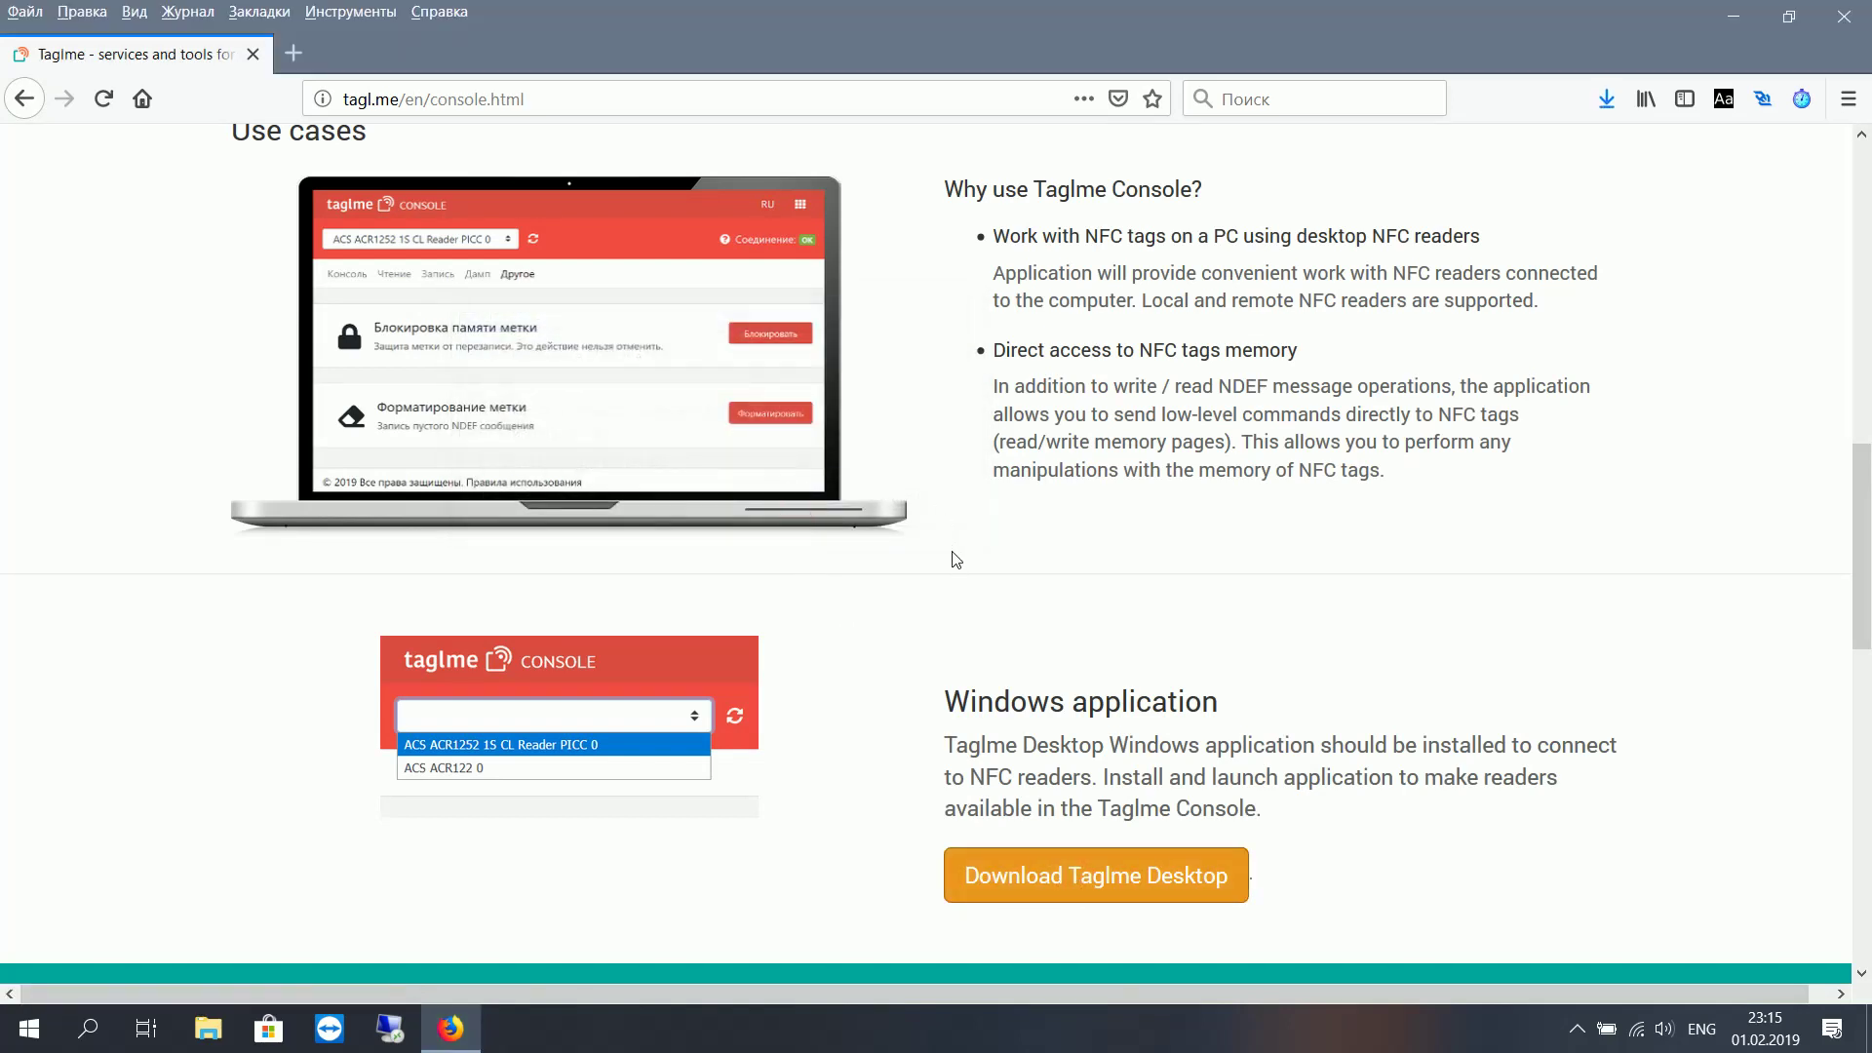
click(1607, 110)
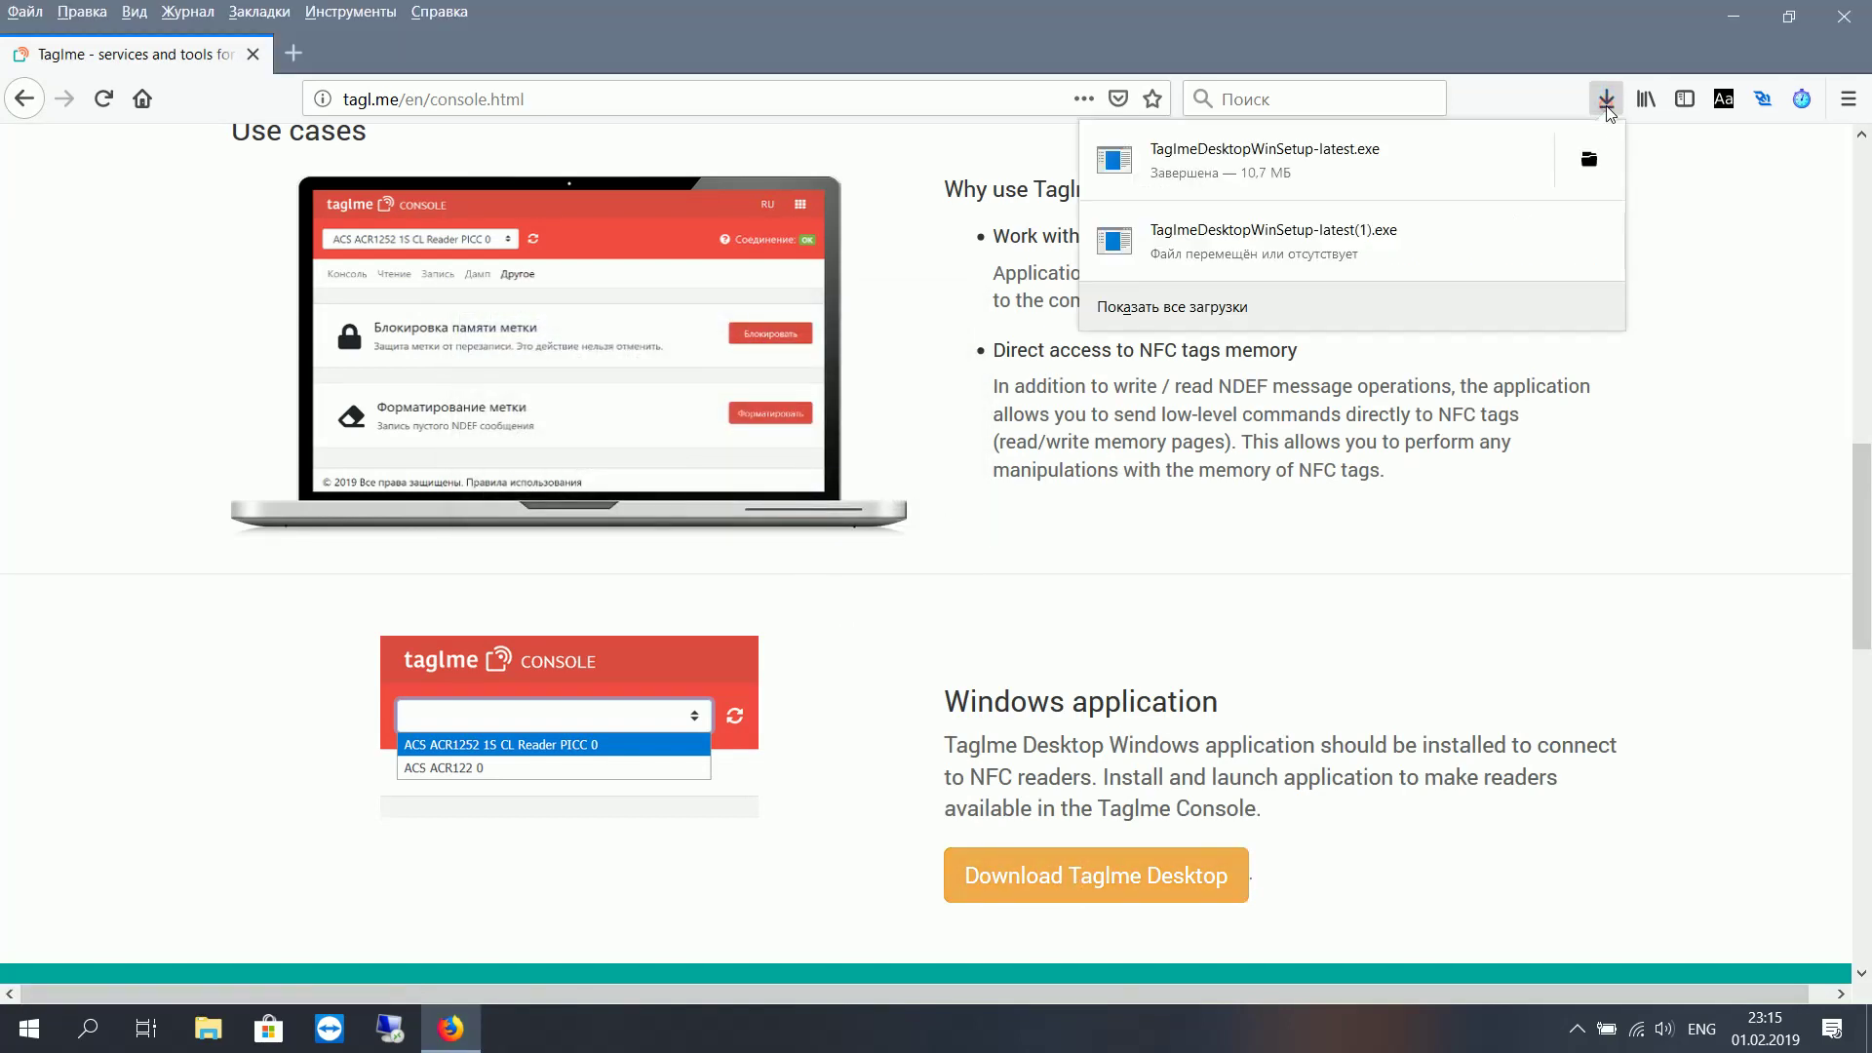
click(1336, 171)
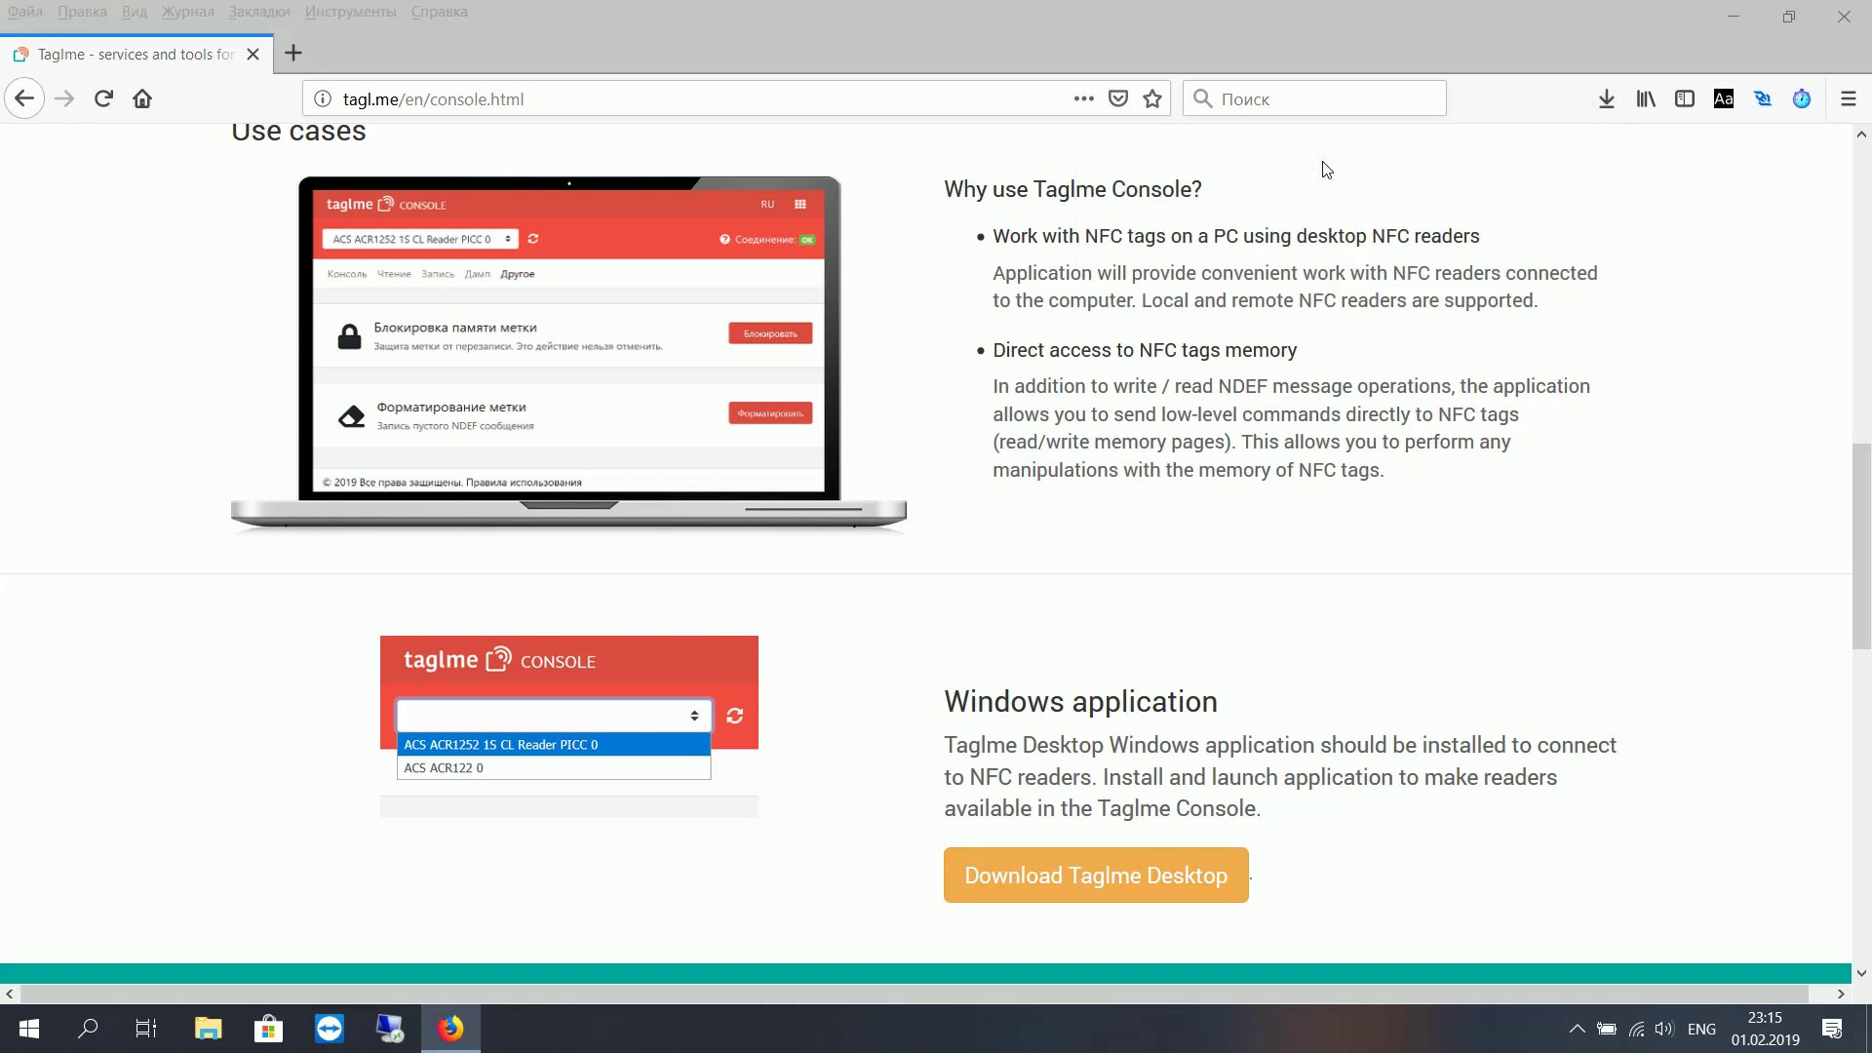
click(965, 569)
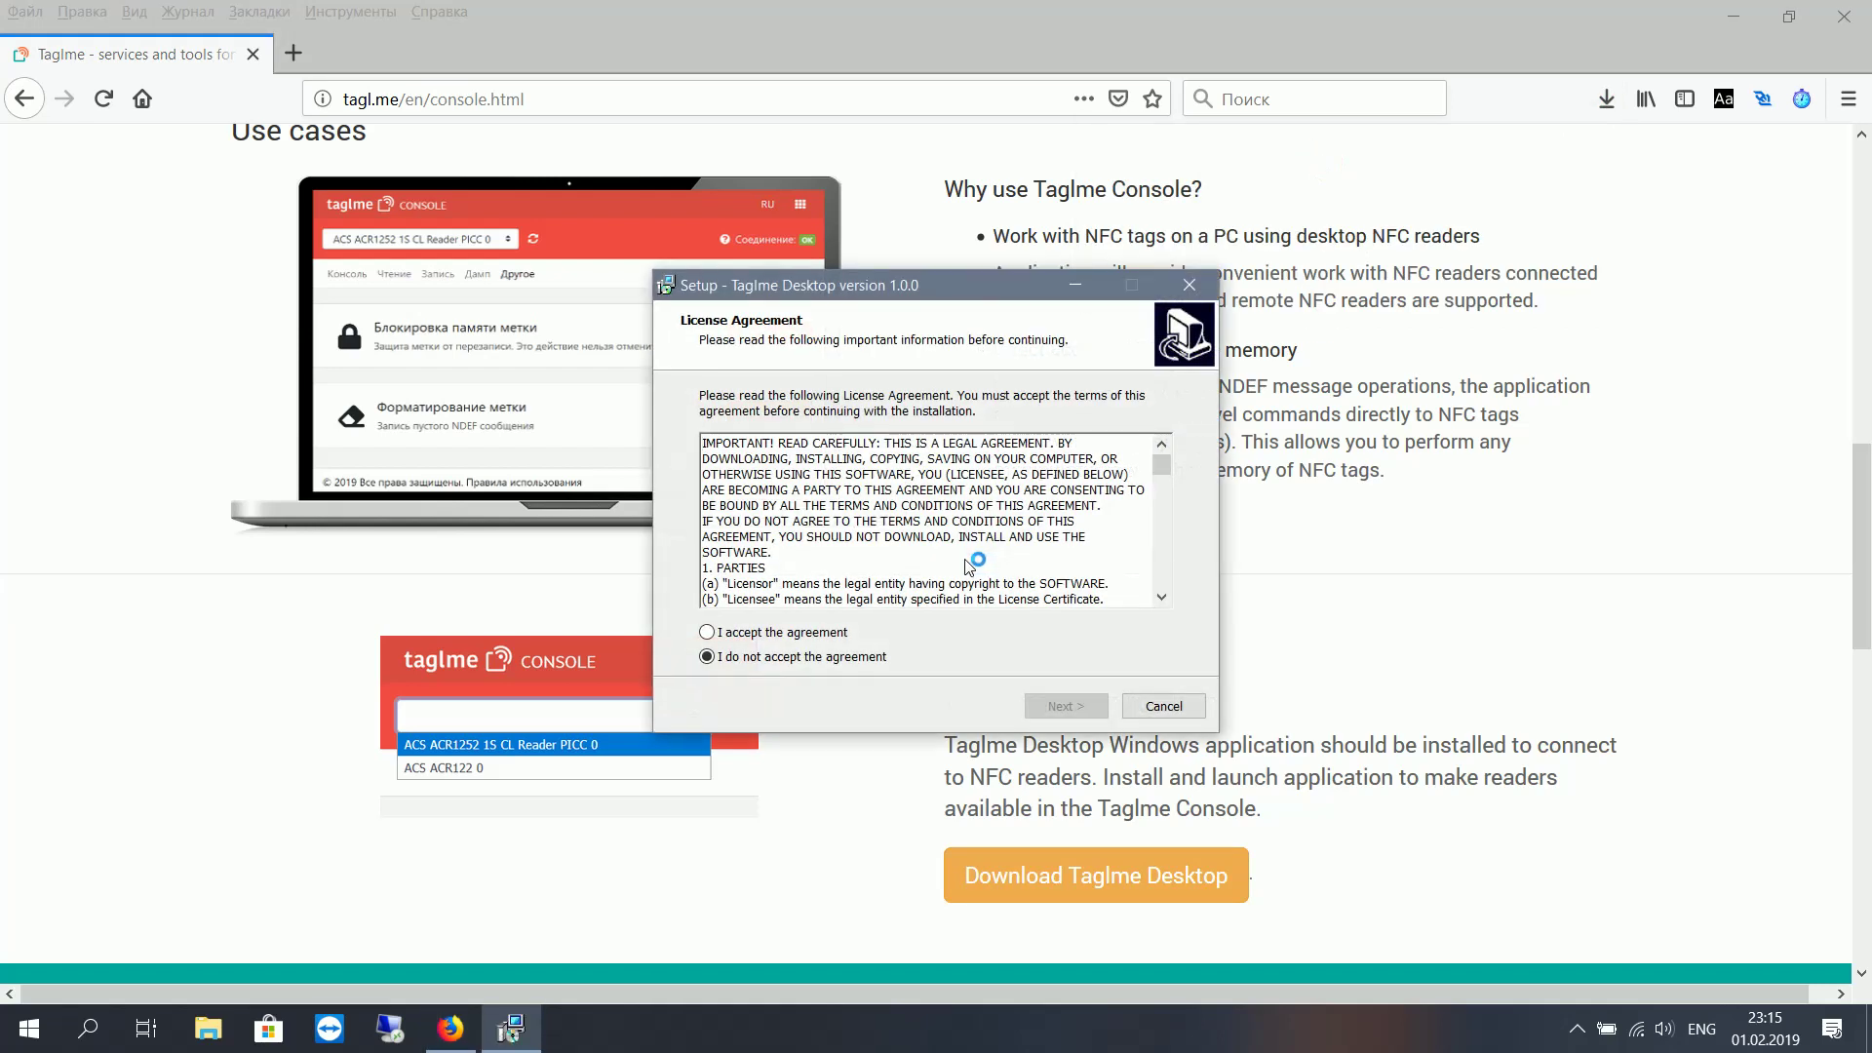
Step: Accept the license agreement and keep the default destination and Start Menu folders for Taglme Desktop
click(851, 632)
click(1042, 703)
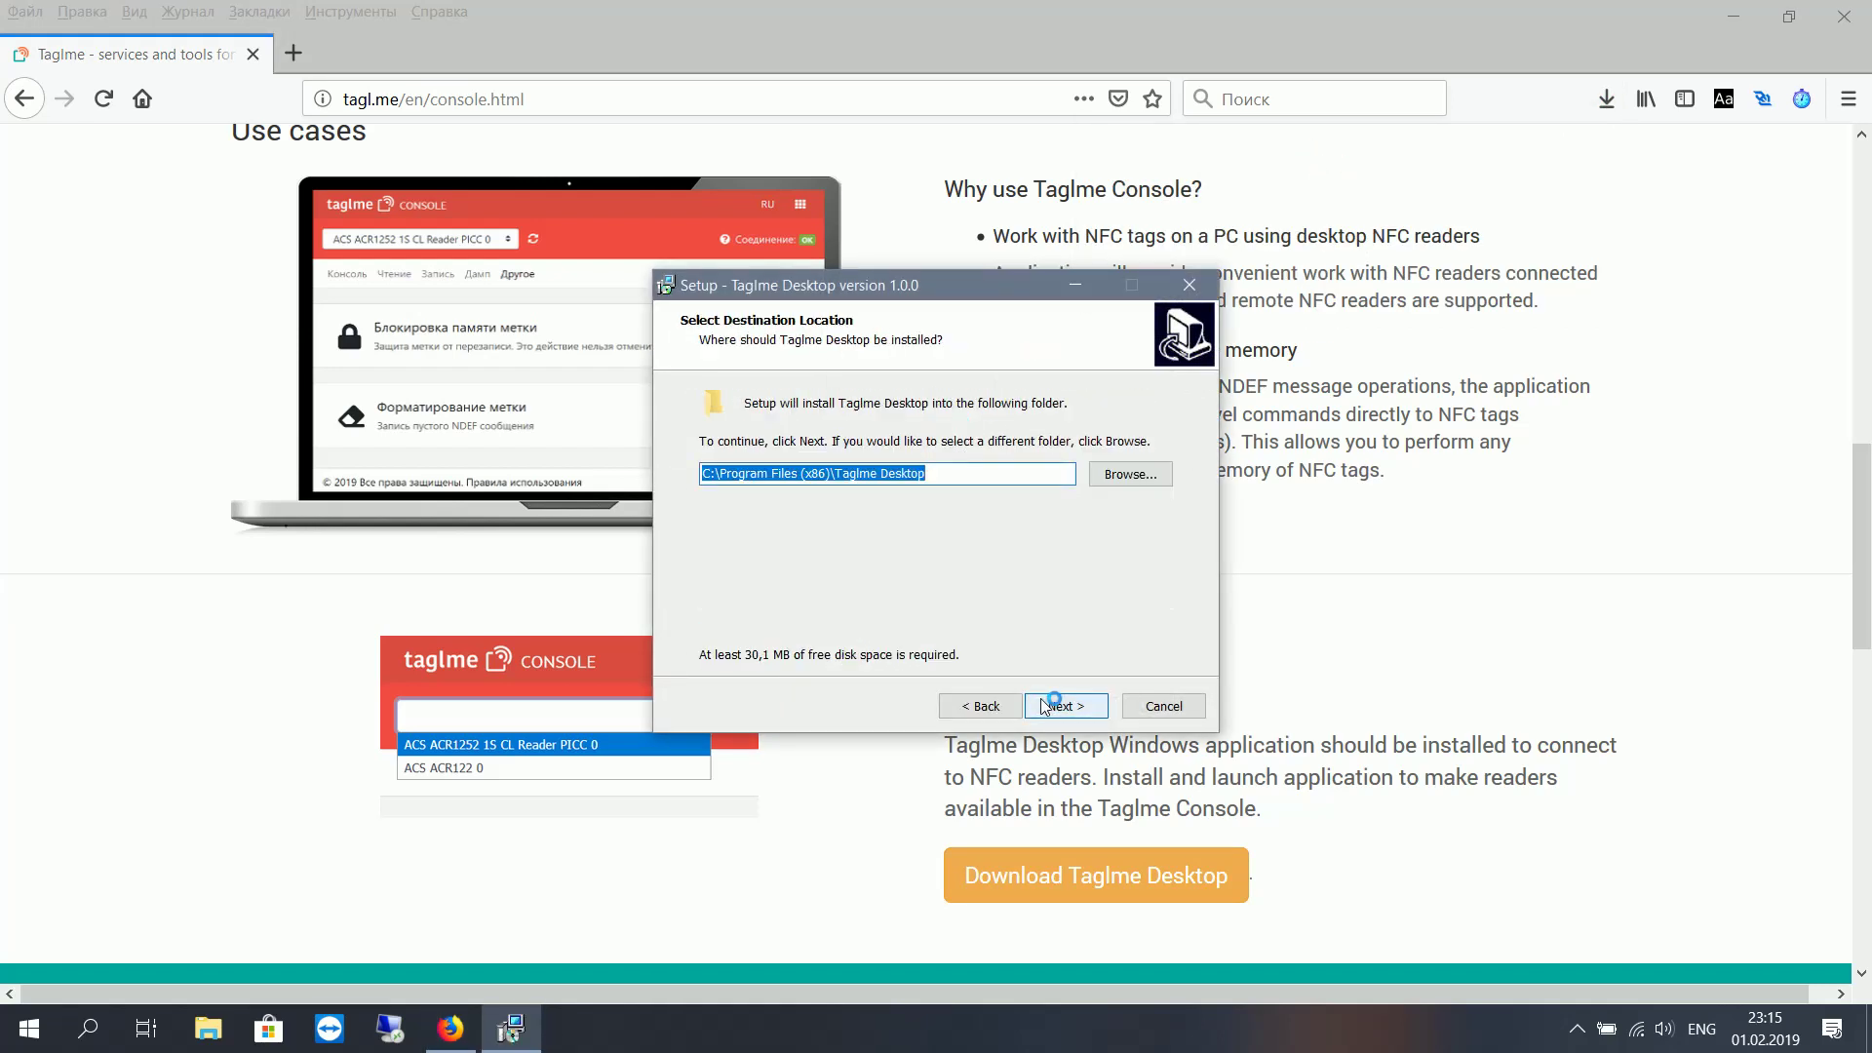
click(1039, 702)
click(1044, 704)
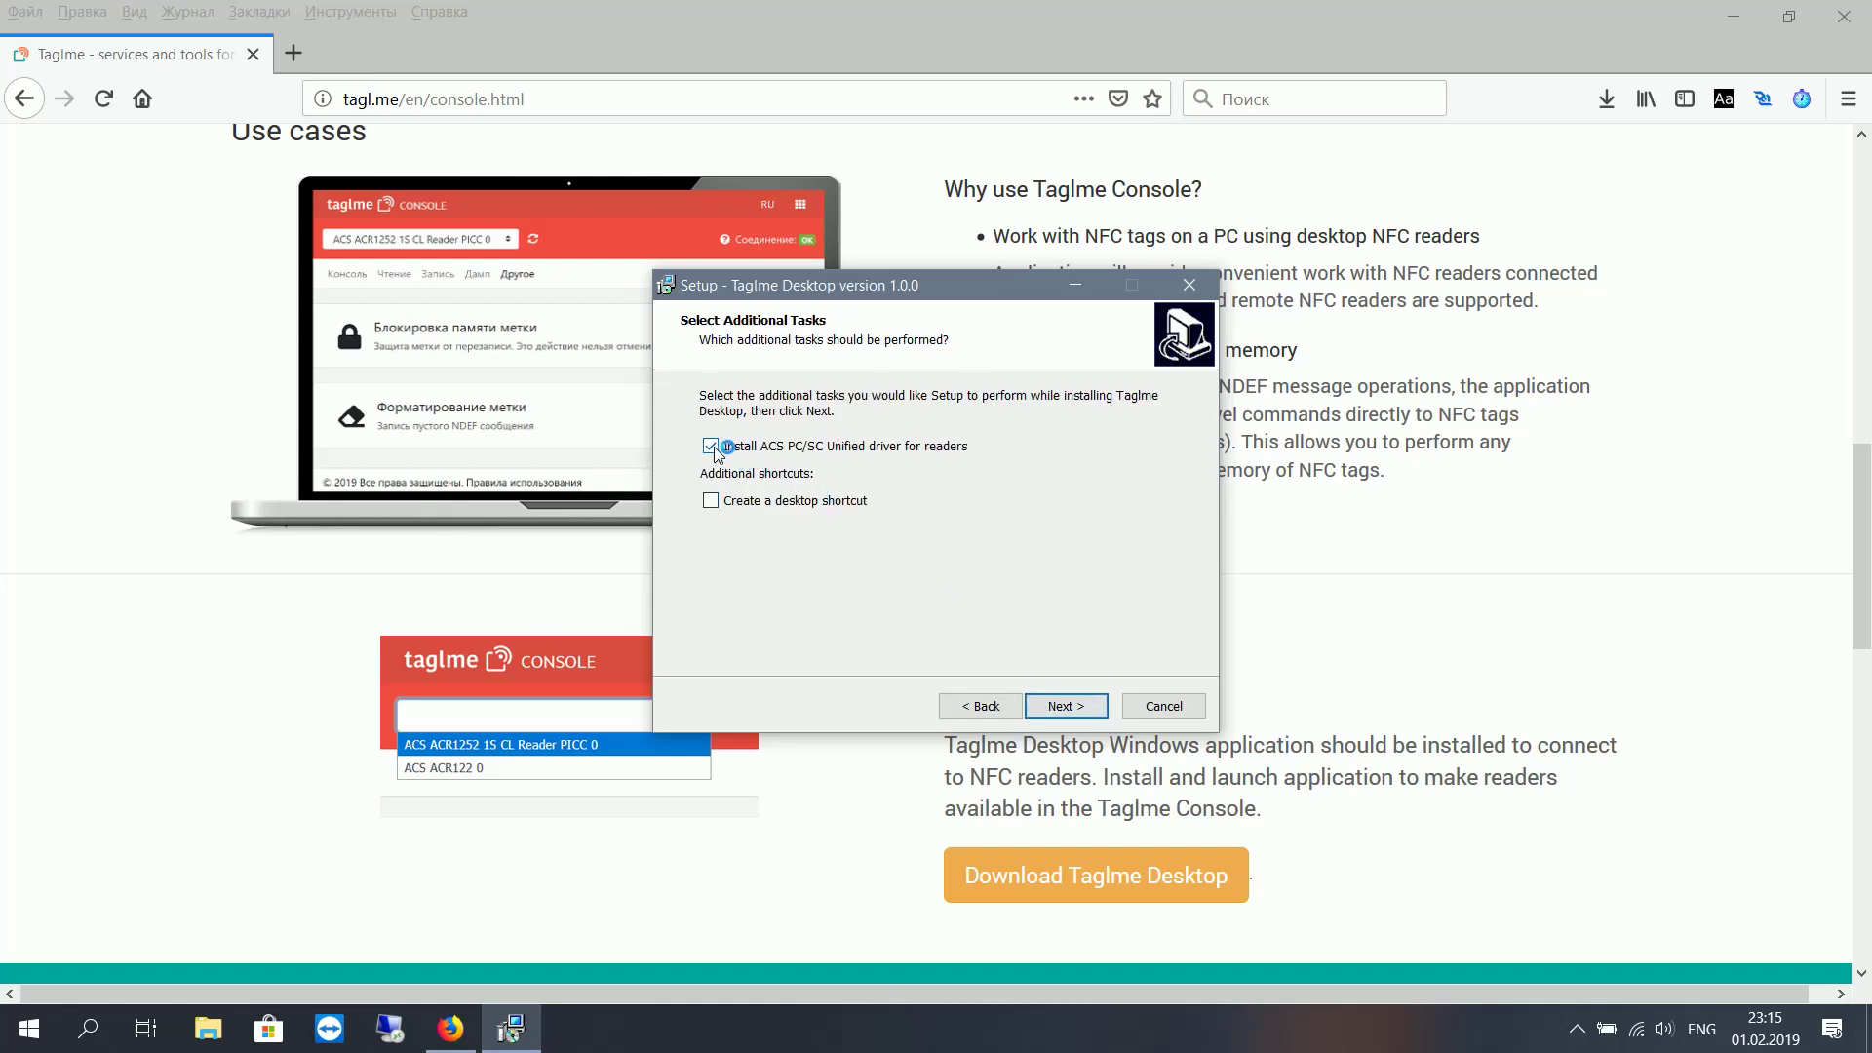
Step: Install Taglme Desktop with a desktop shortcut and without the ACS PC/SC Unified driver, launching it on completion
click(711, 501)
click(1074, 702)
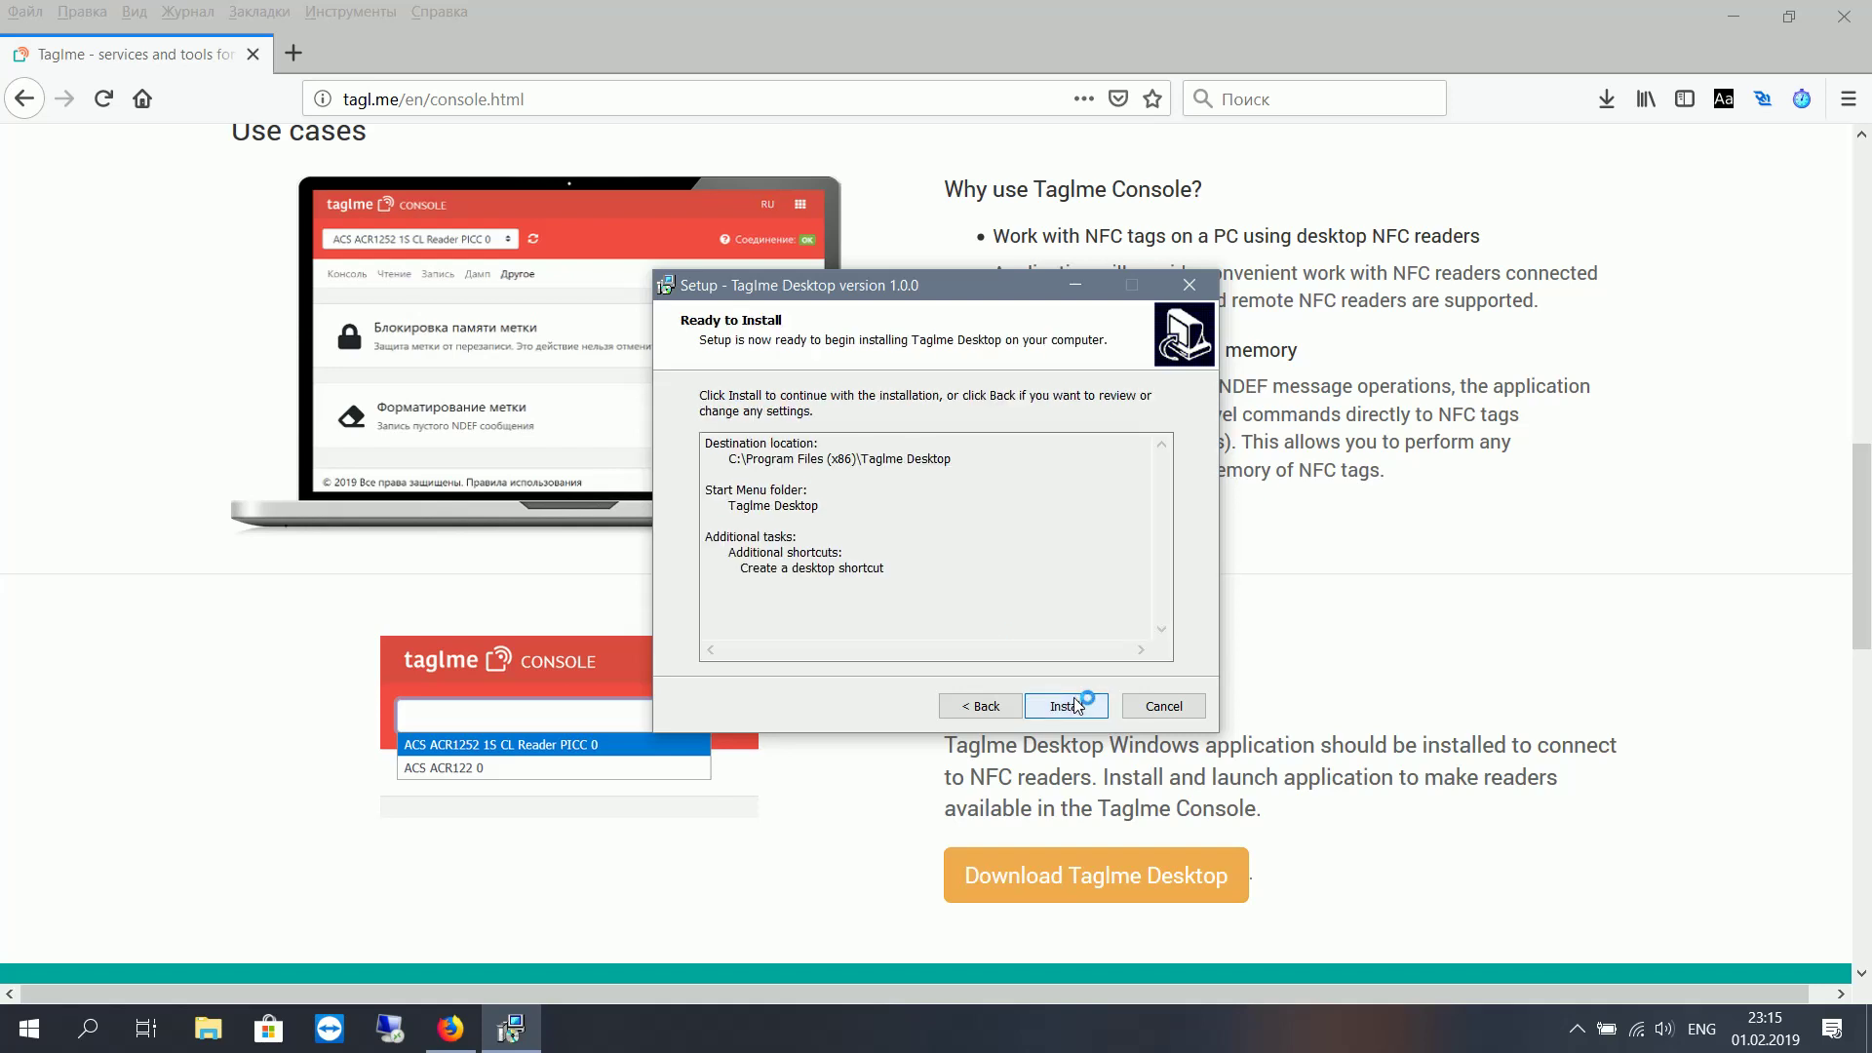
click(1068, 705)
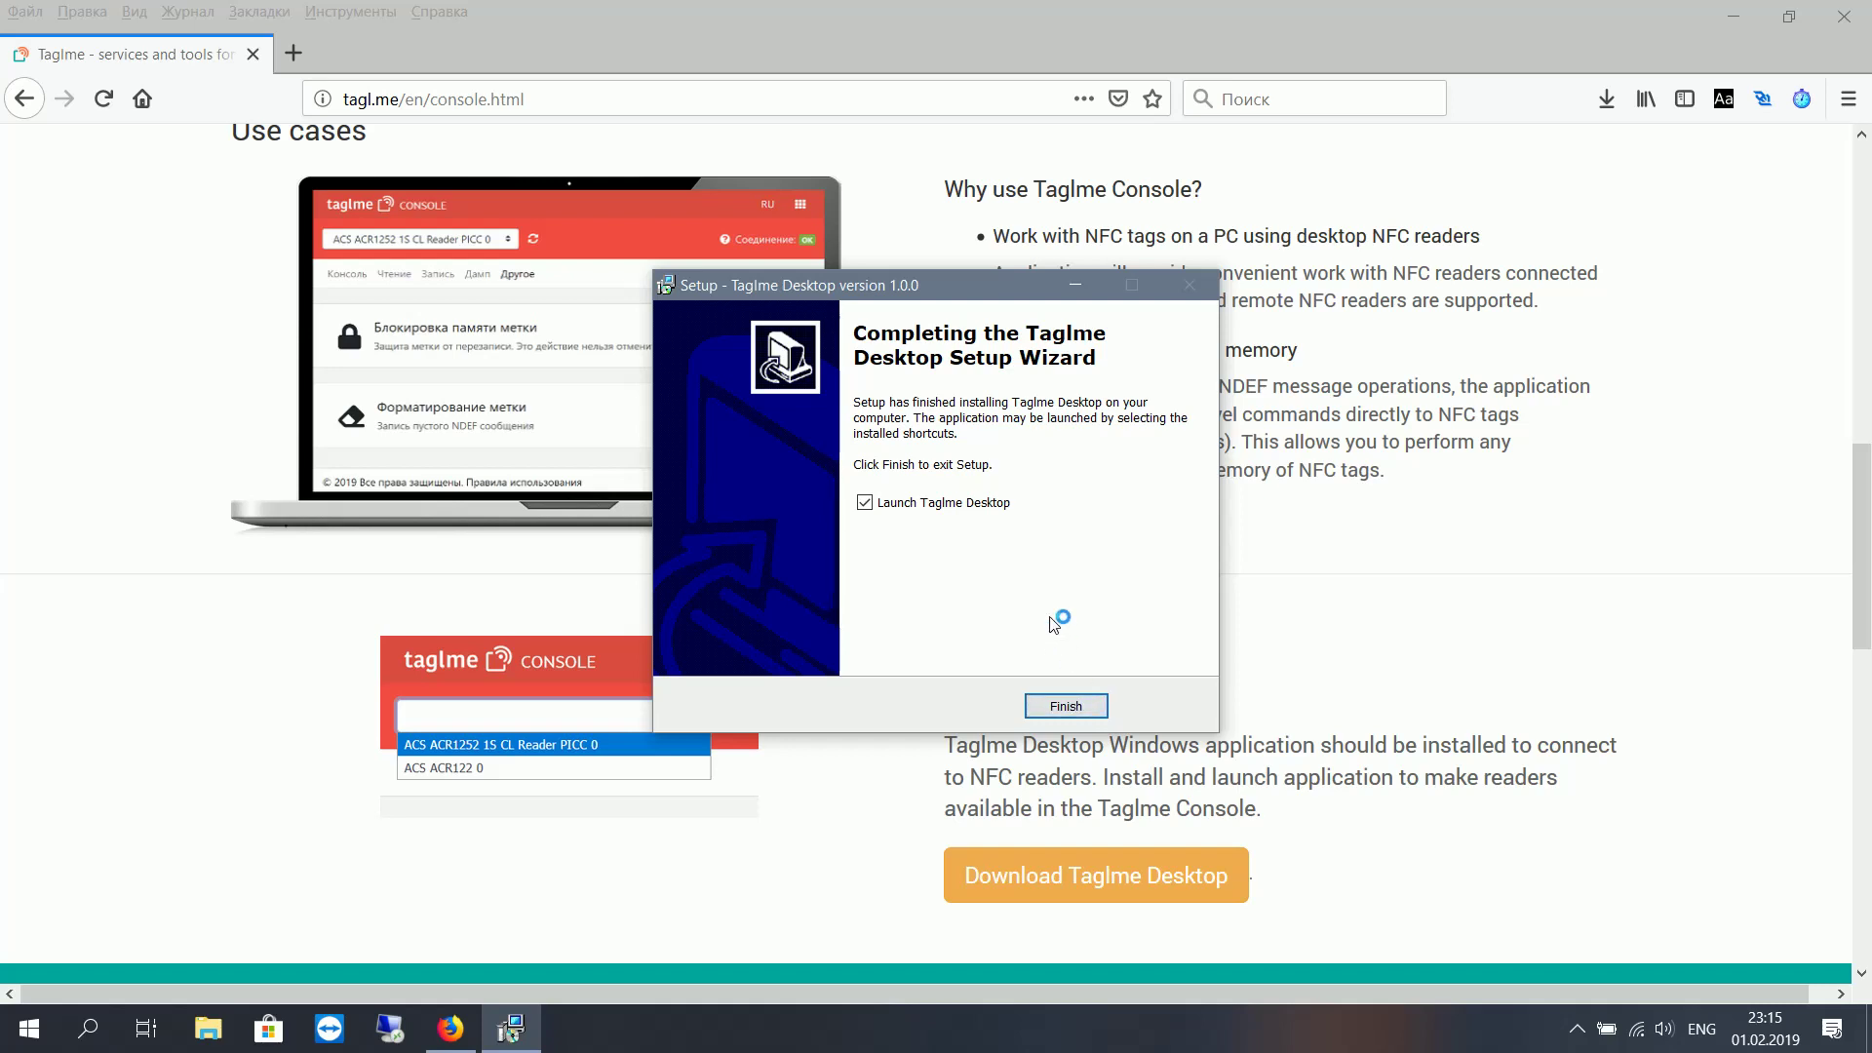
click(1053, 706)
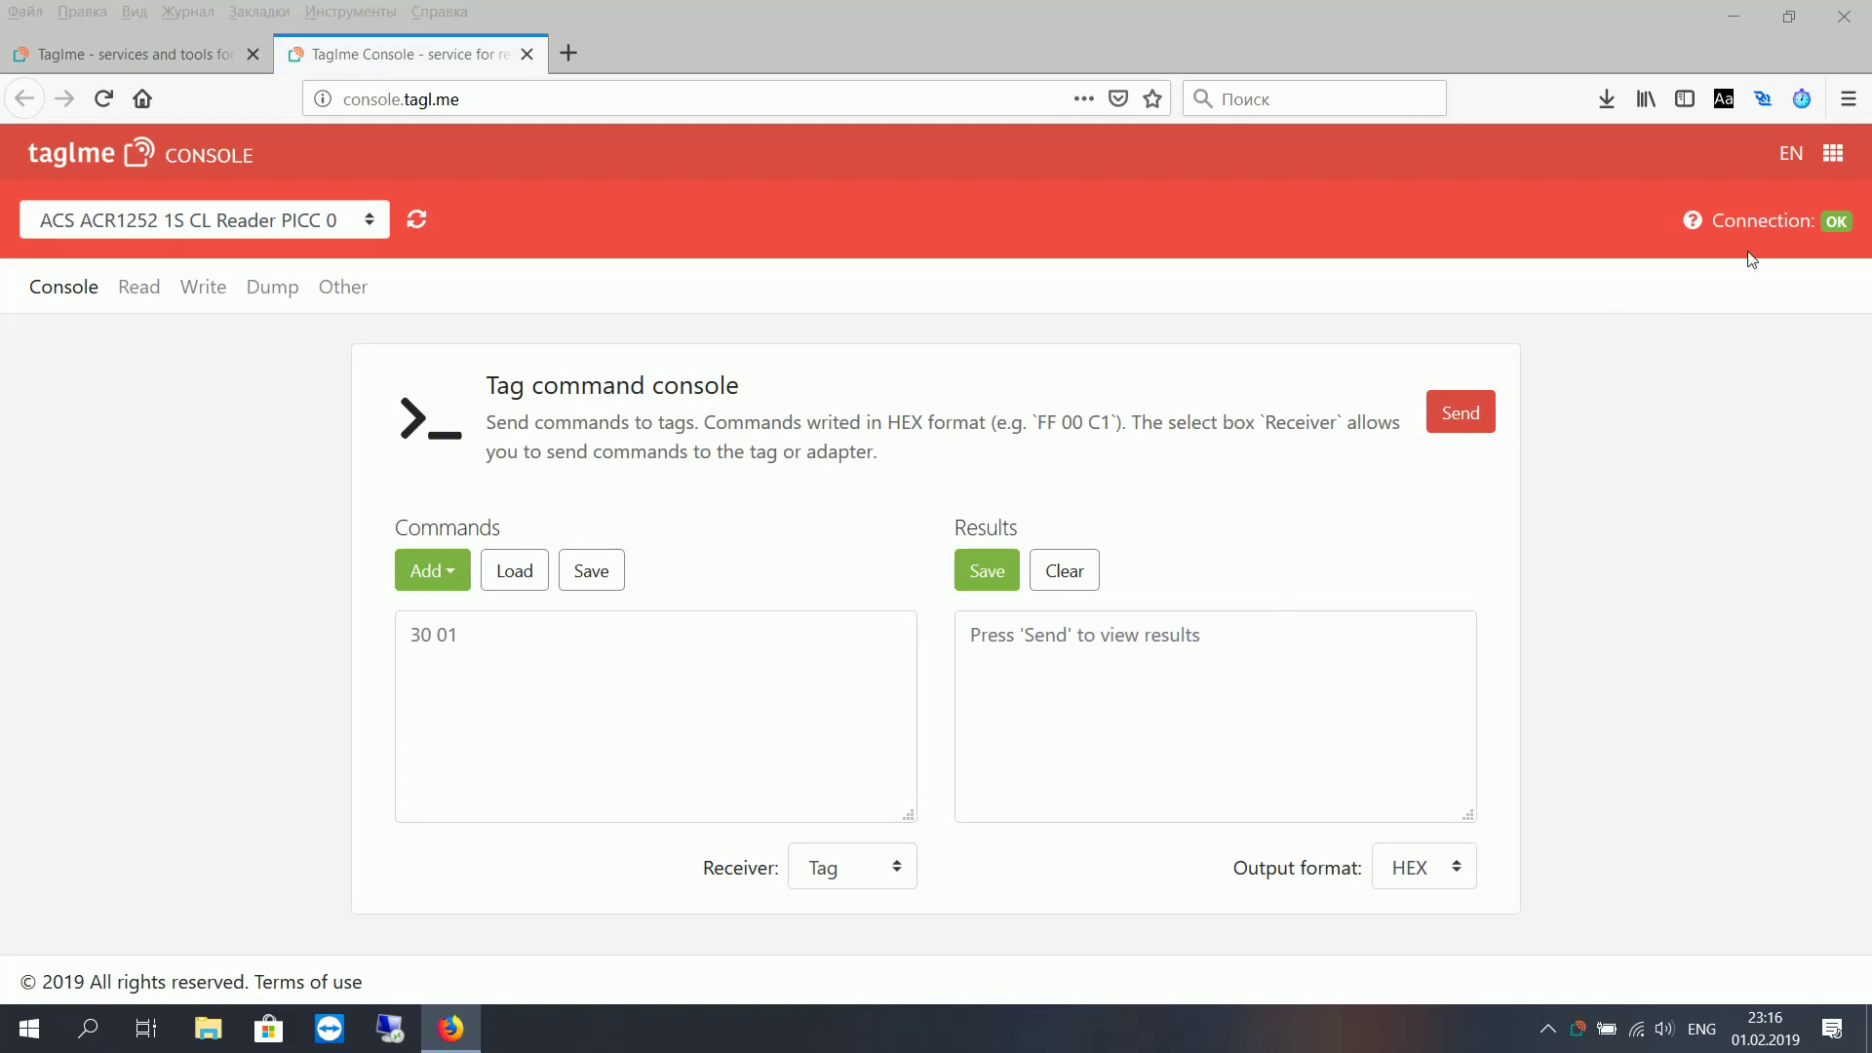
Step: Check the desktop application's server and connection details, and choose ACS ACR1252 1S CL Reader PICC 0 as the reader
click(1778, 234)
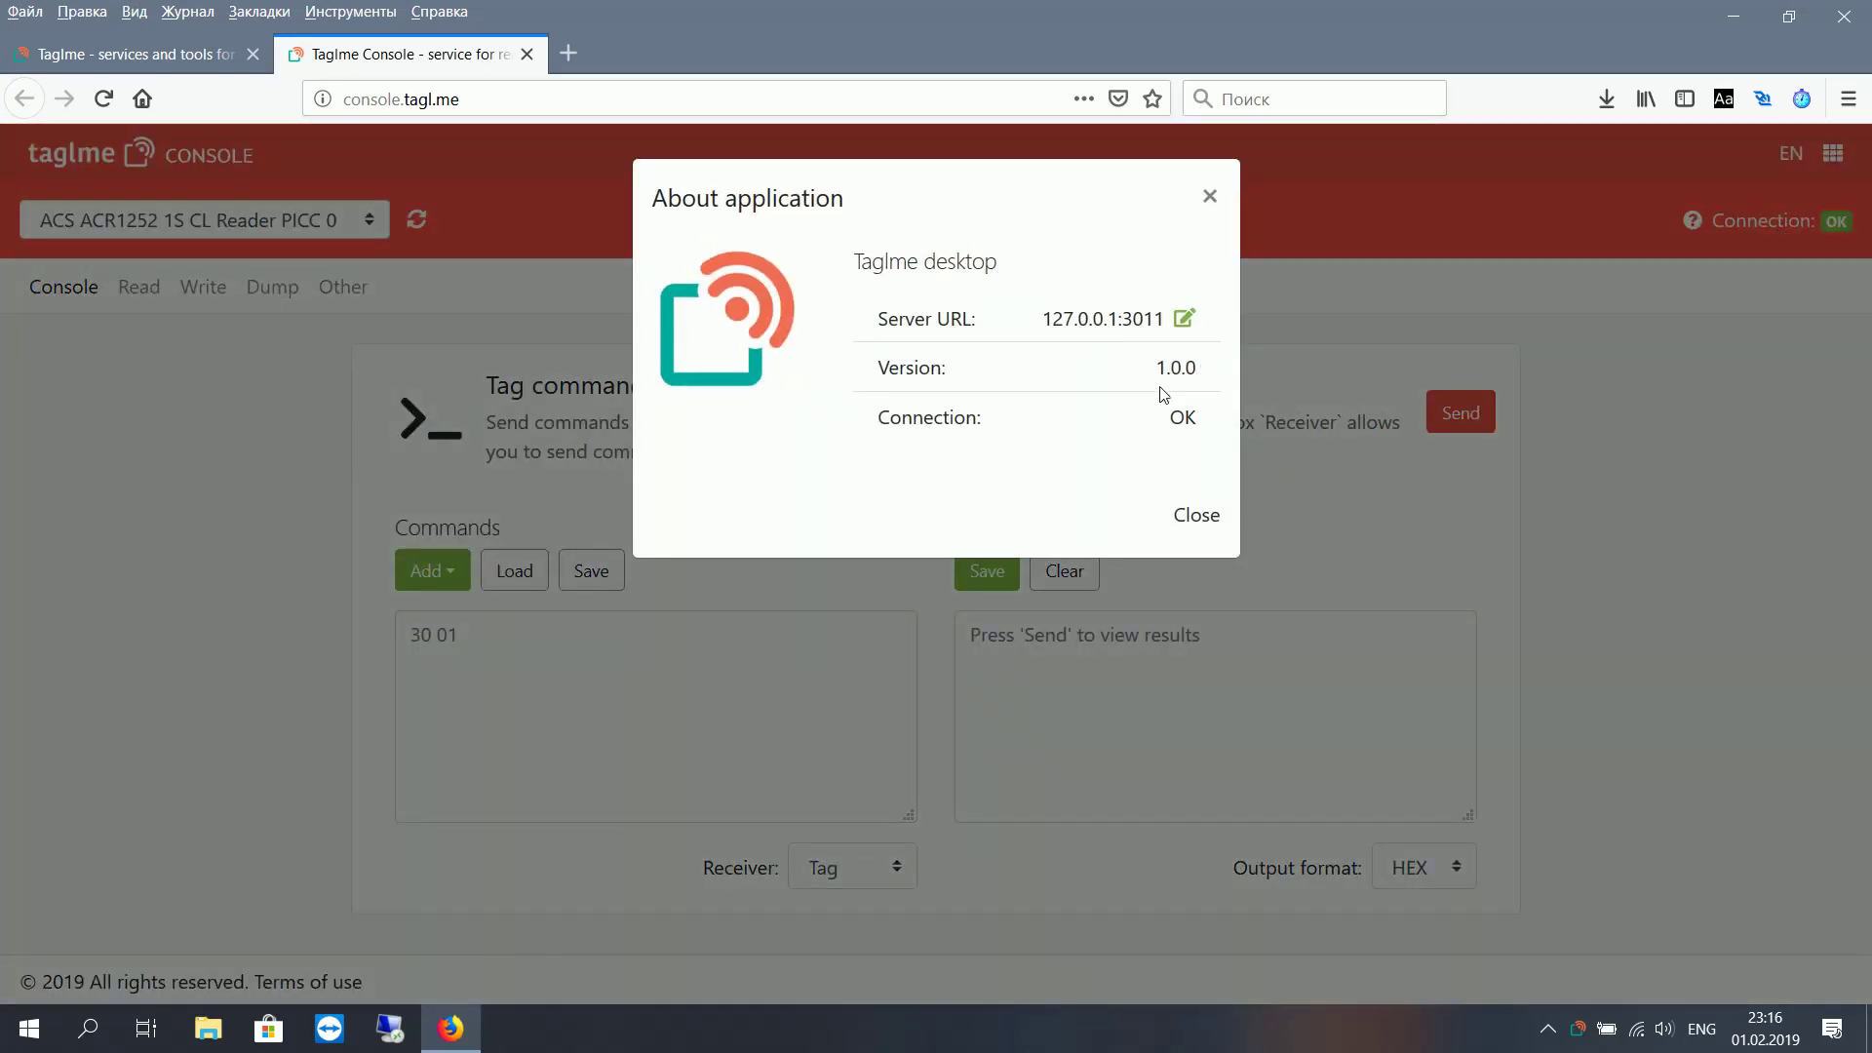
click(1206, 527)
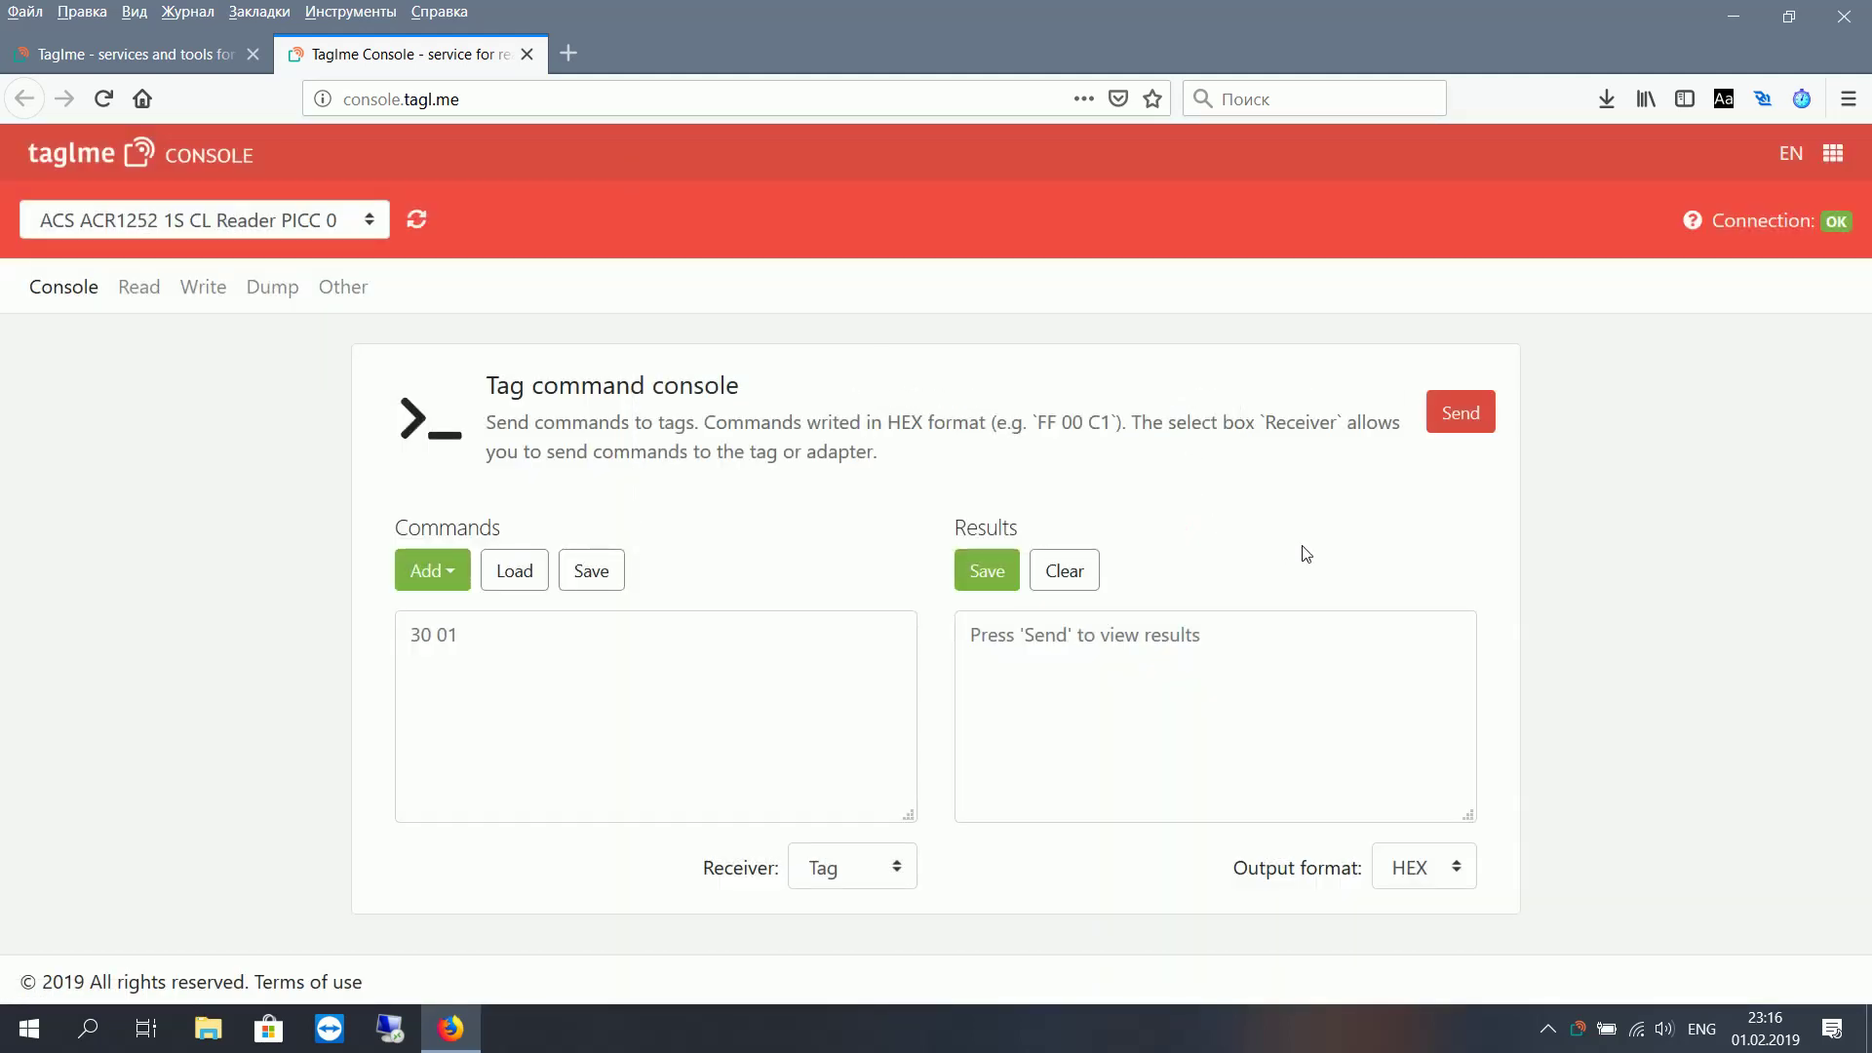
click(1580, 1044)
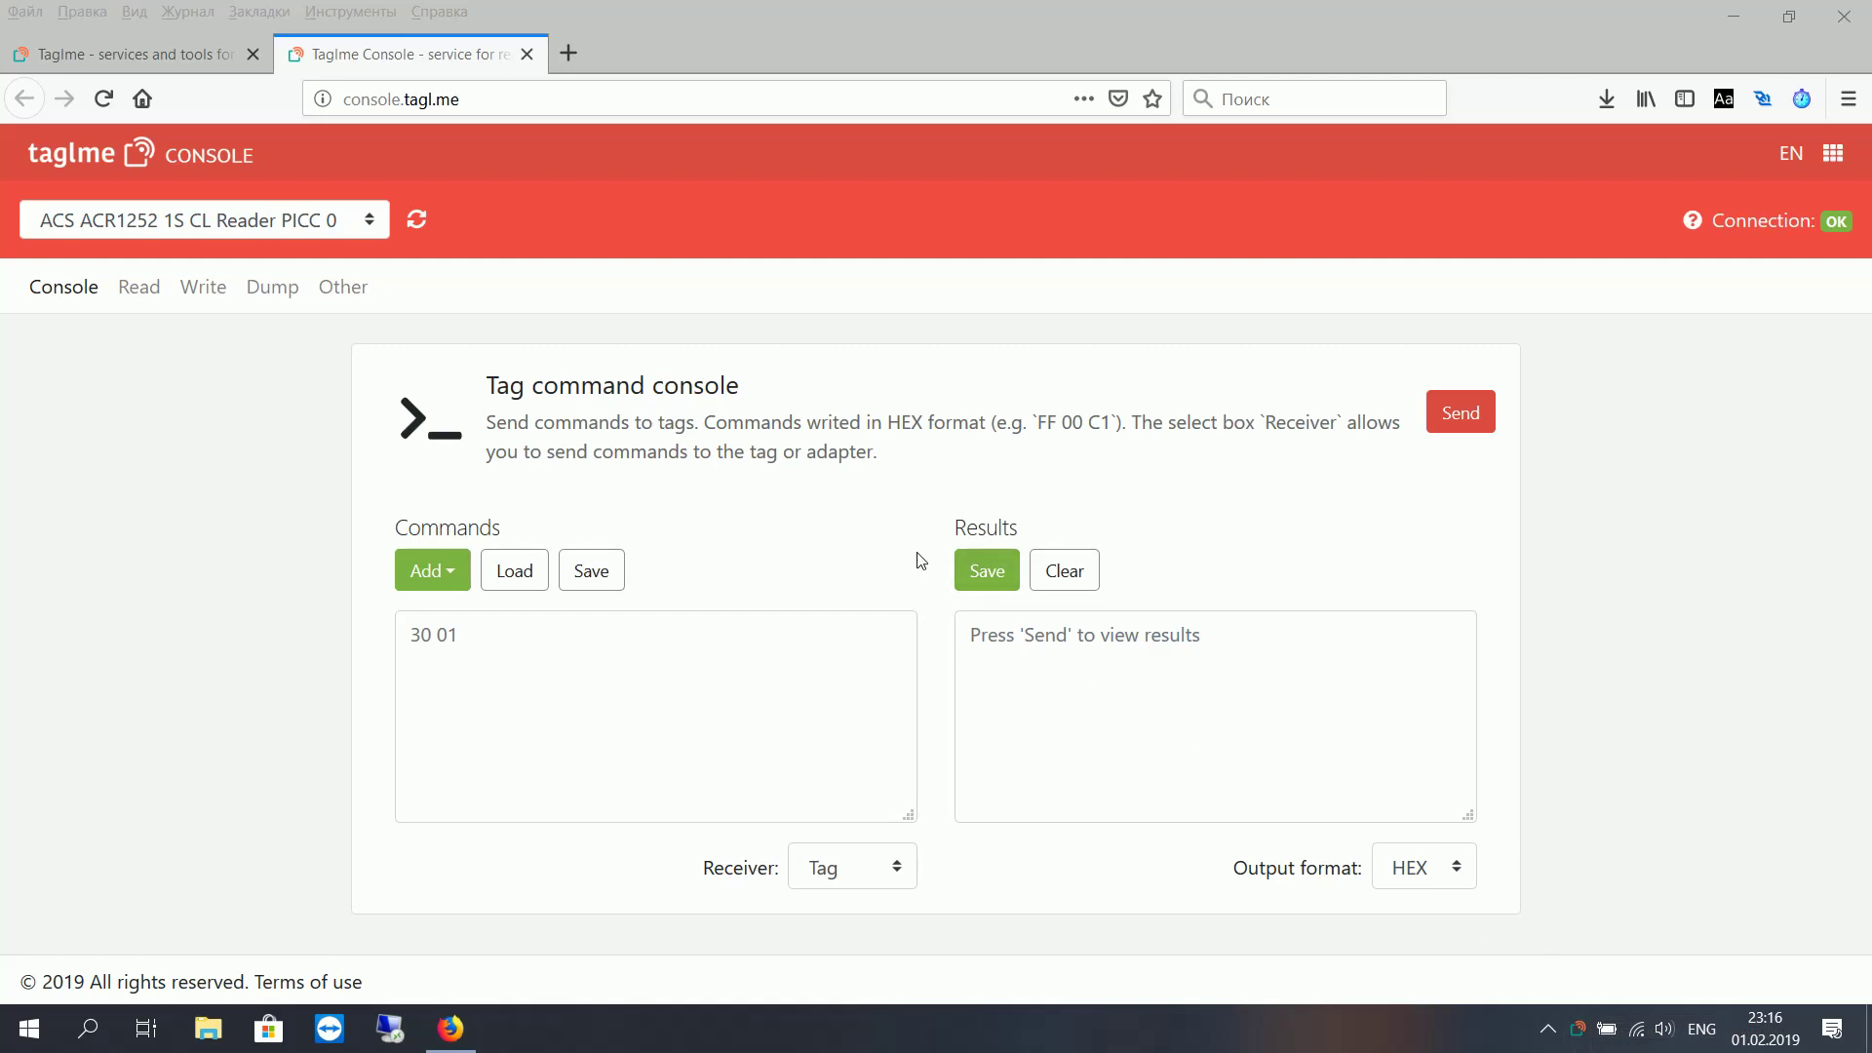
click(173, 221)
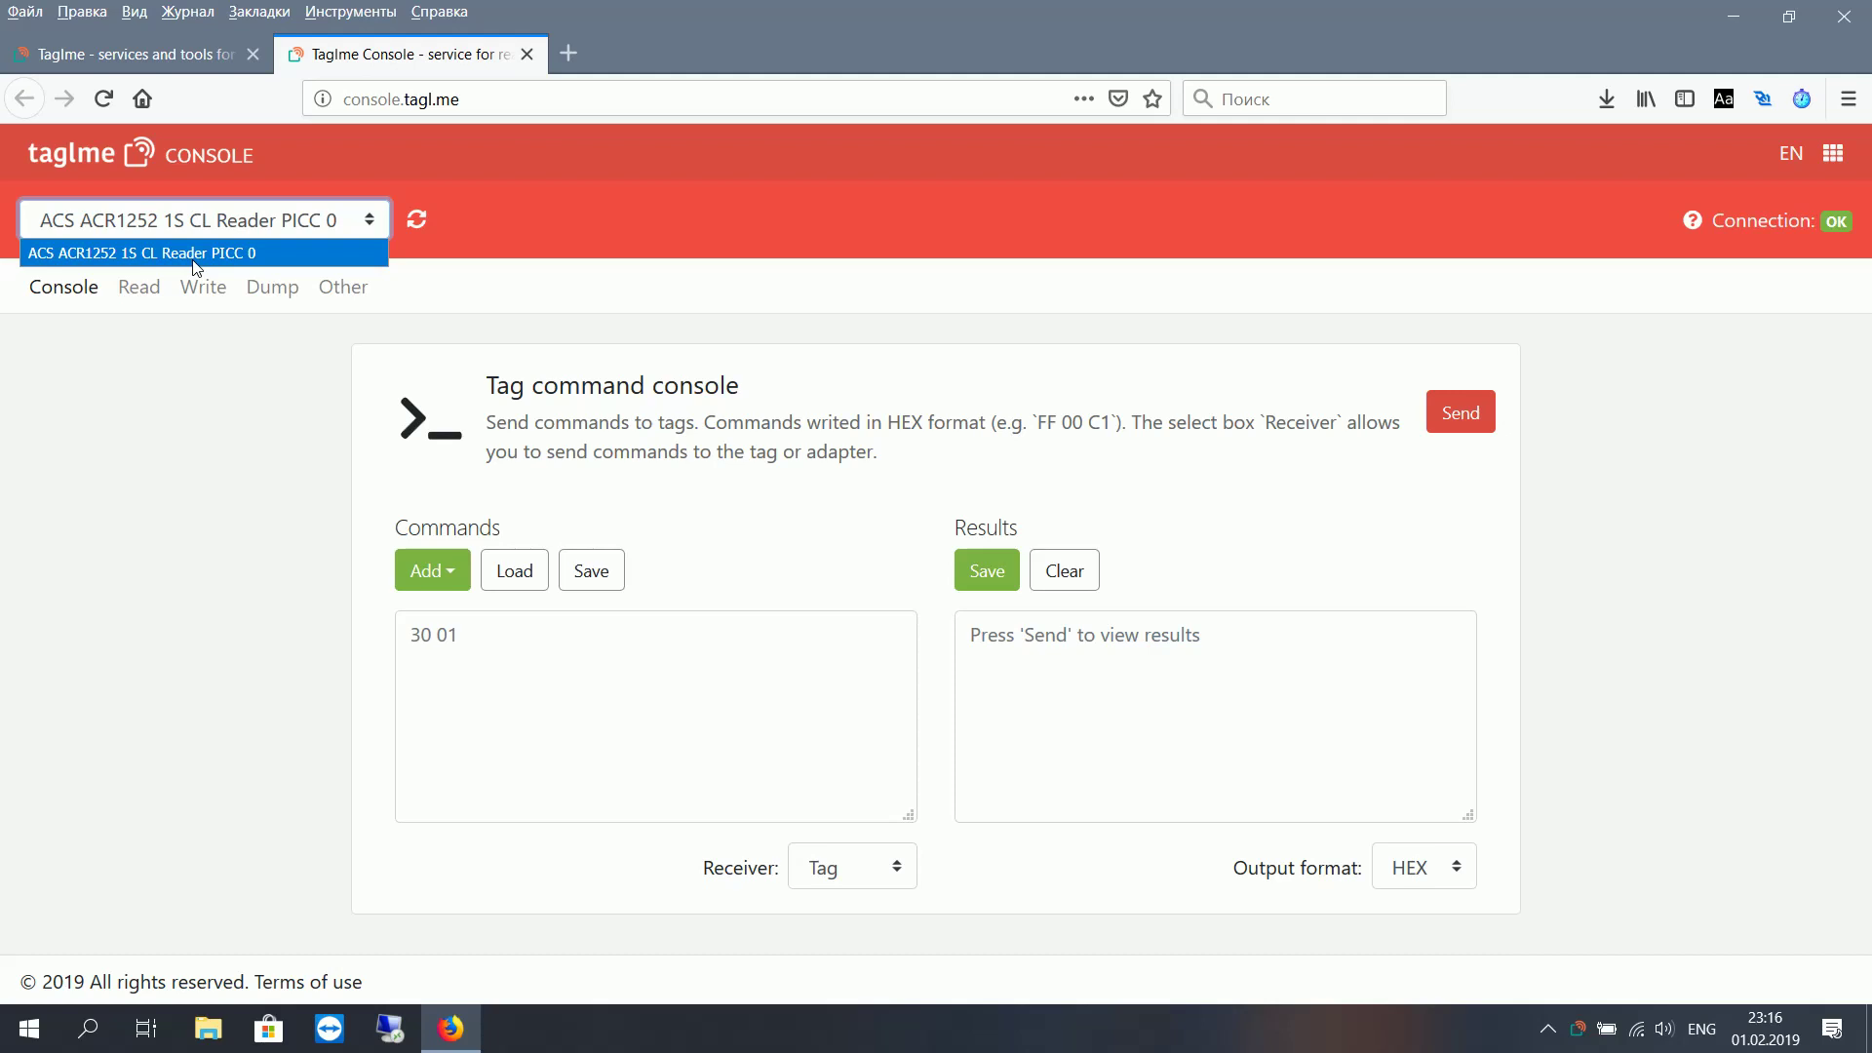
click(196, 255)
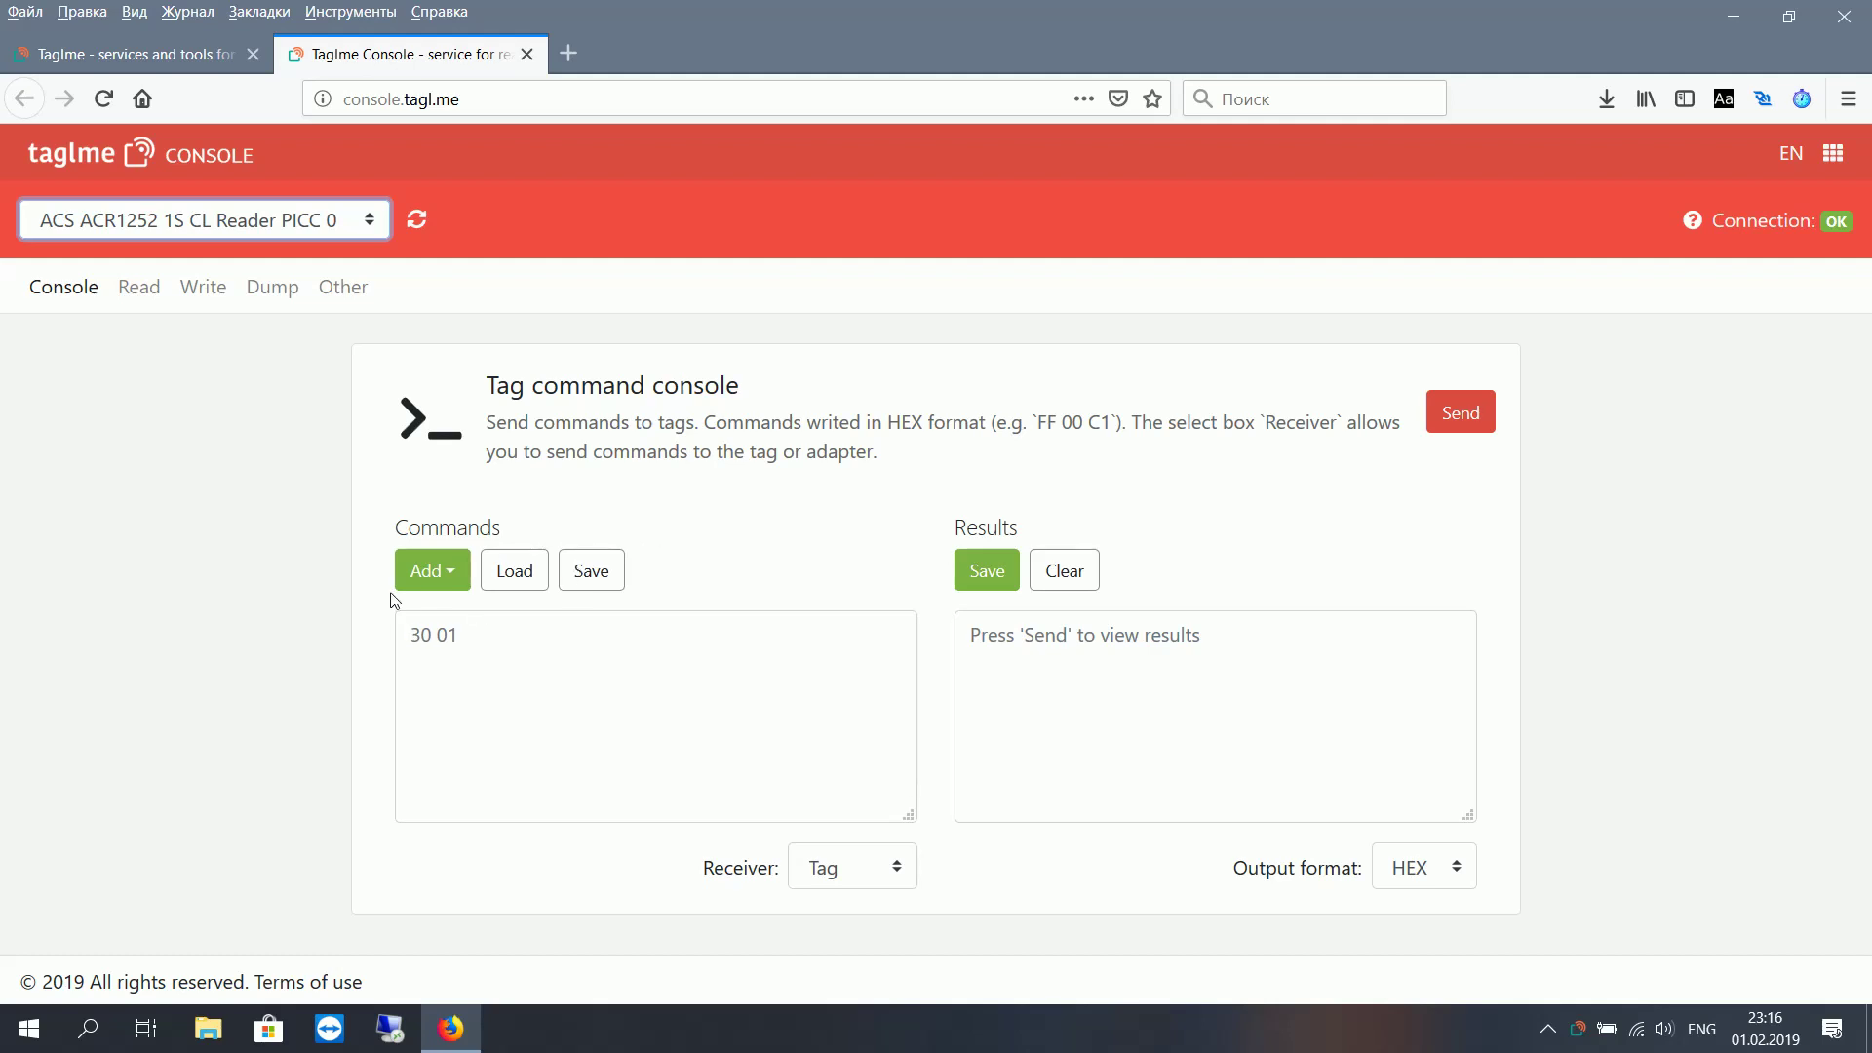
Step: Add the WRITE and READ tag commands from the NXP NTAG21x category to the command list
click(421, 585)
click(439, 626)
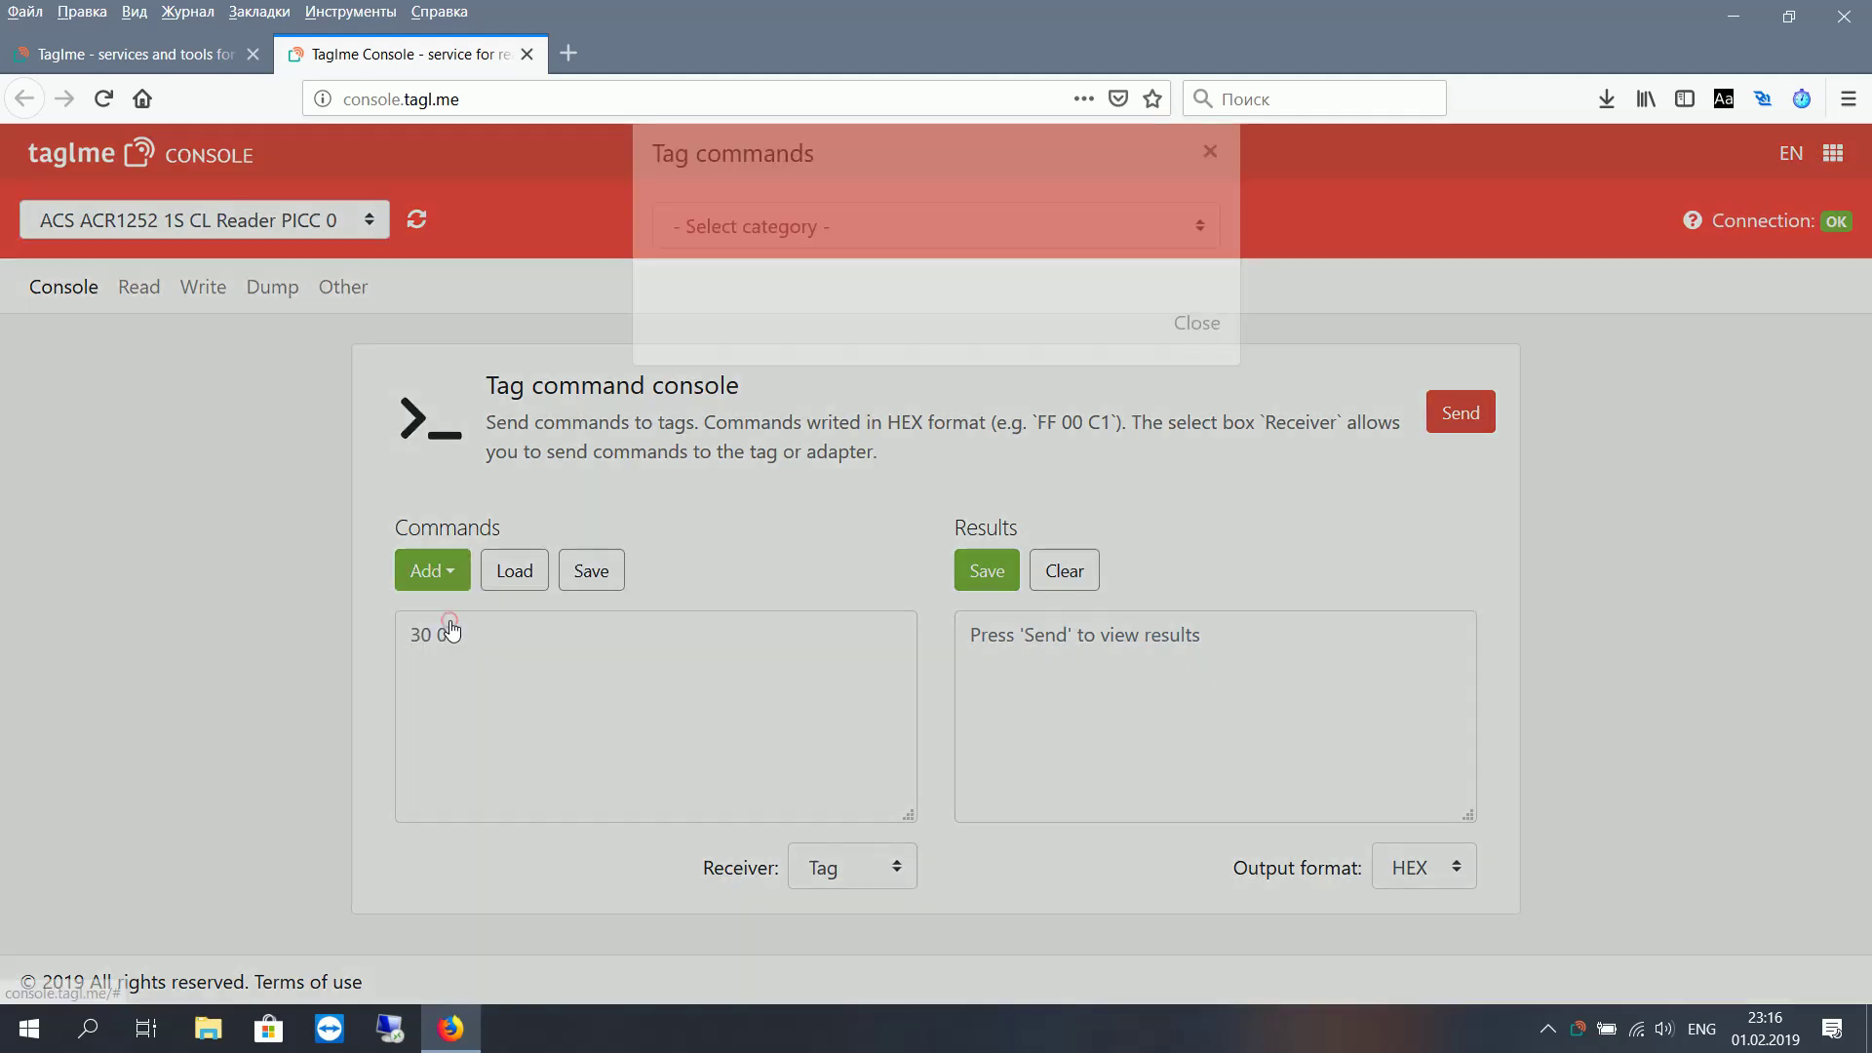
click(761, 272)
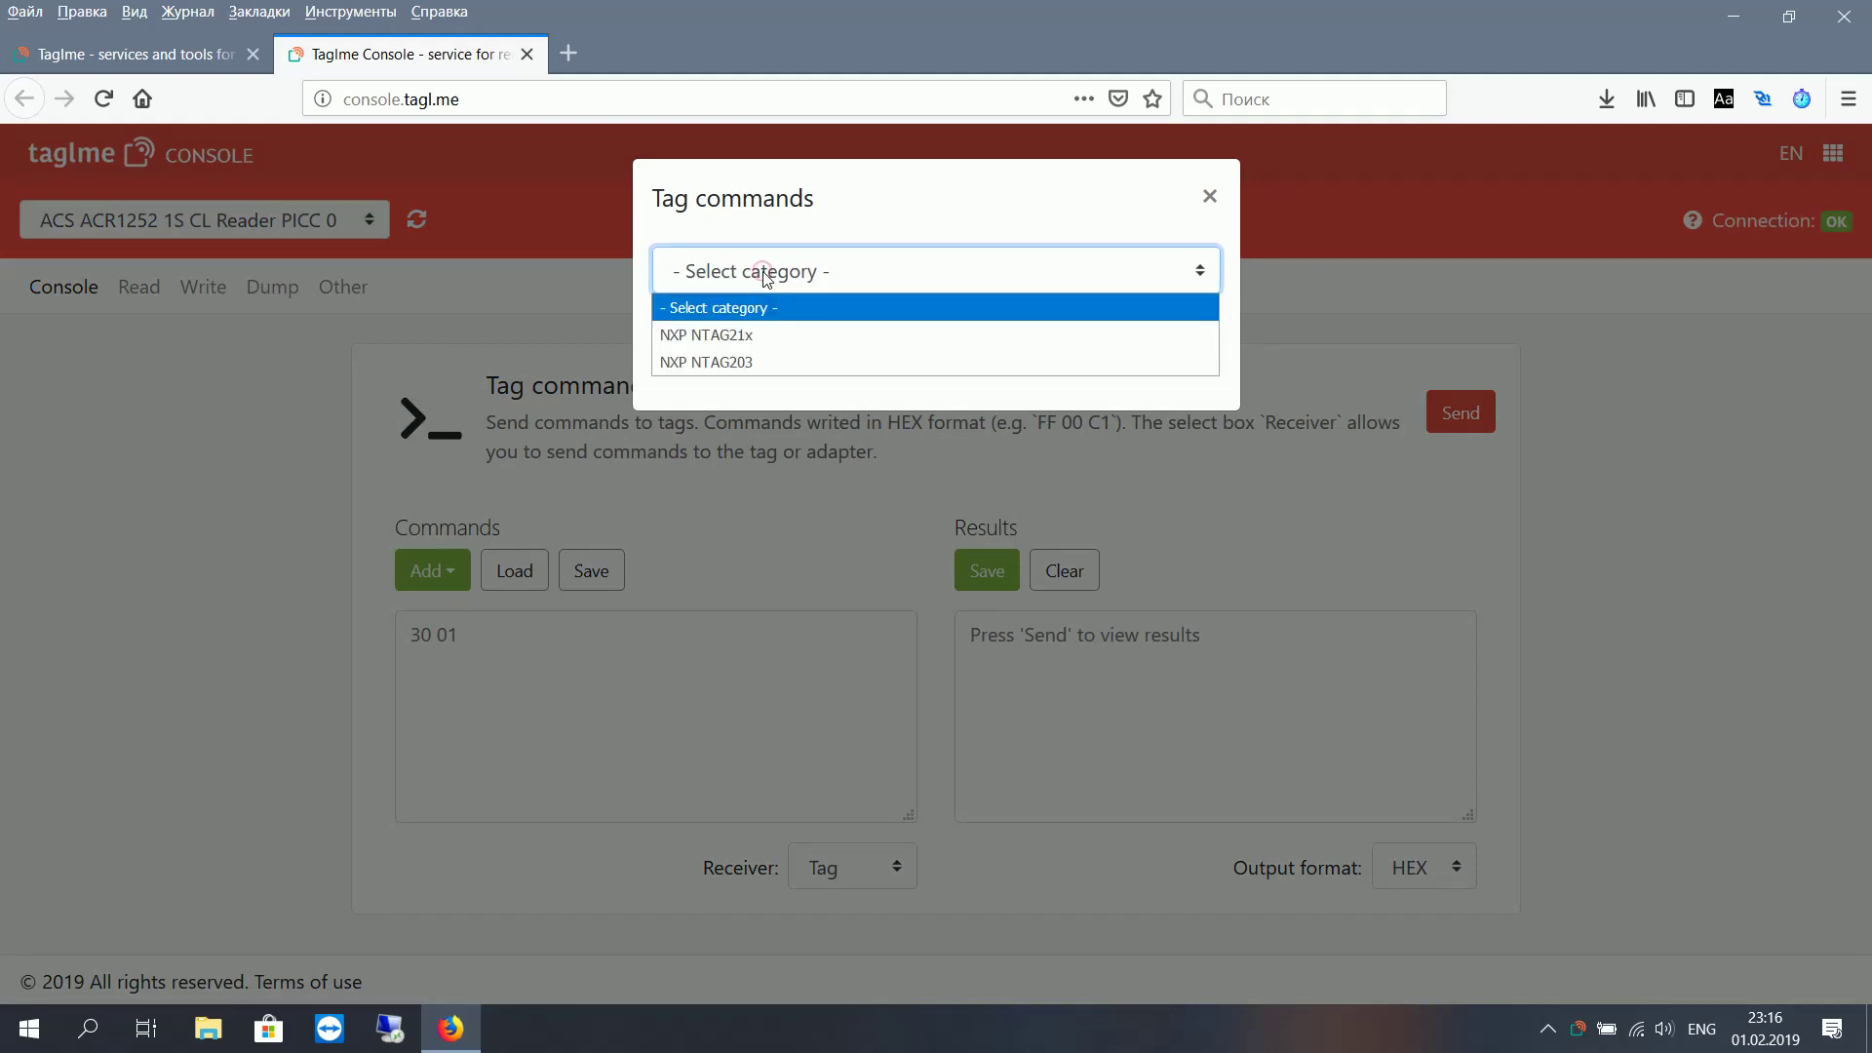
click(760, 333)
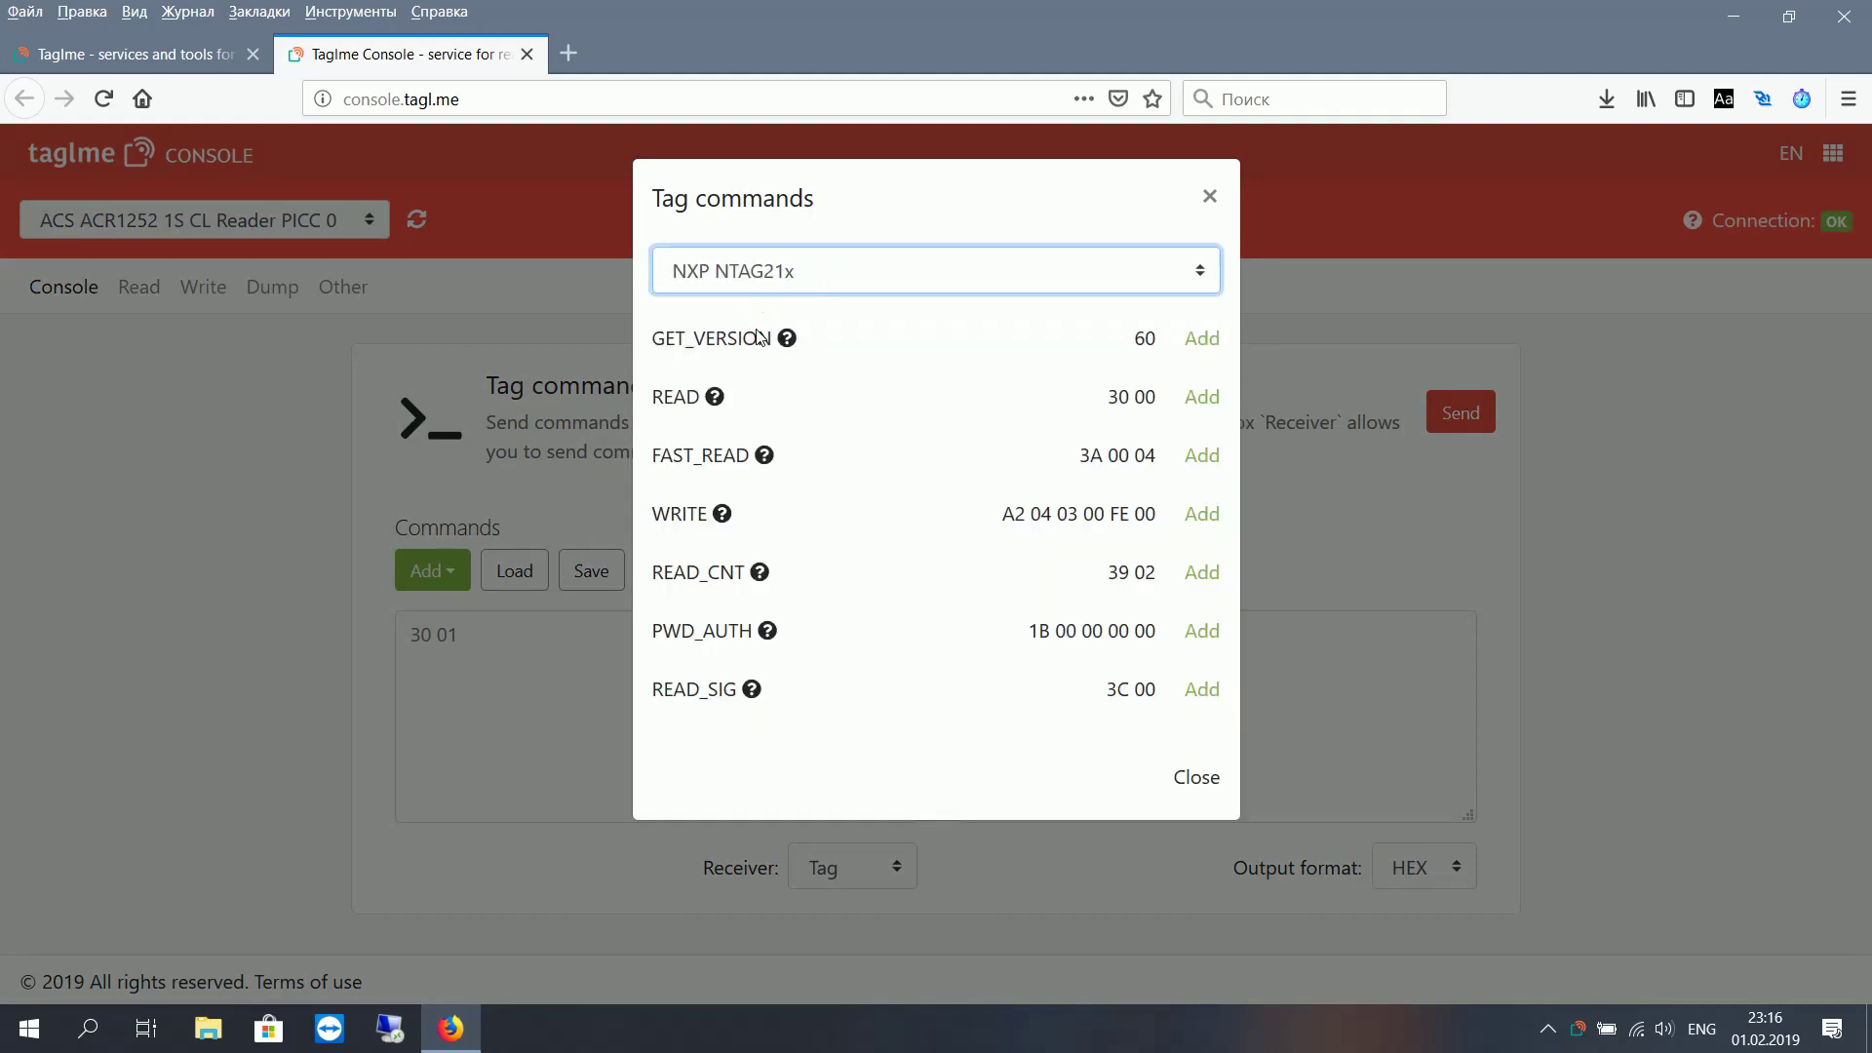
click(1201, 527)
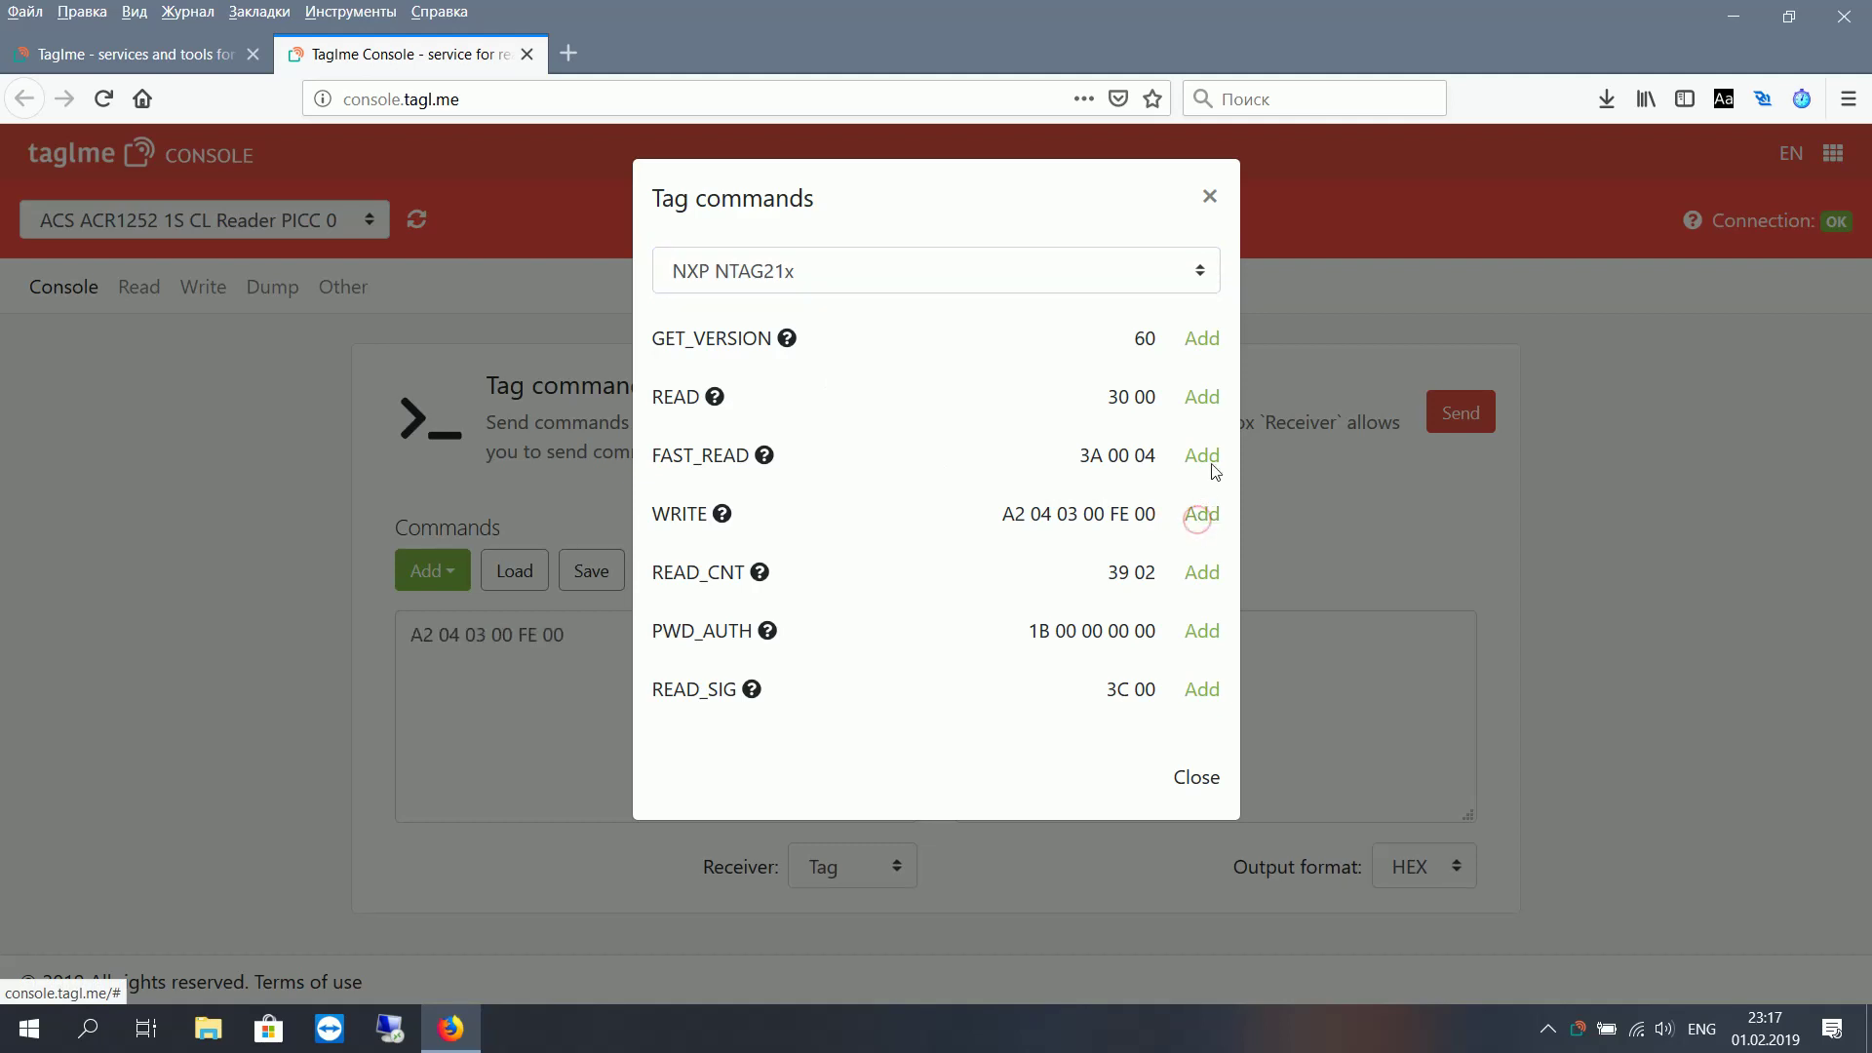
click(1206, 406)
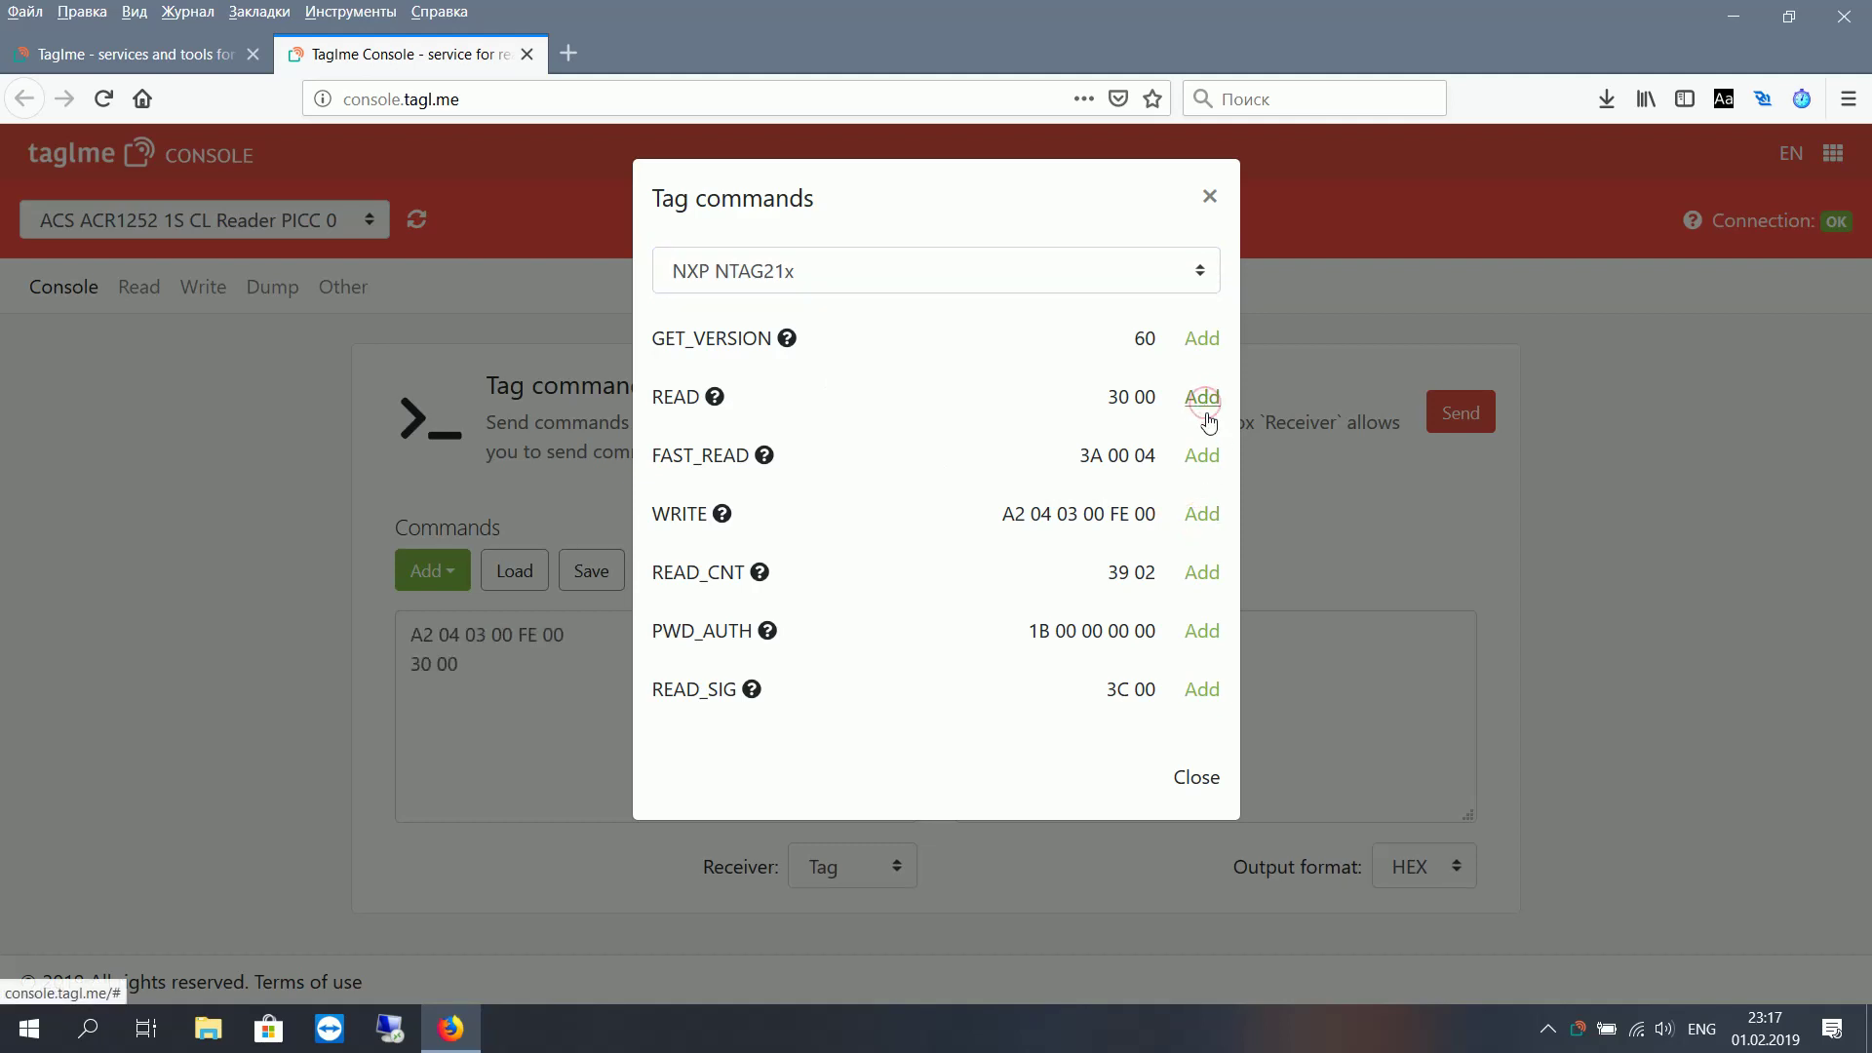
click(1191, 781)
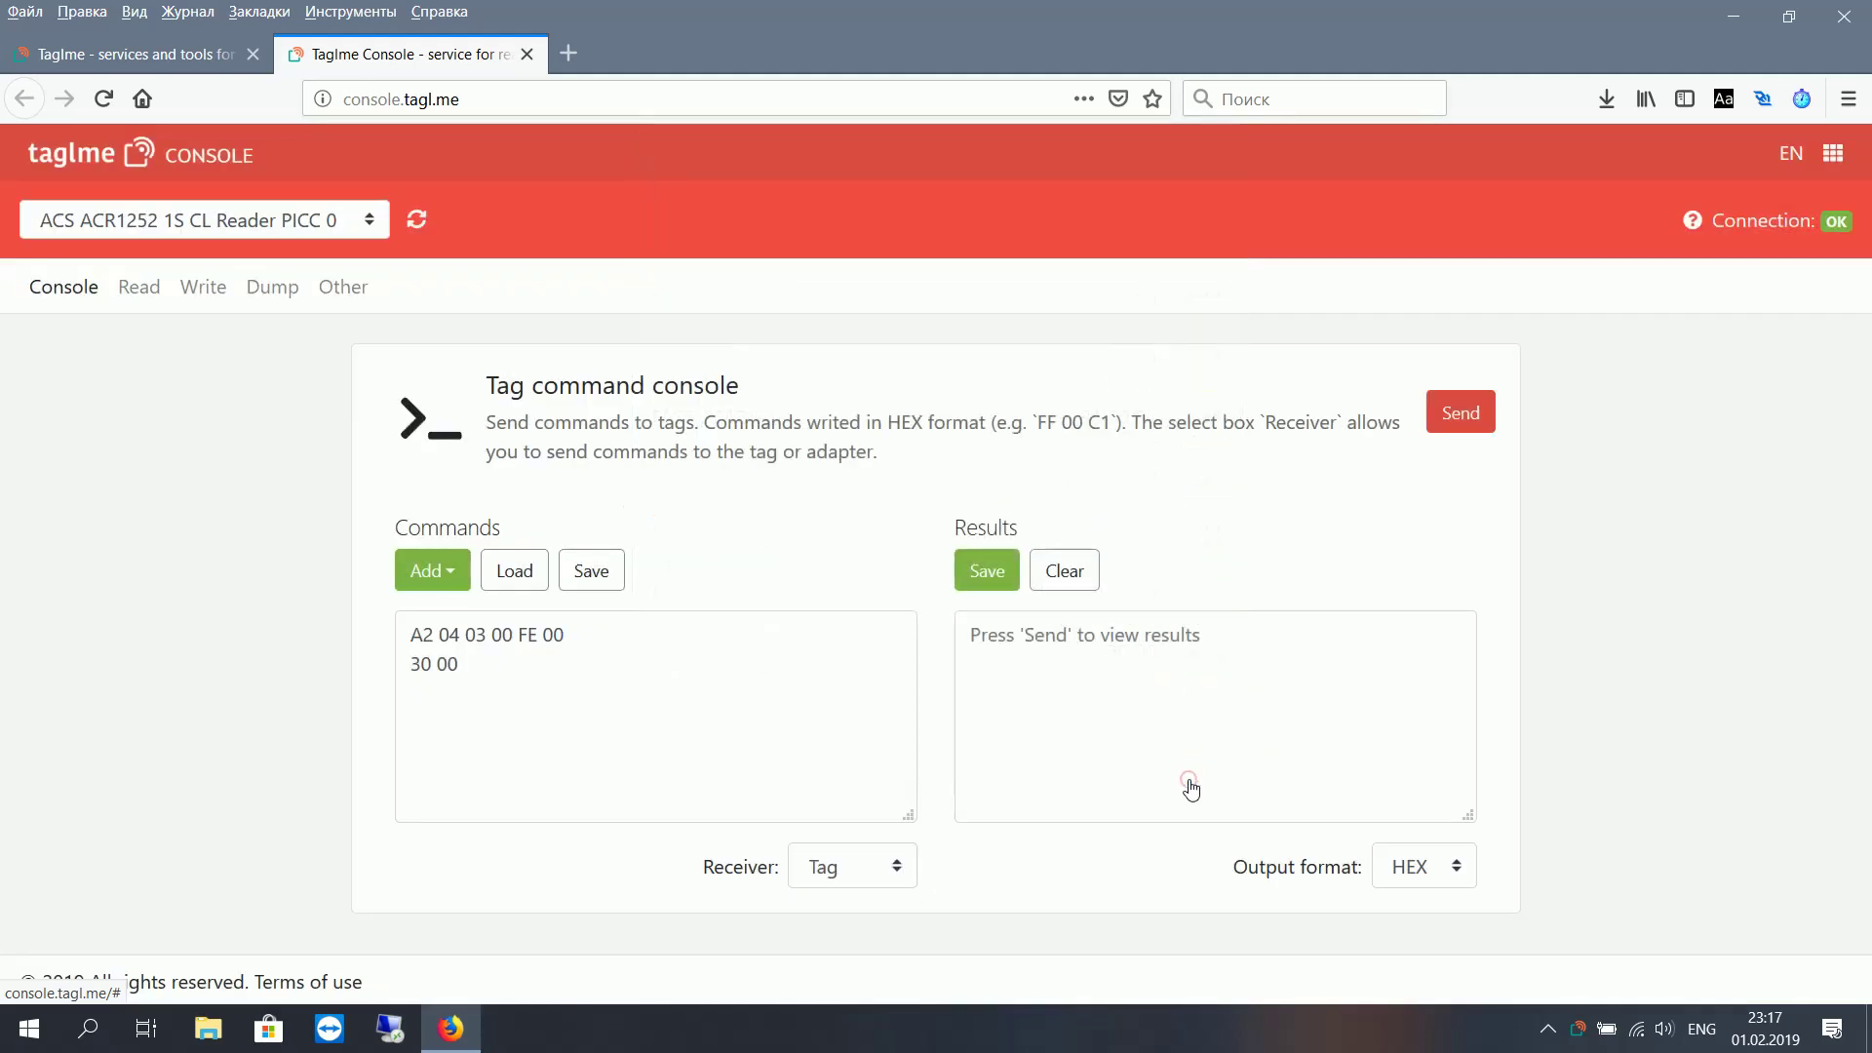
Step: Change the write command to A2 07 FF FF FF FF and the read command to 30 07
click(455, 641)
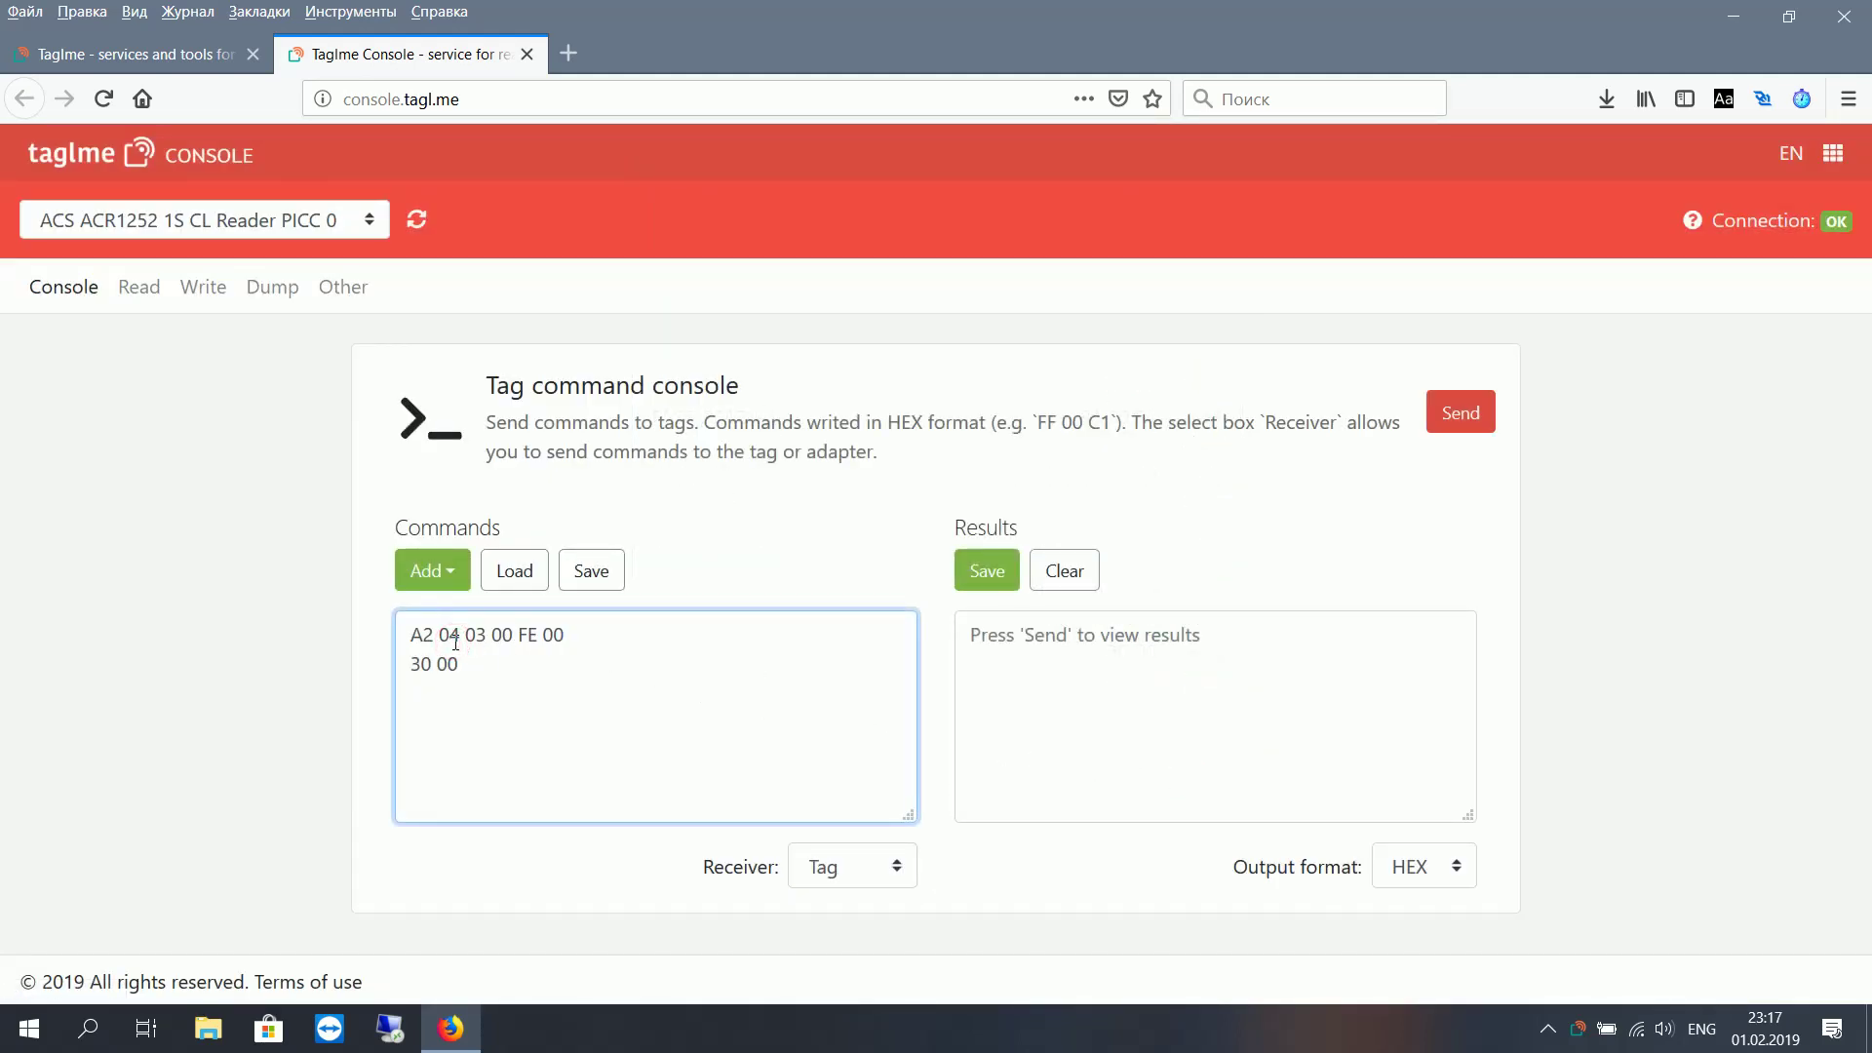
key(BackSpace)
text(7)
key(shift+End)
text(FF FF FF FF)
key(BackSpace)
text(7)
Step: Insert the comment lines "#Write page 7" above the write command and "#Read page 7" above the read command
key(ctrl+Home)
key(Return)
key(Up)
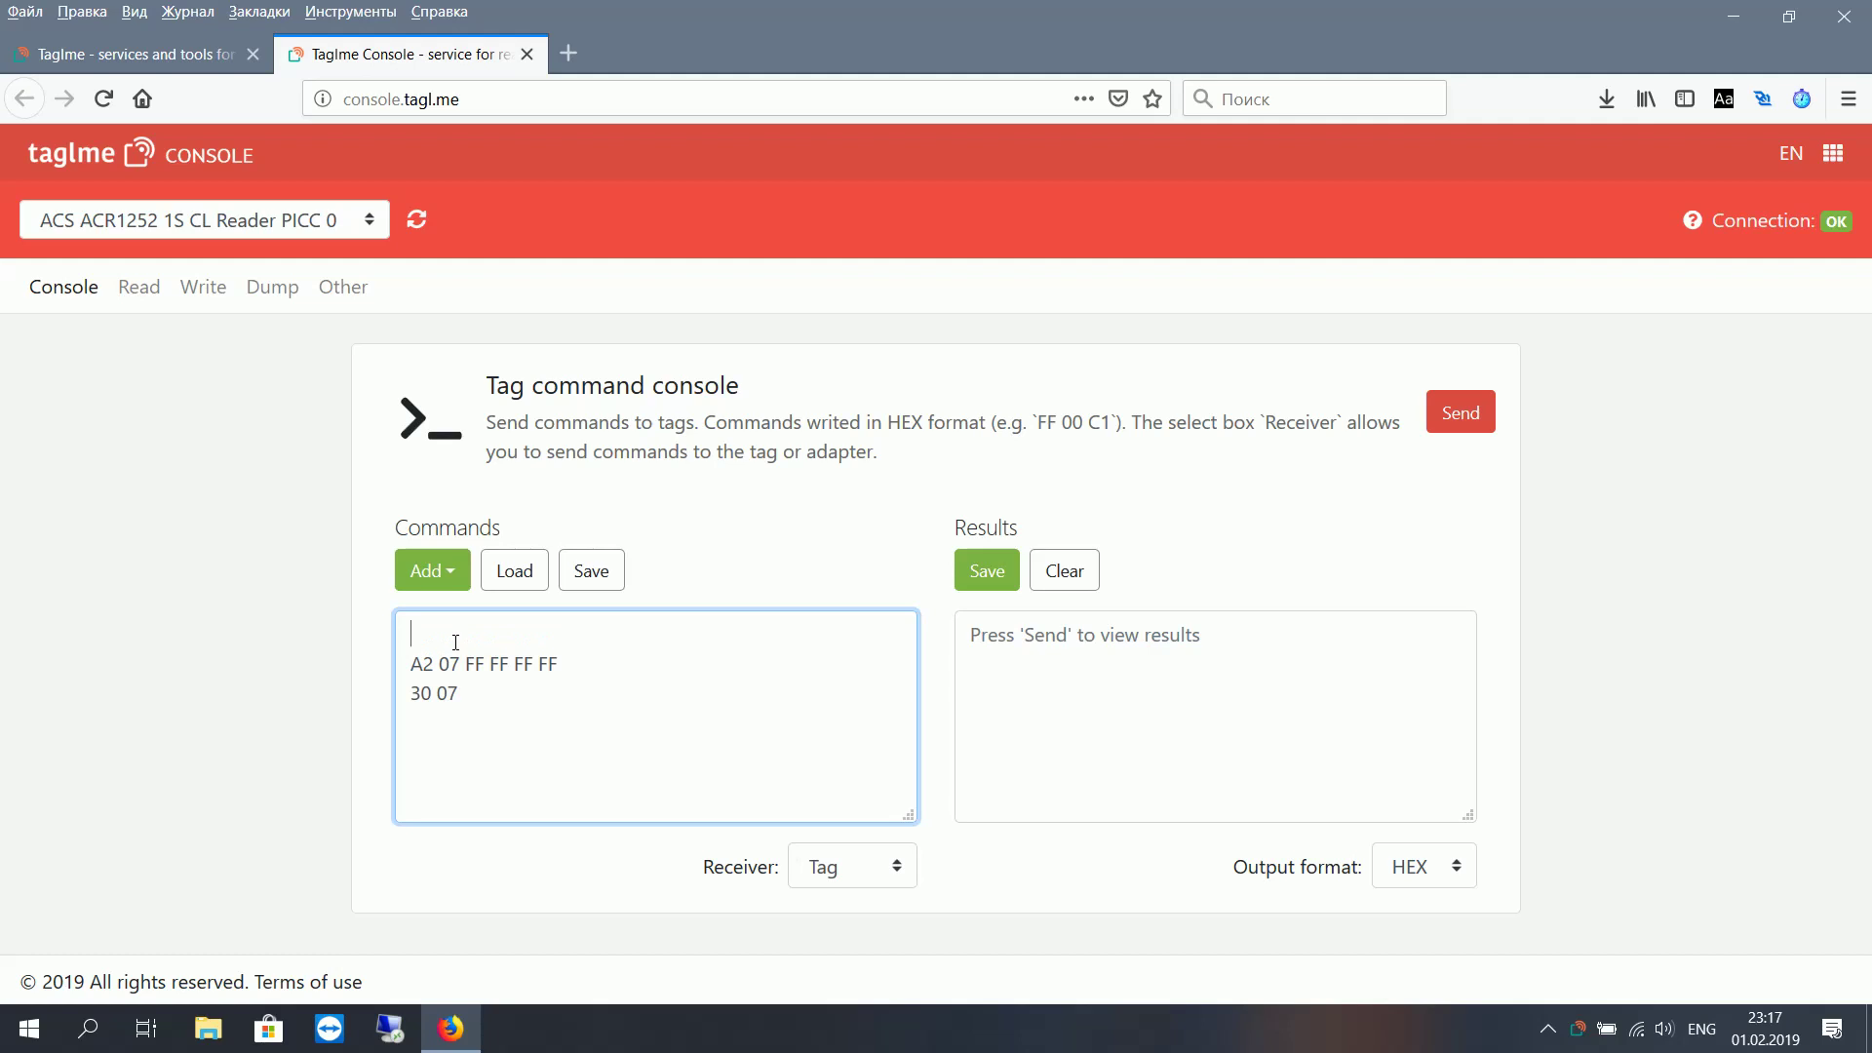
text(#Write page 7)
key(Return)
text(#Read page 7)
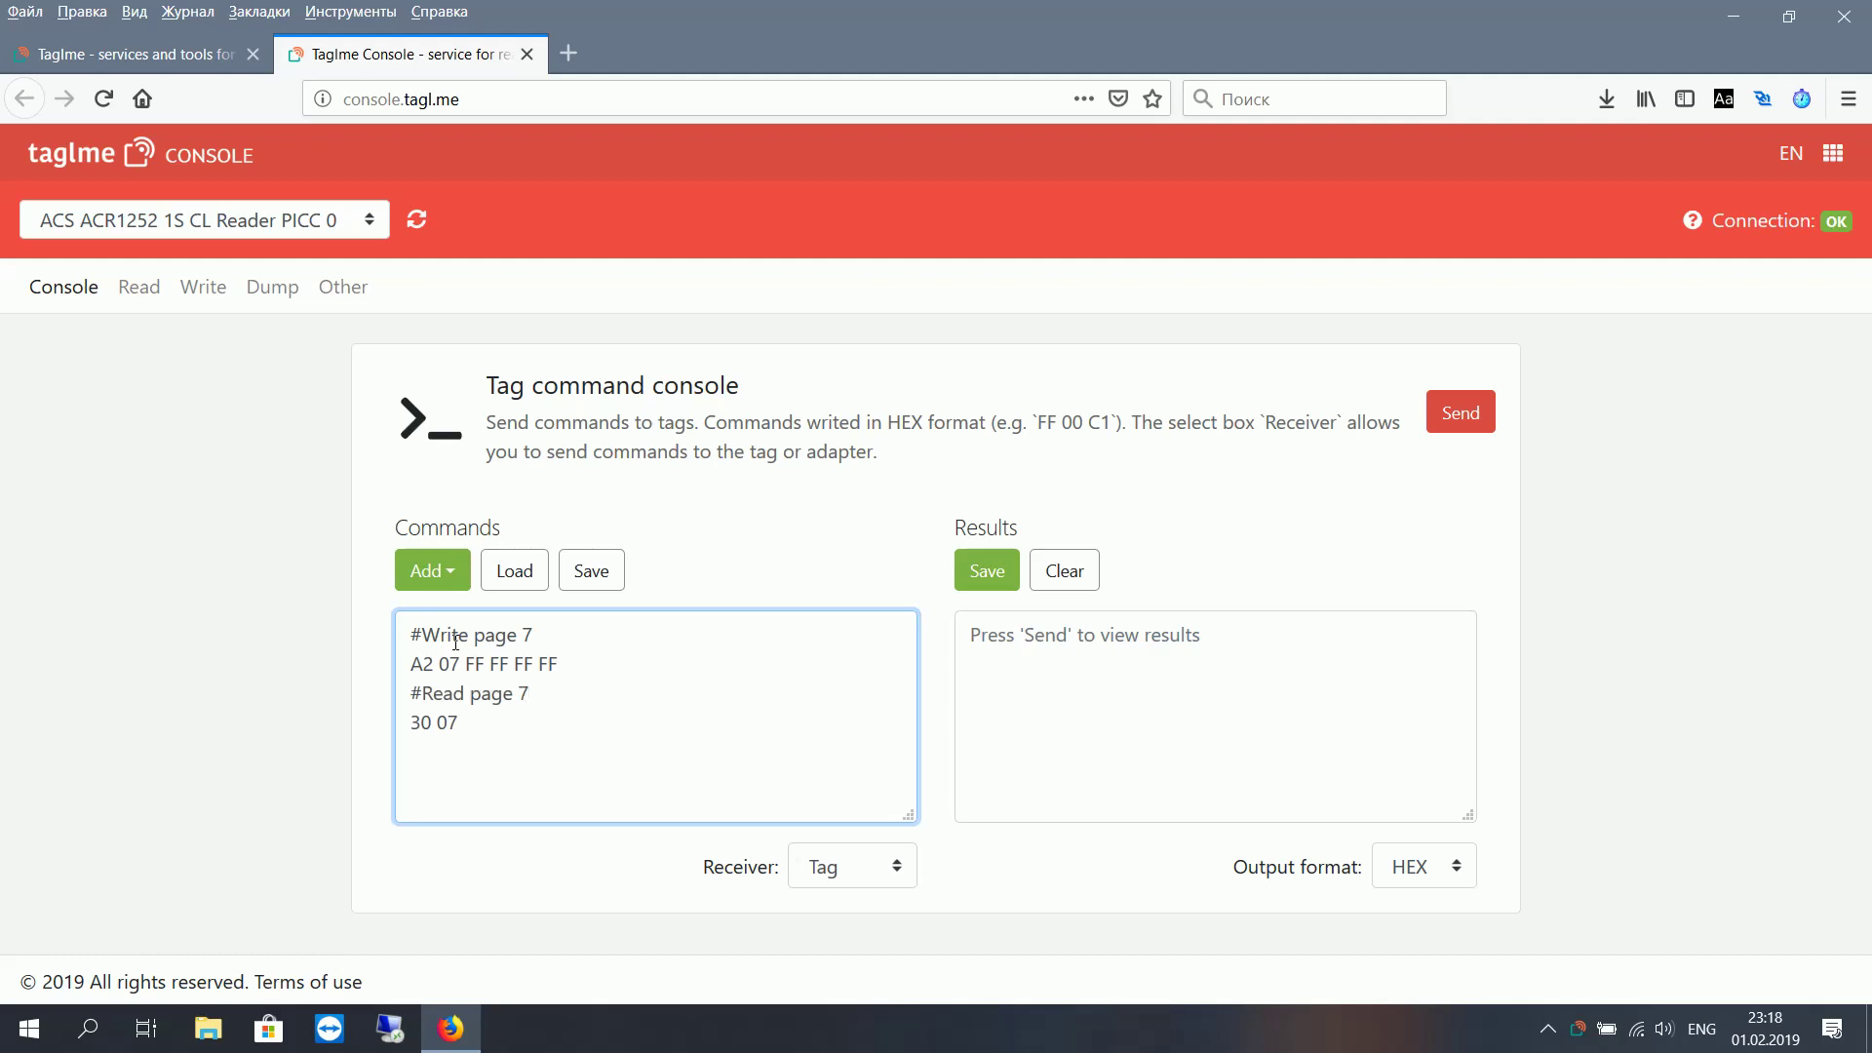
Step: Start saving the command list as commands.tsc and cancel the file download
click(591, 574)
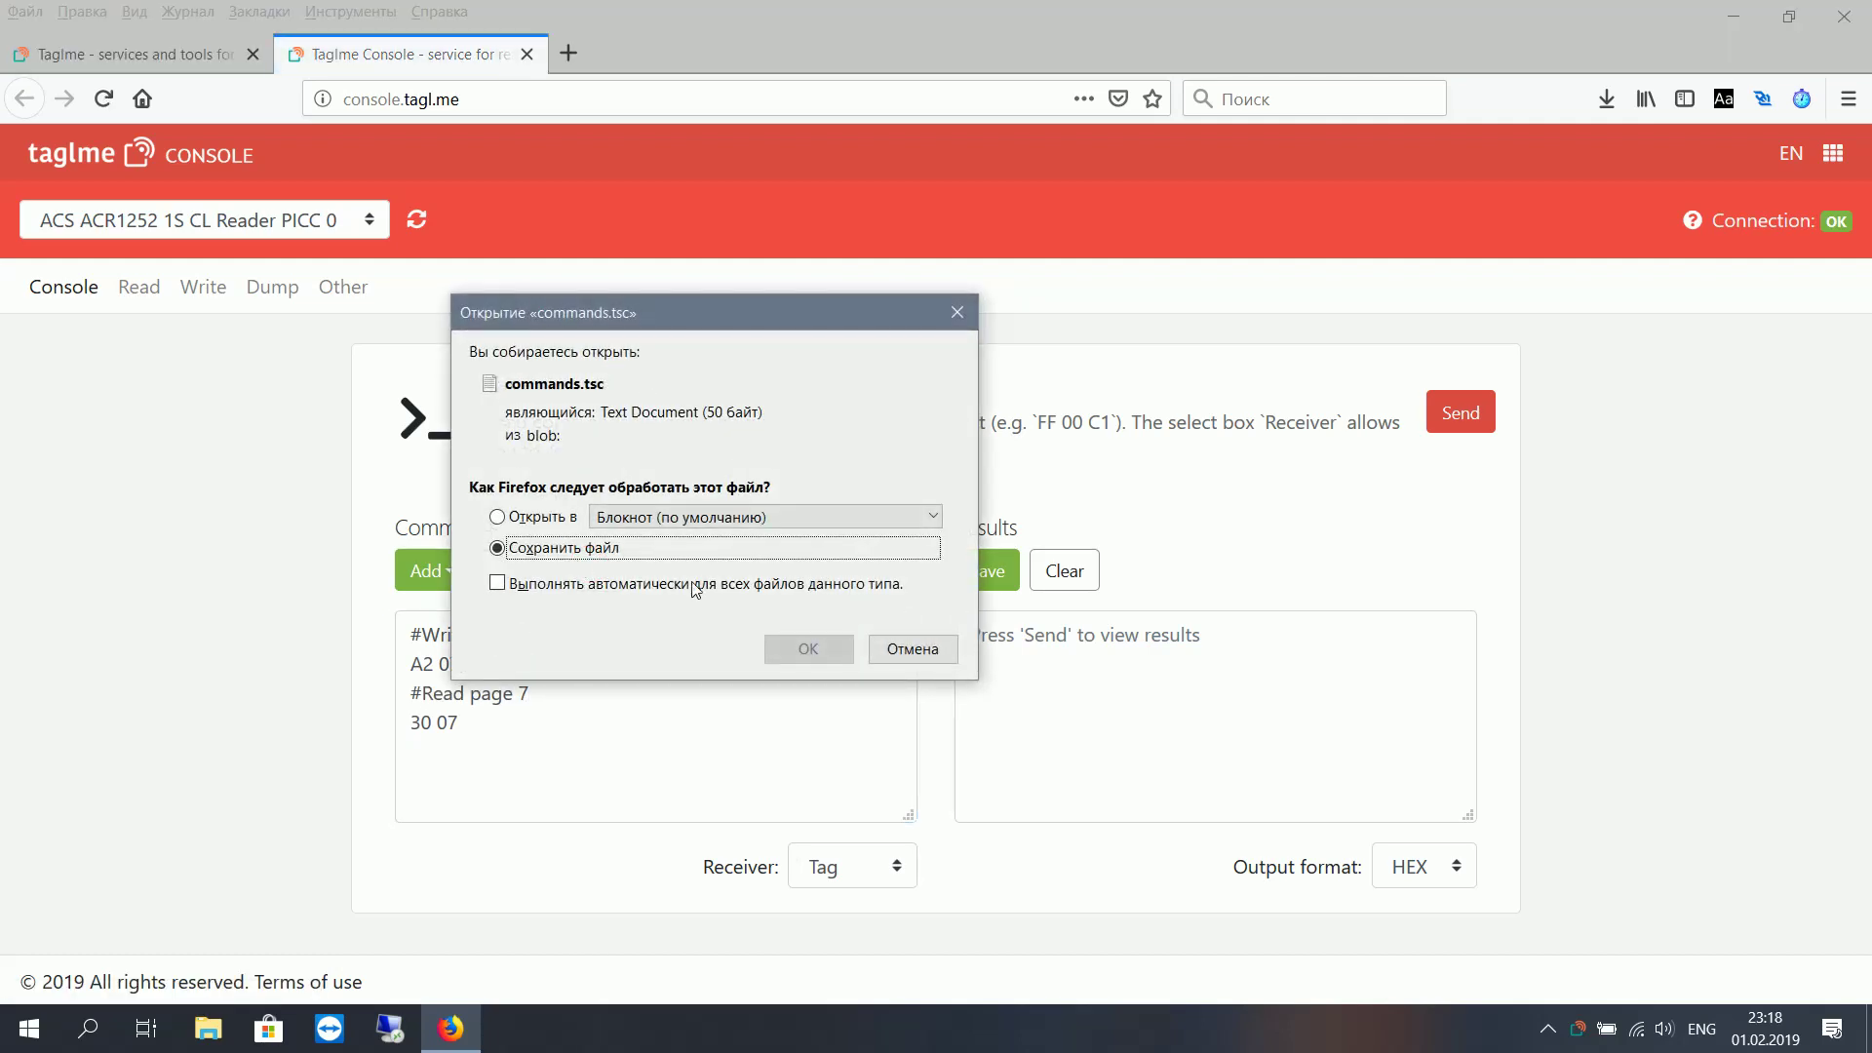
click(896, 658)
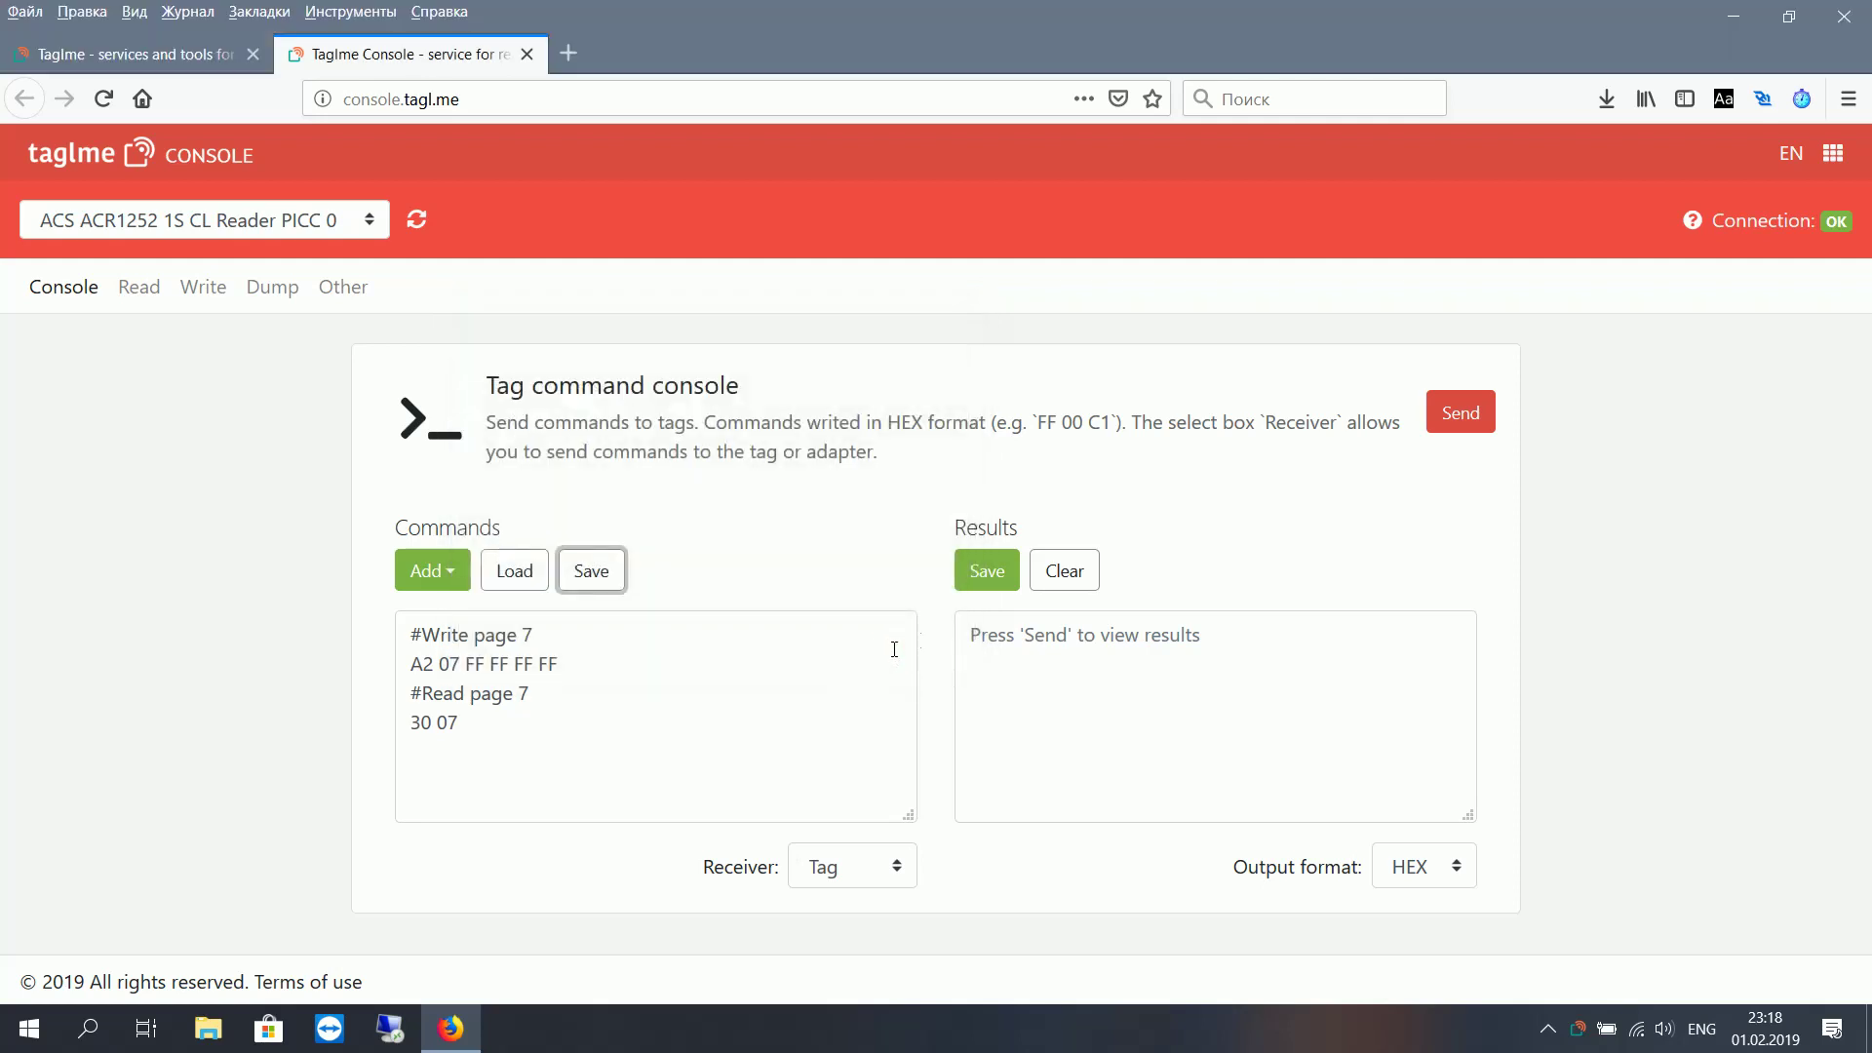
Step: Send the commands to the tag and compare the bytes written to page 7 with the bytes read back
click(1459, 421)
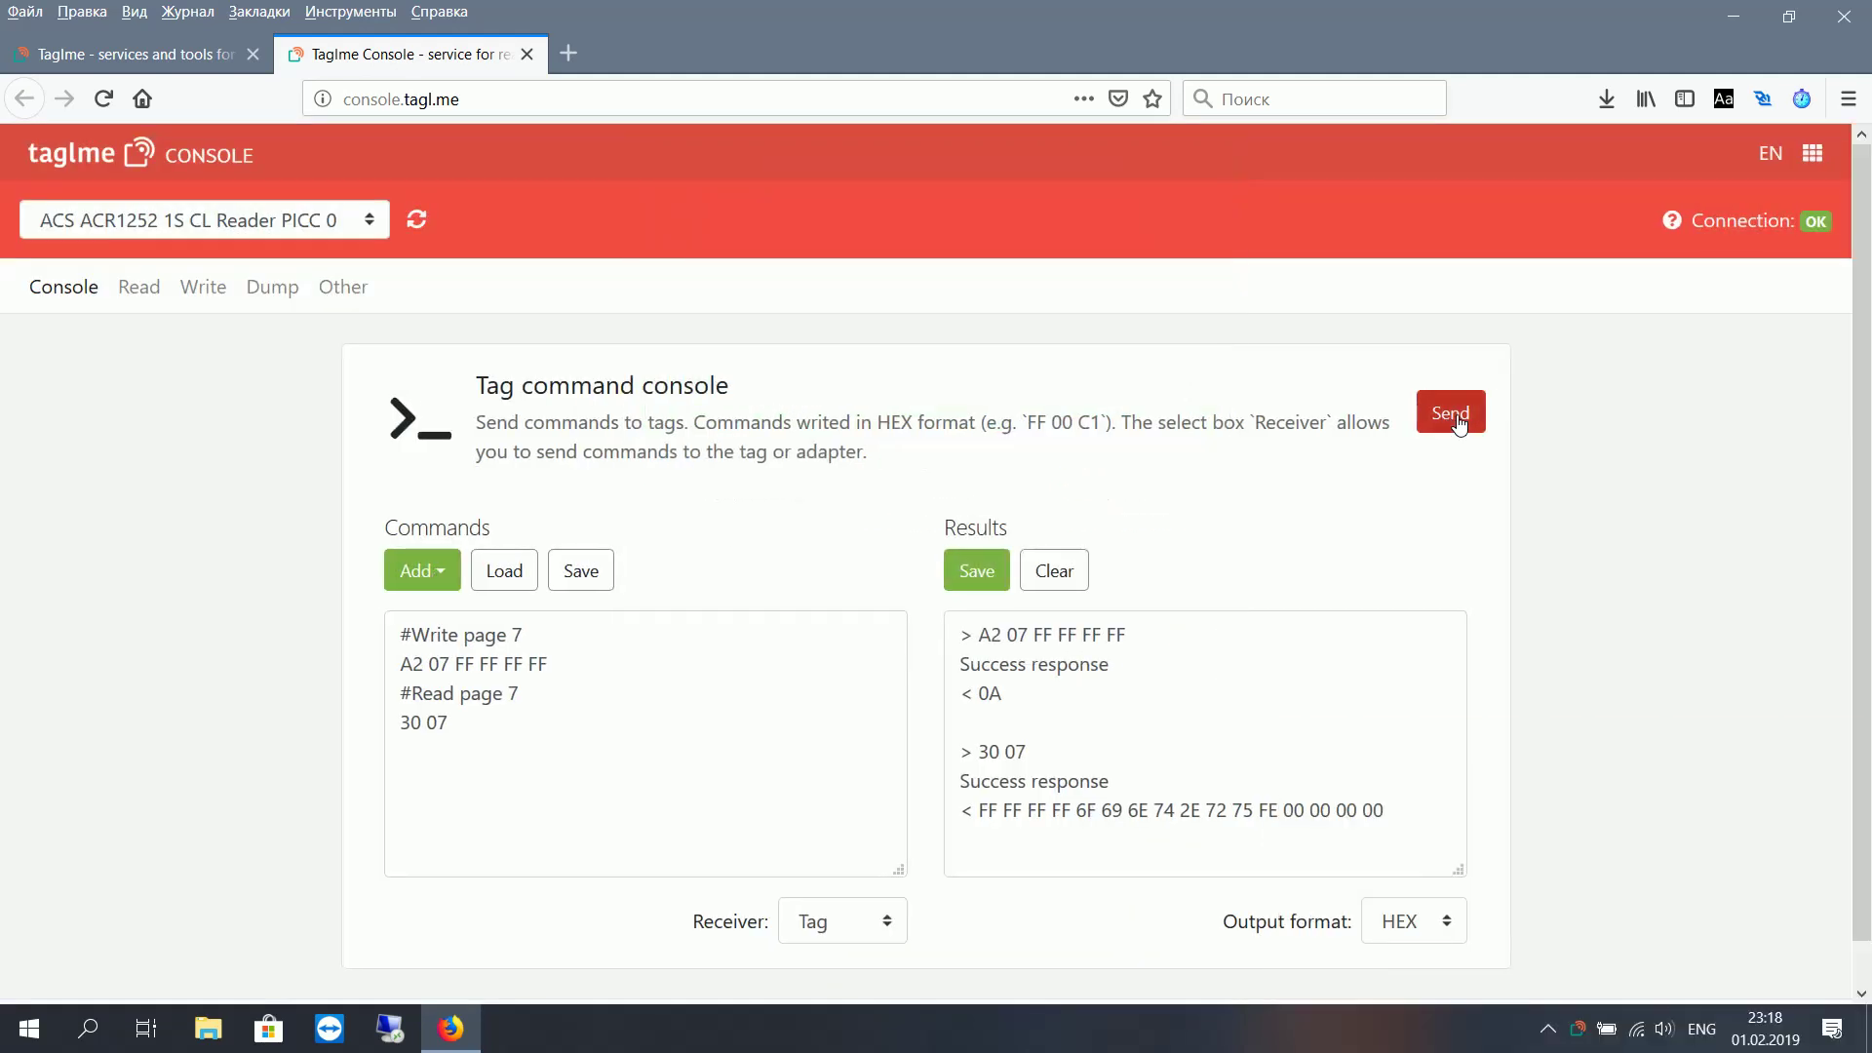
drag(1133, 635, 1031, 642)
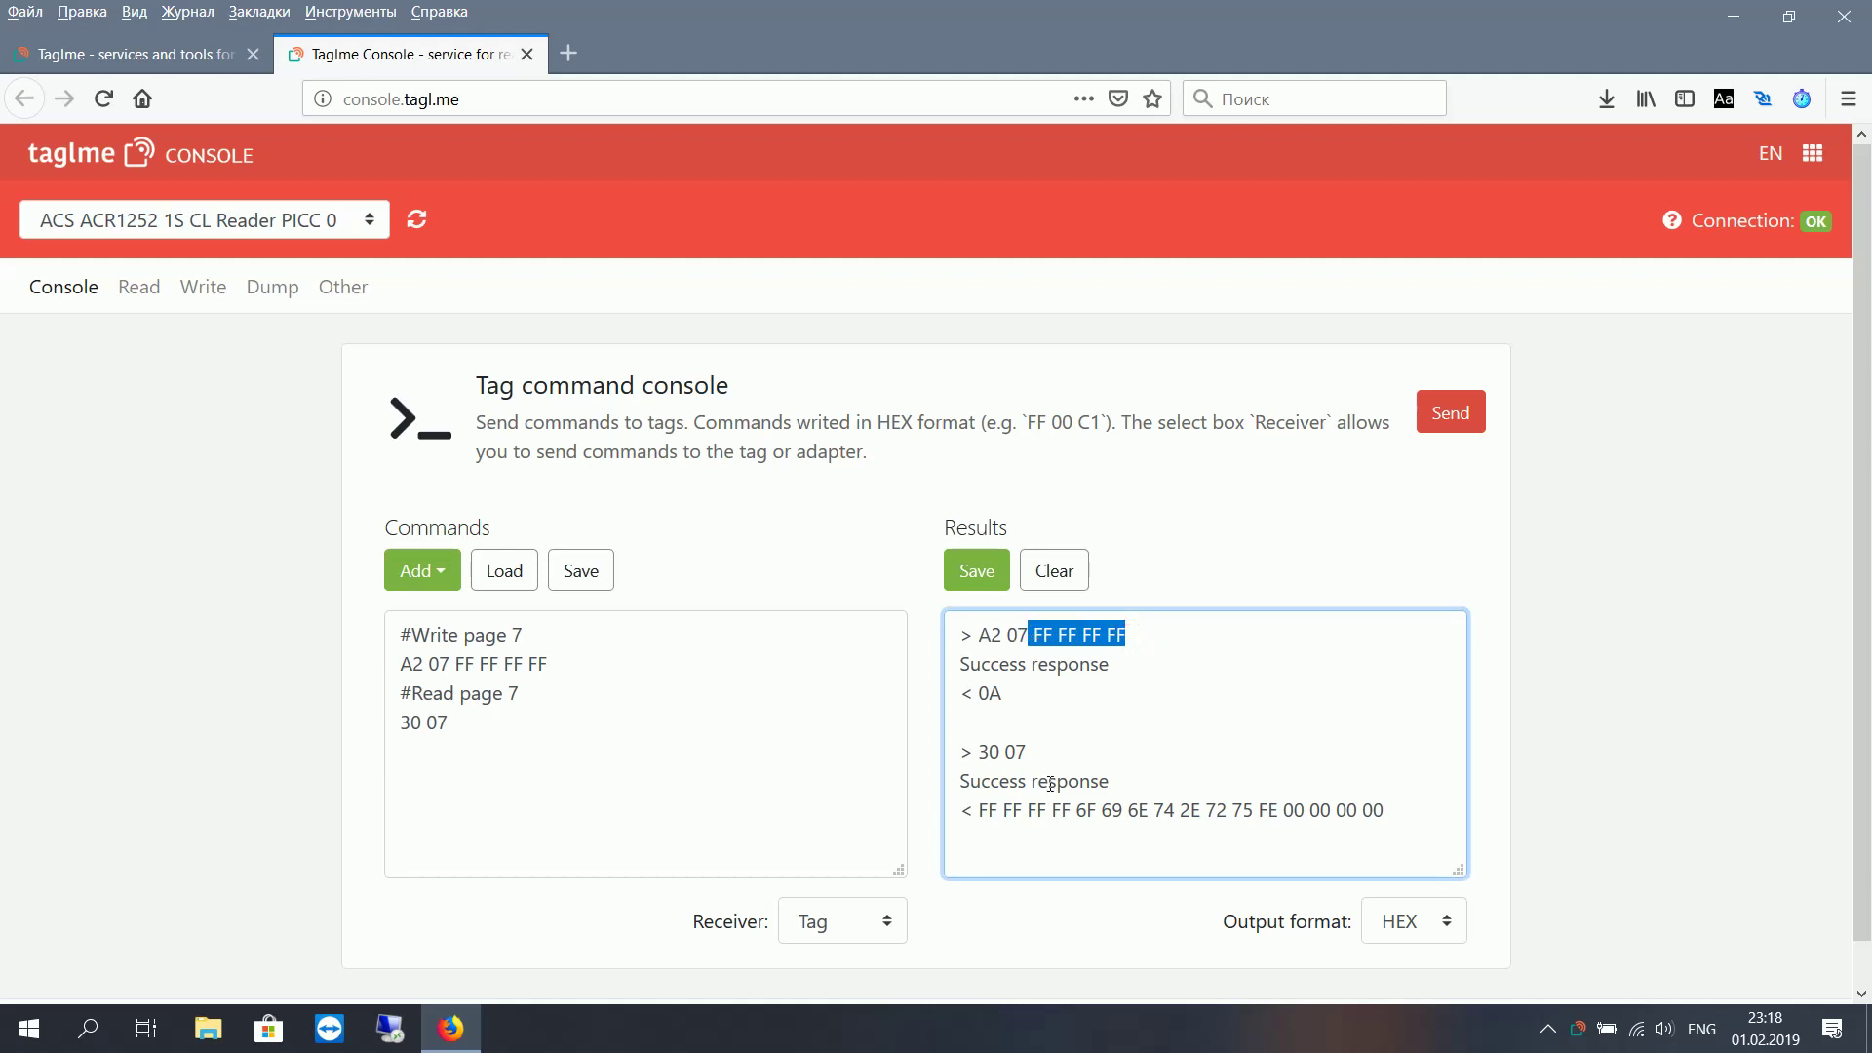
drag(1067, 811, 982, 824)
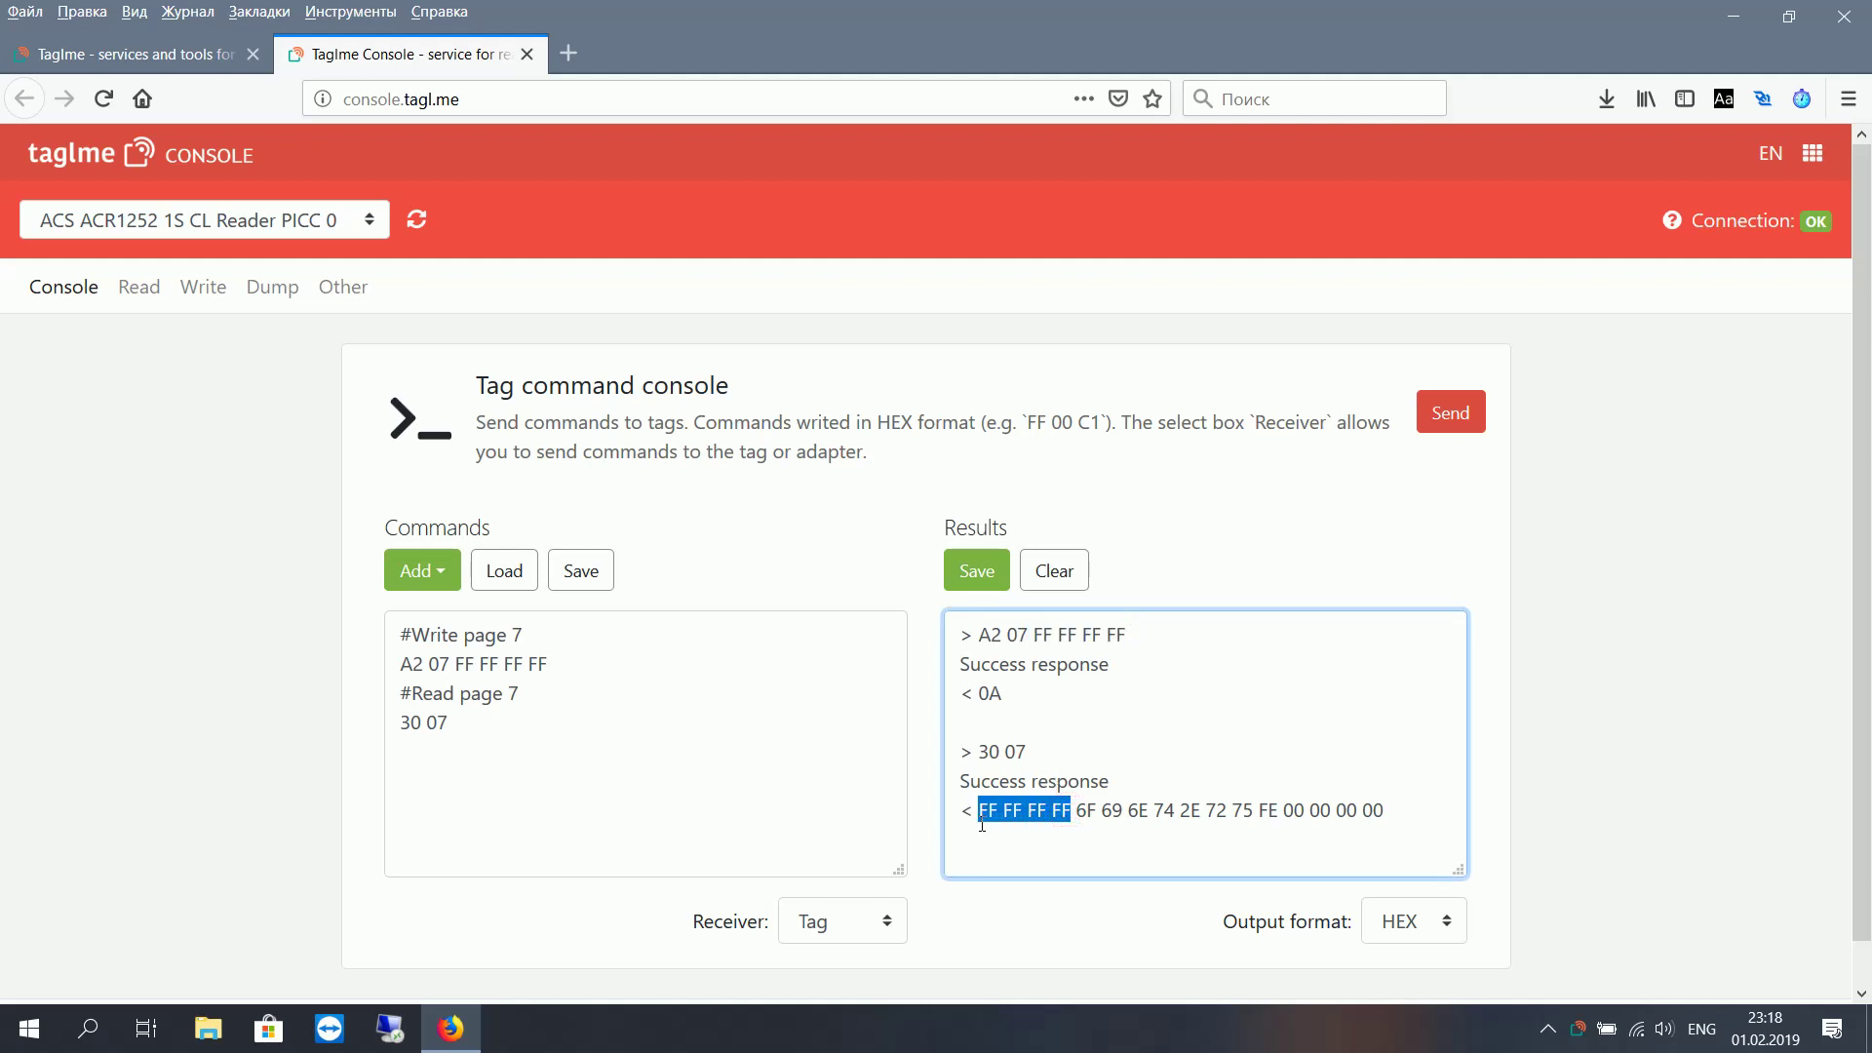
click(1047, 735)
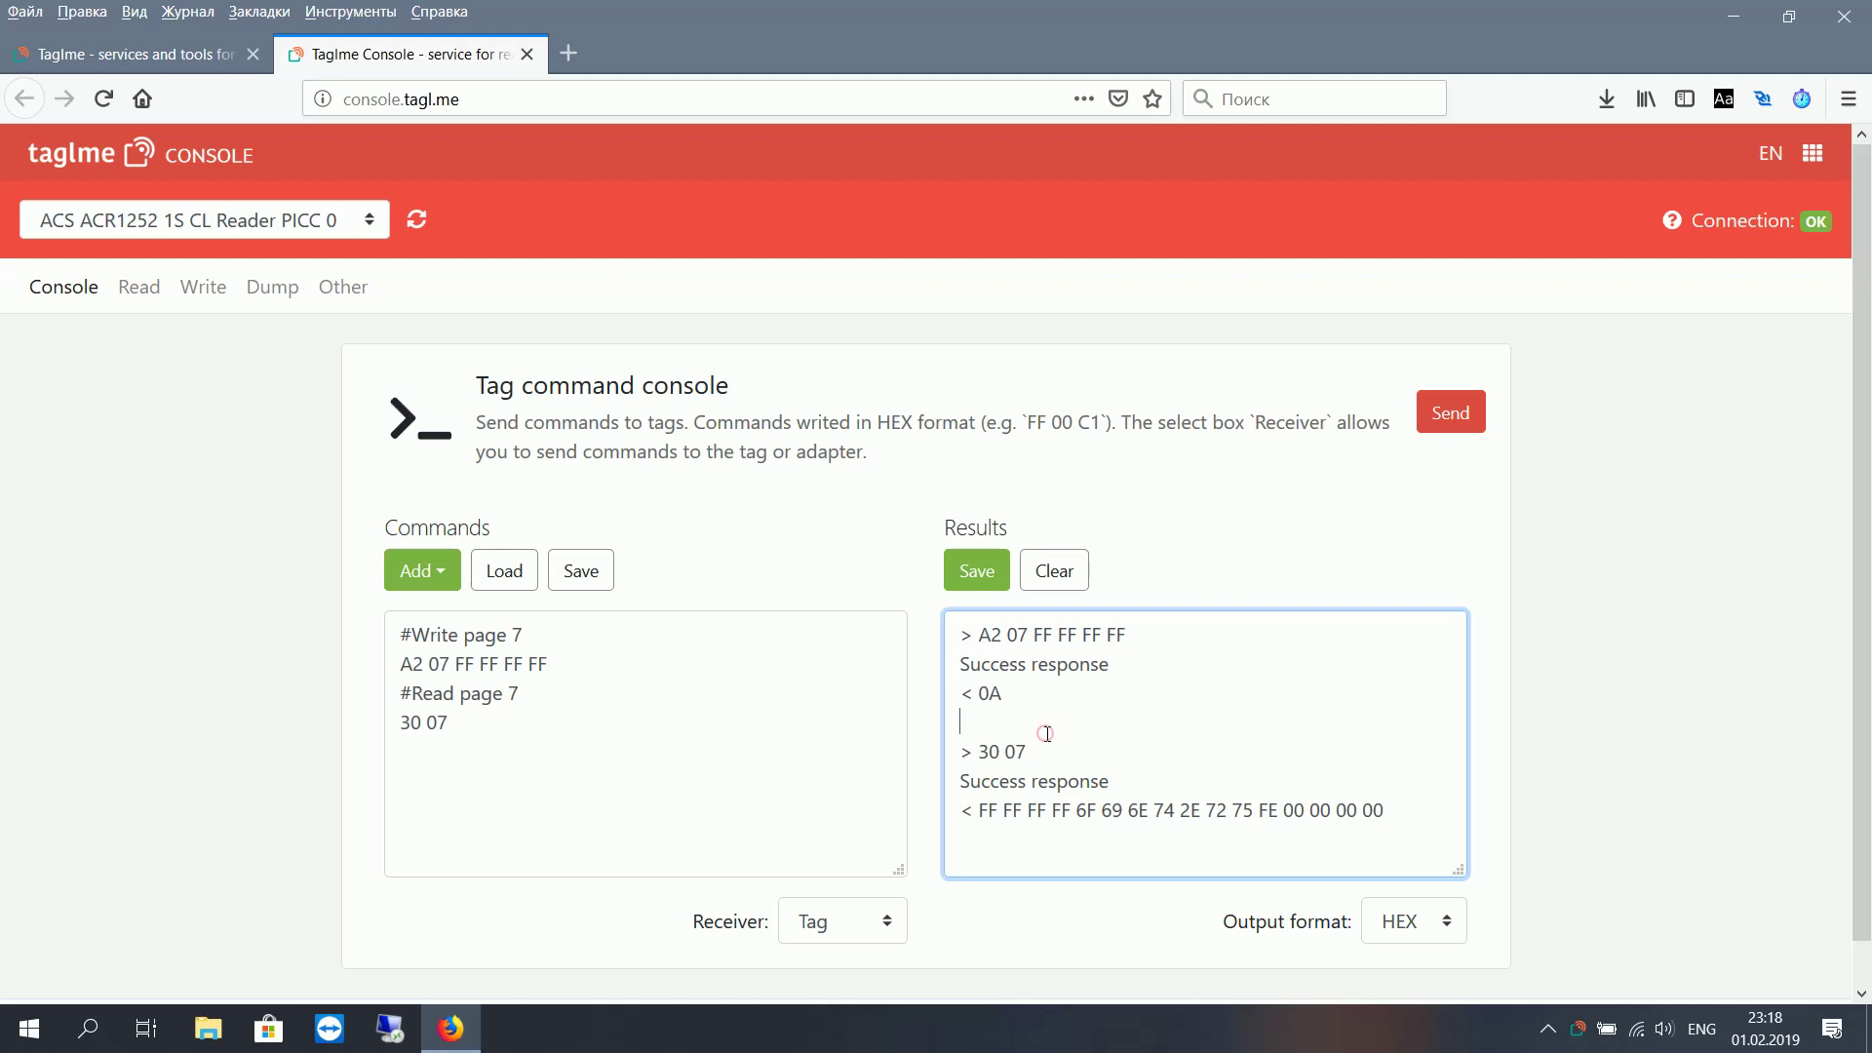
Step: Start saving the command results to a file and cancel the download
click(977, 571)
click(905, 652)
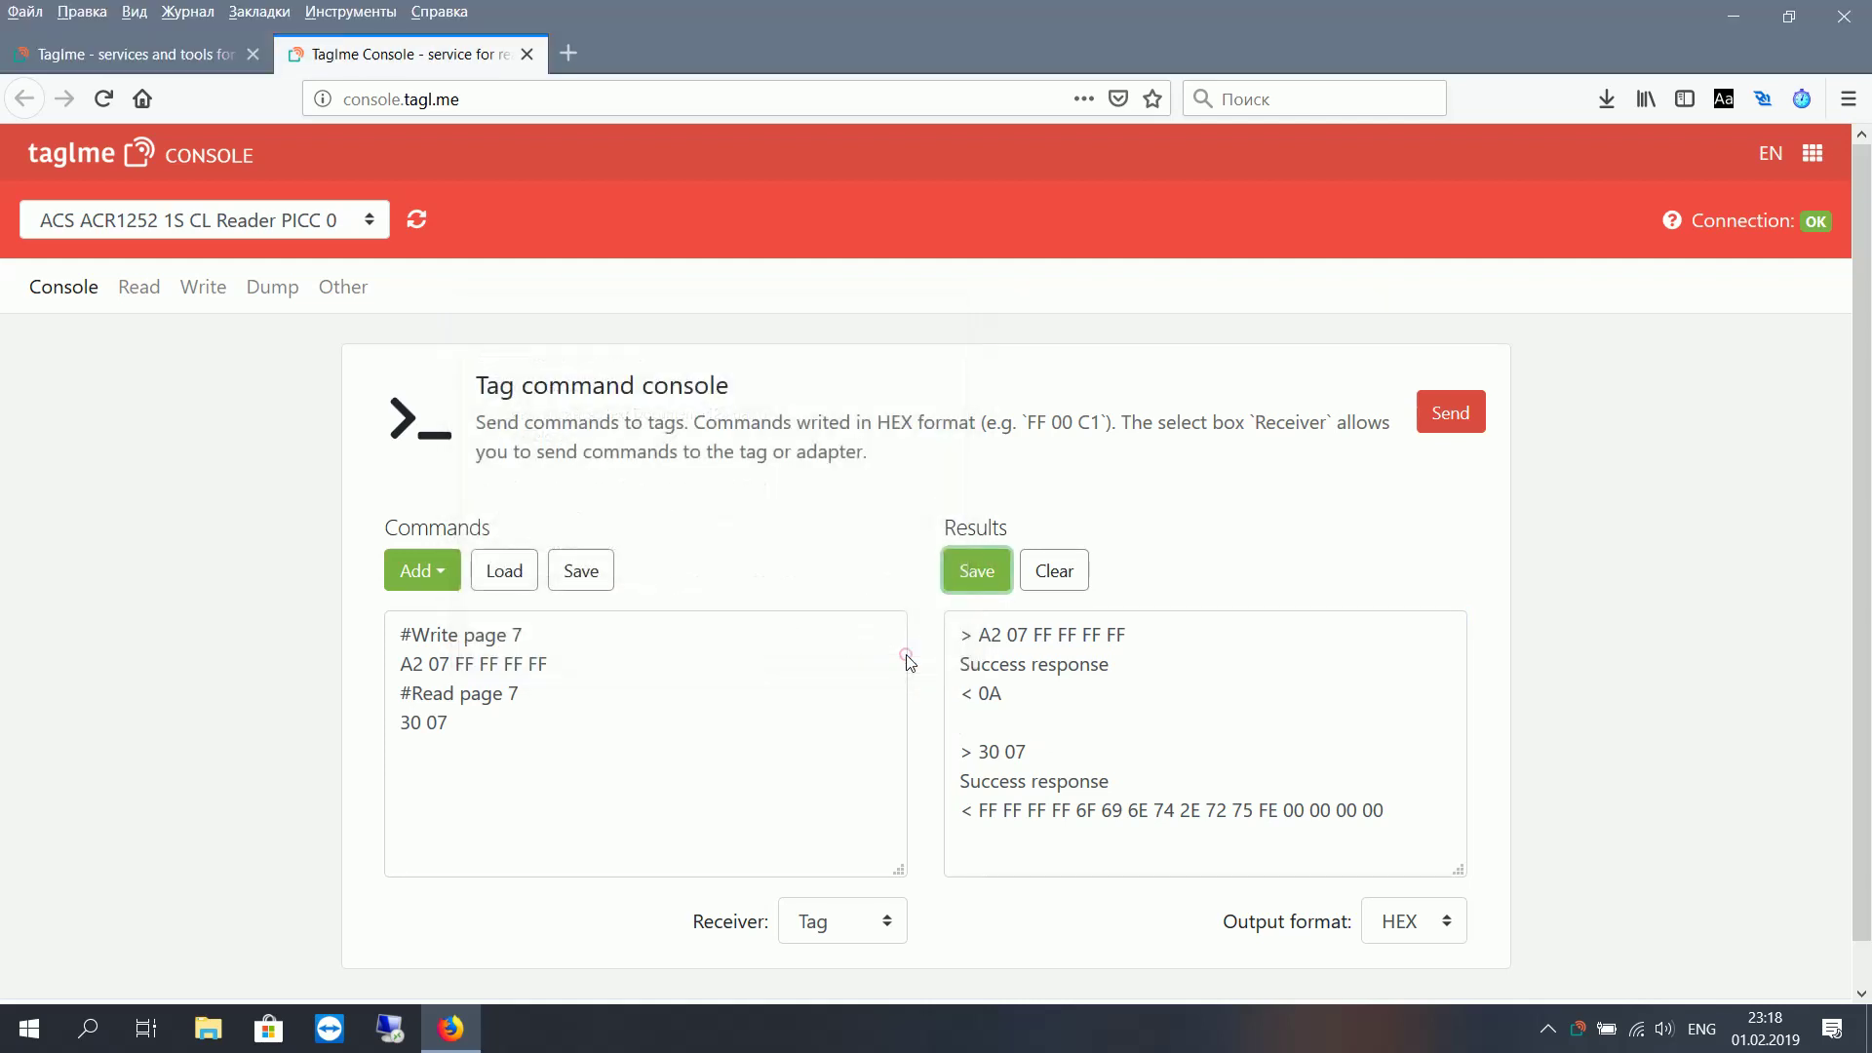
Step: Scan the tag to dump its entire memory
click(287, 291)
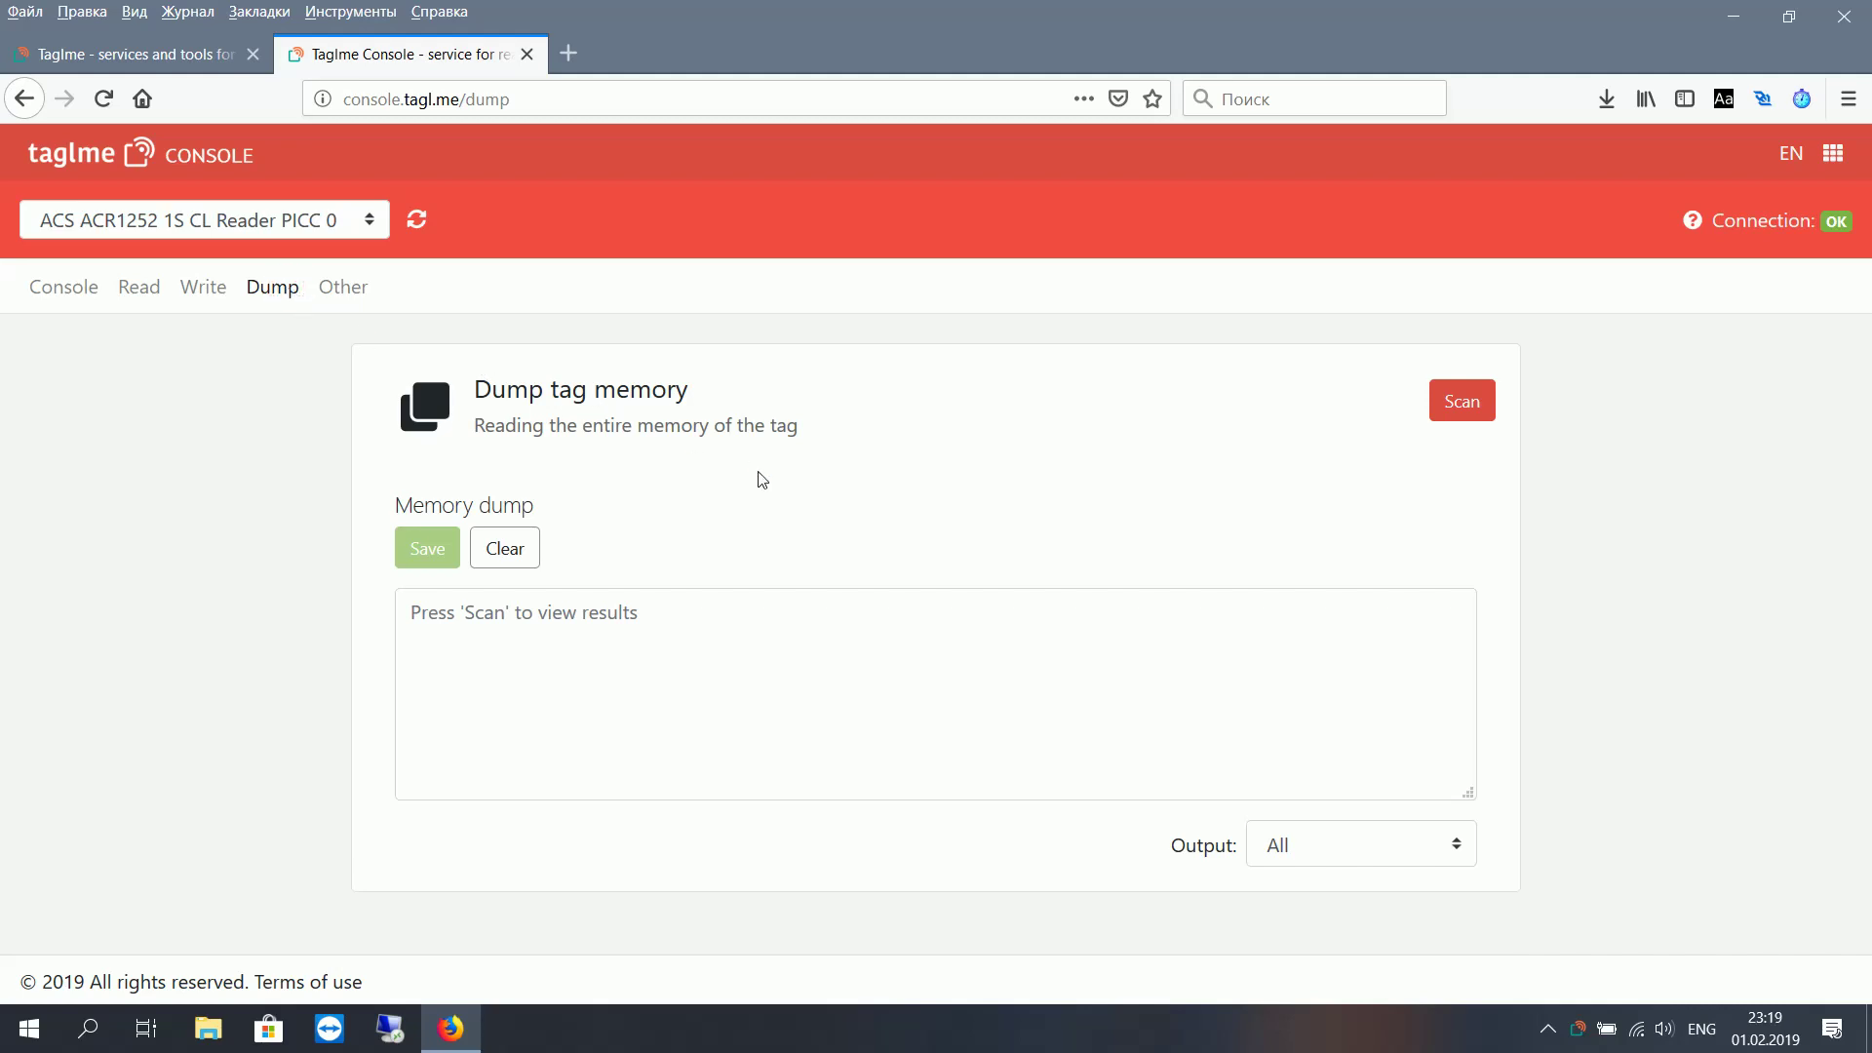
click(1447, 404)
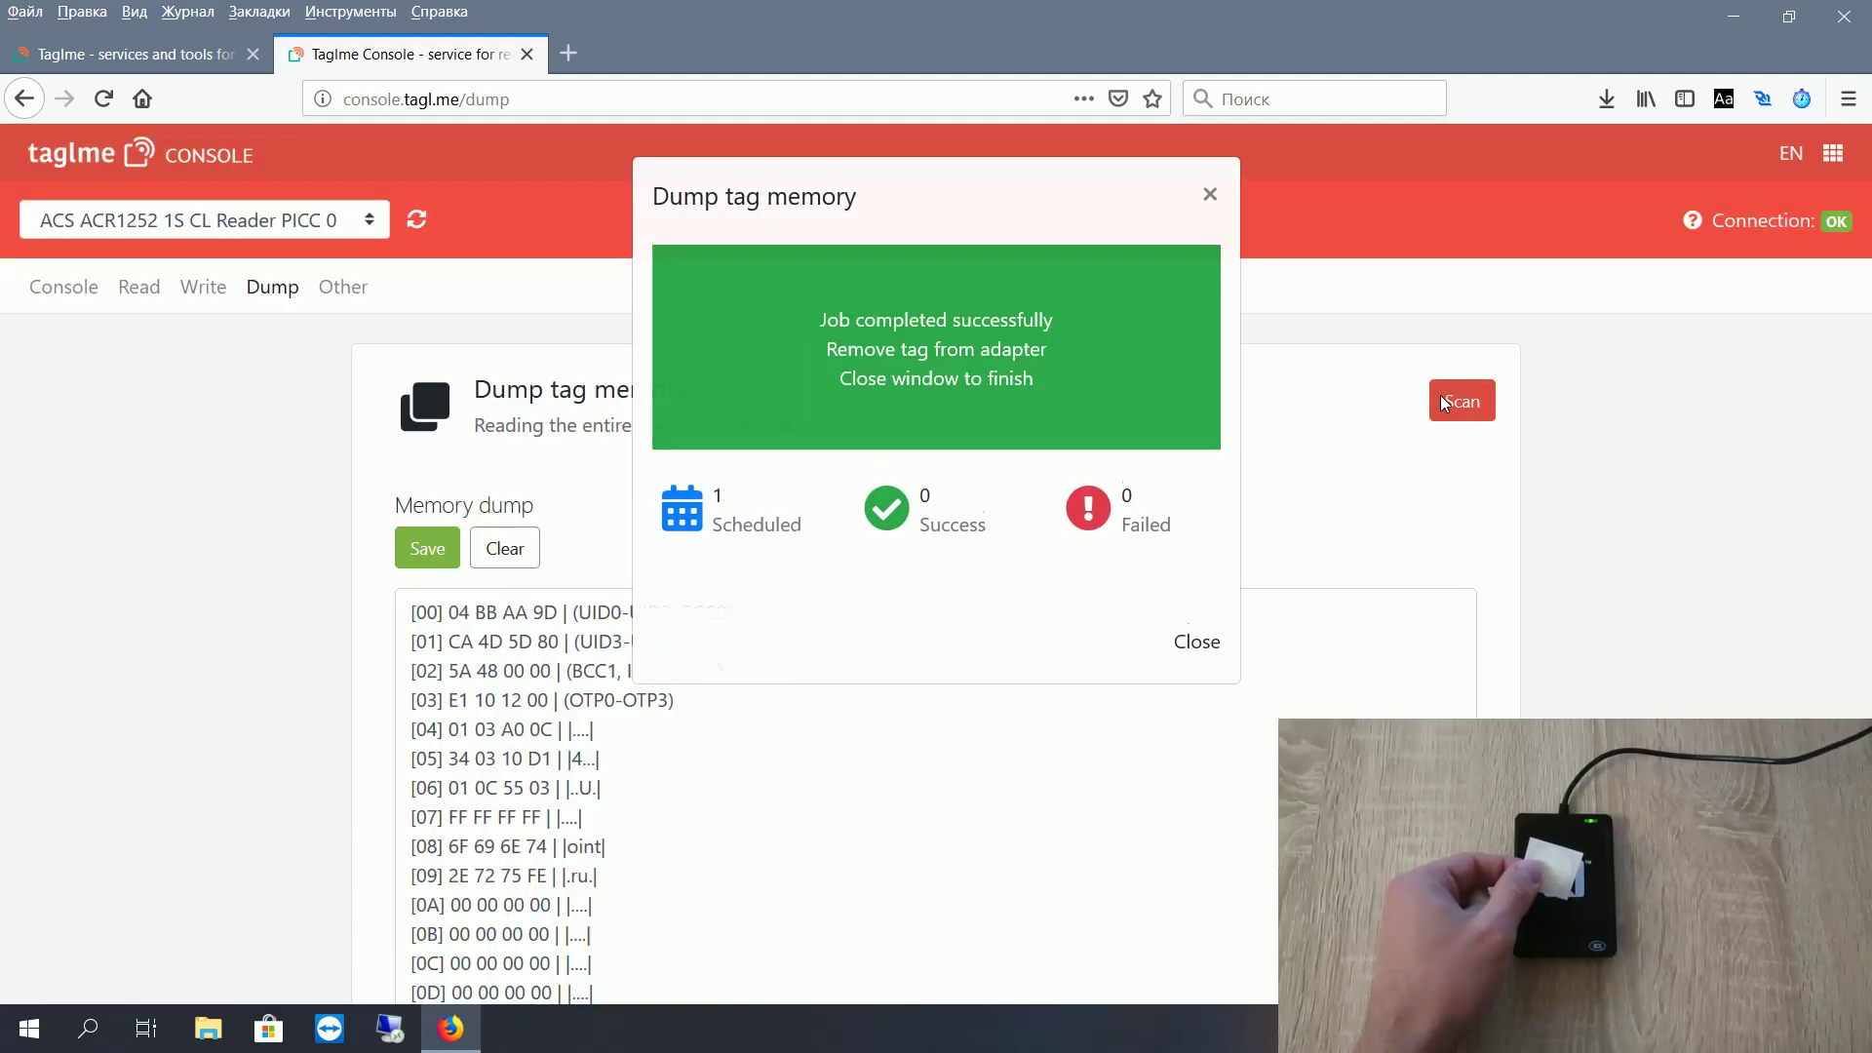
click(1443, 402)
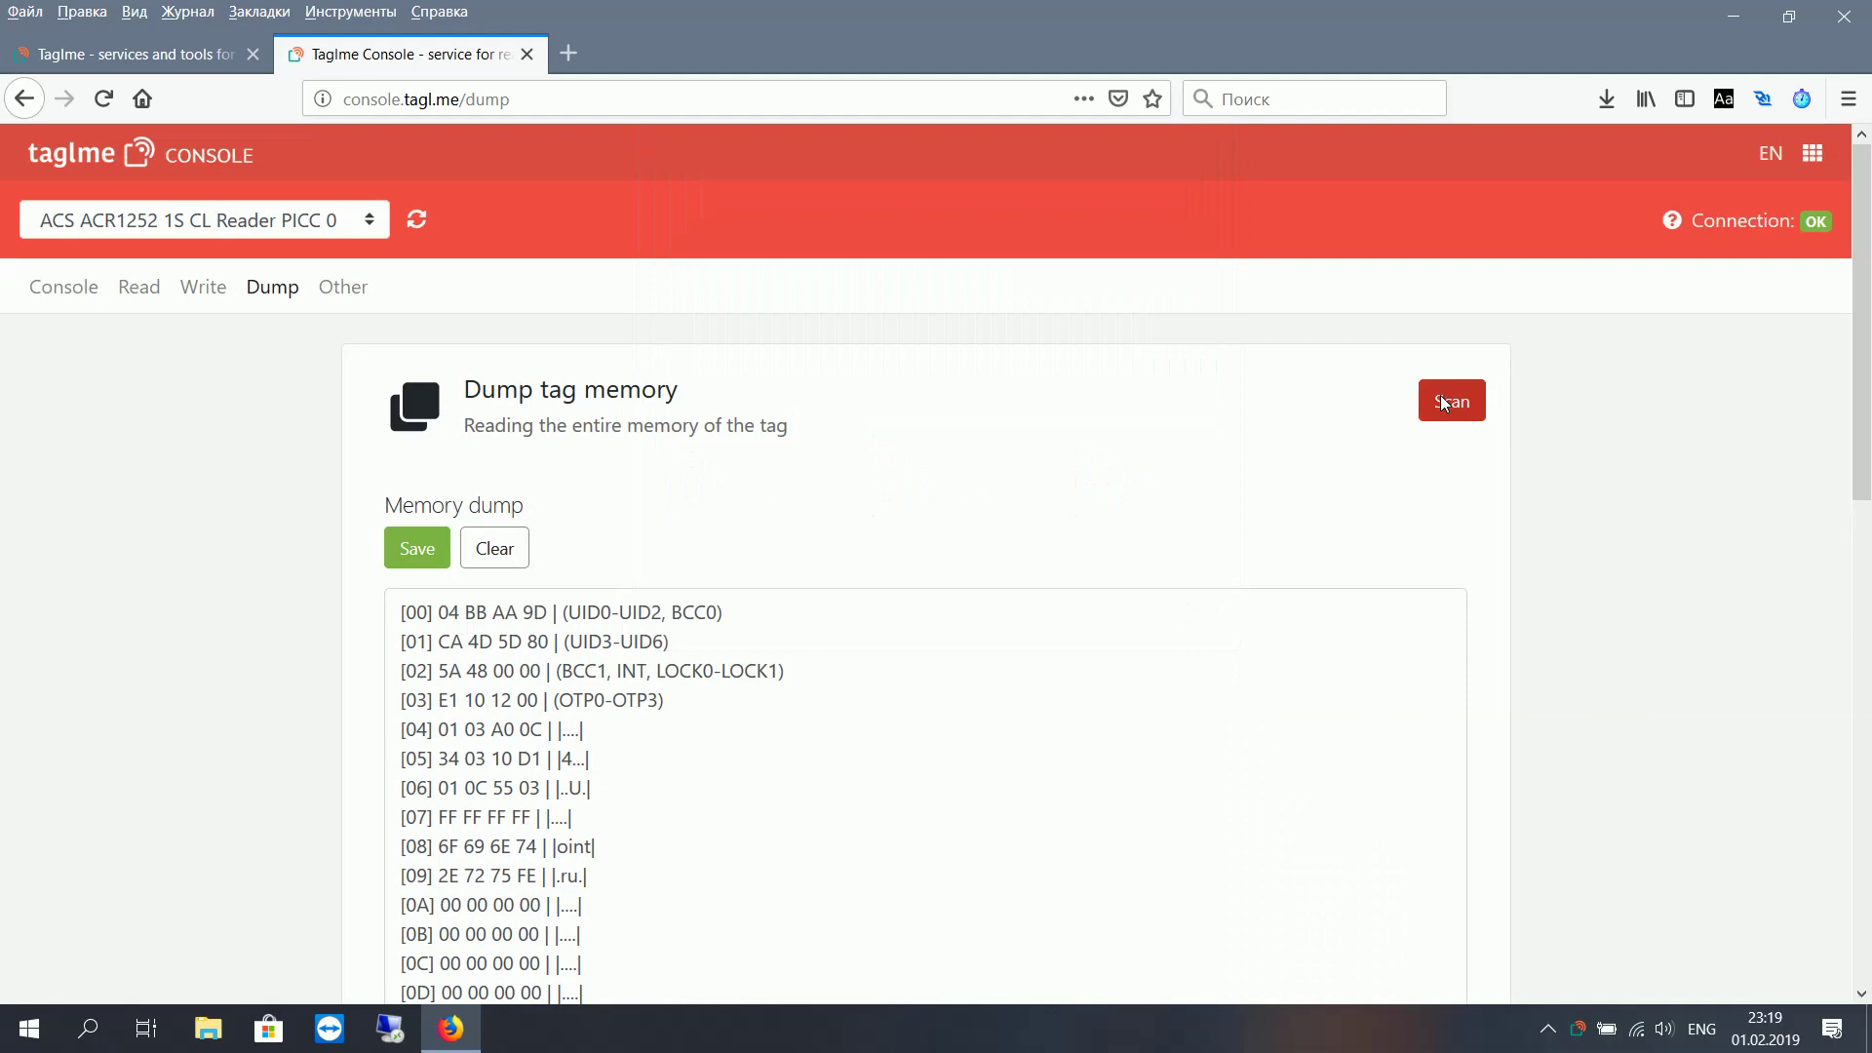
Step: Examine the number, bytes and text of page 07 in the memory dump, and look through the remaining pages
scroll(1188, 443, down, 3)
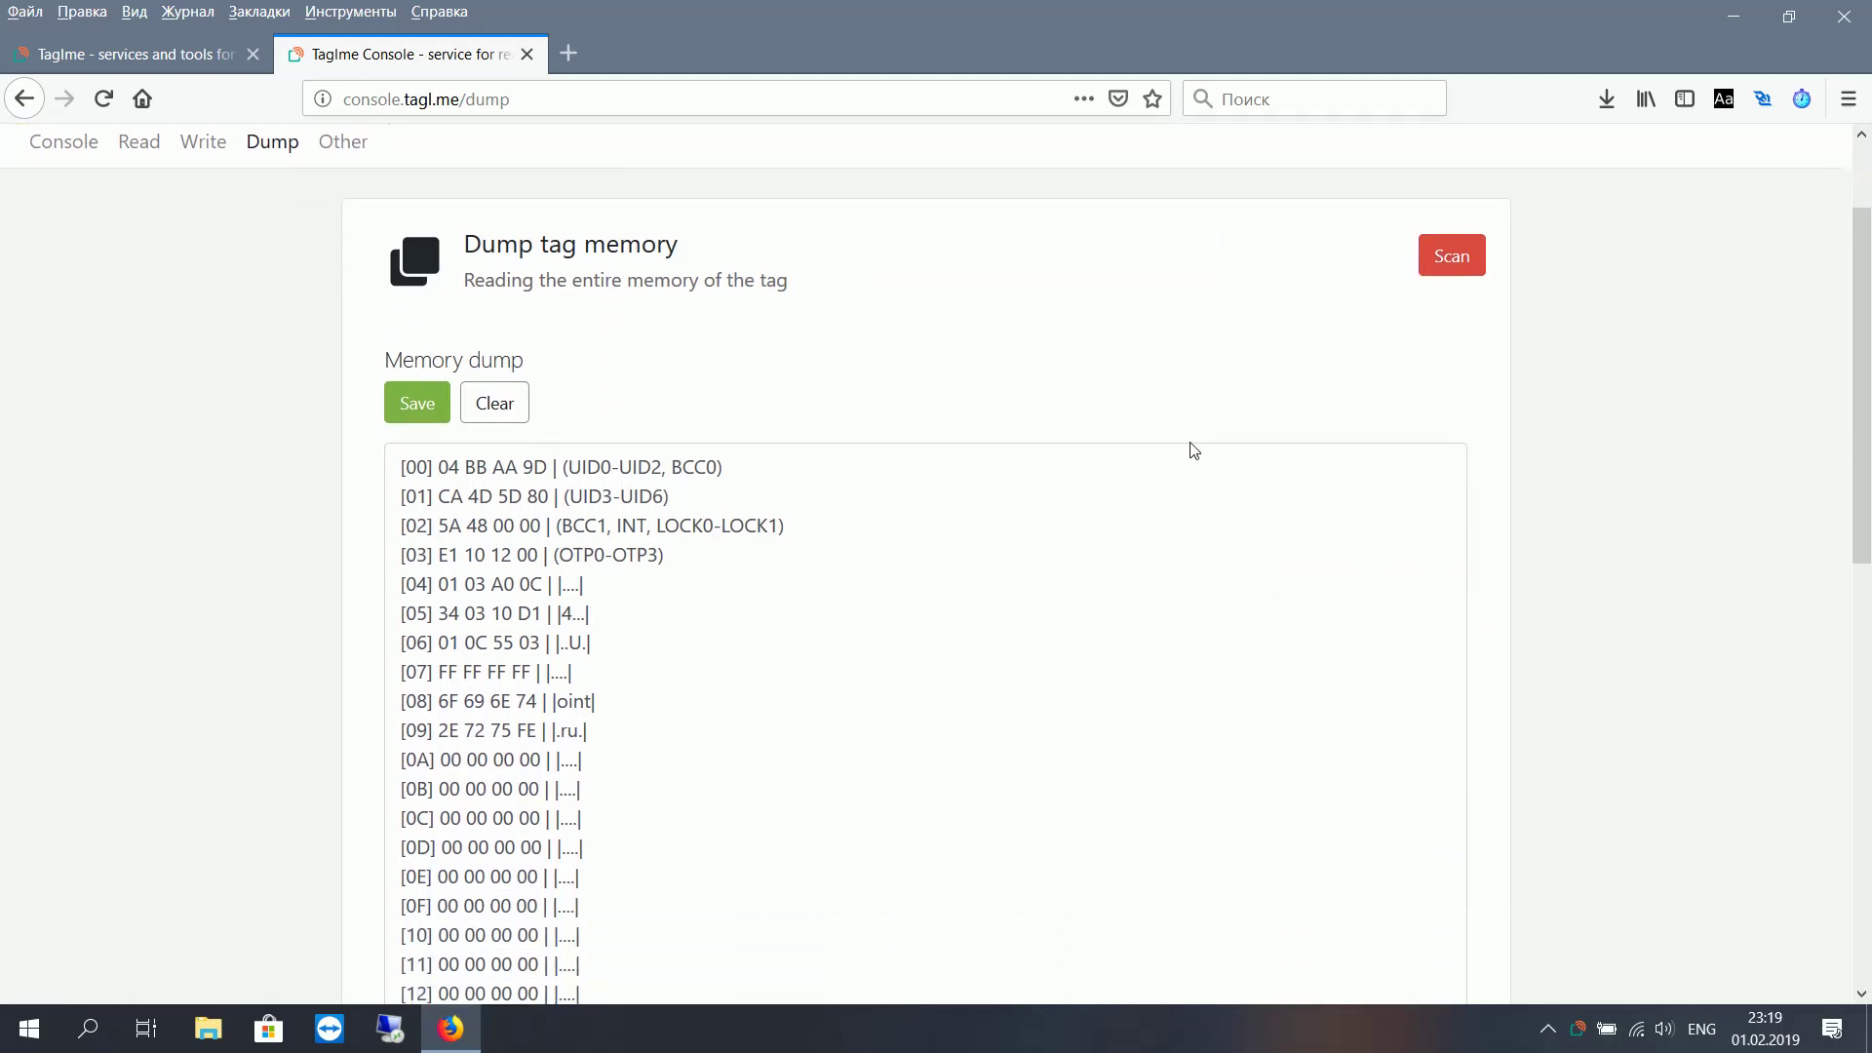
scroll(1188, 443, down, 2)
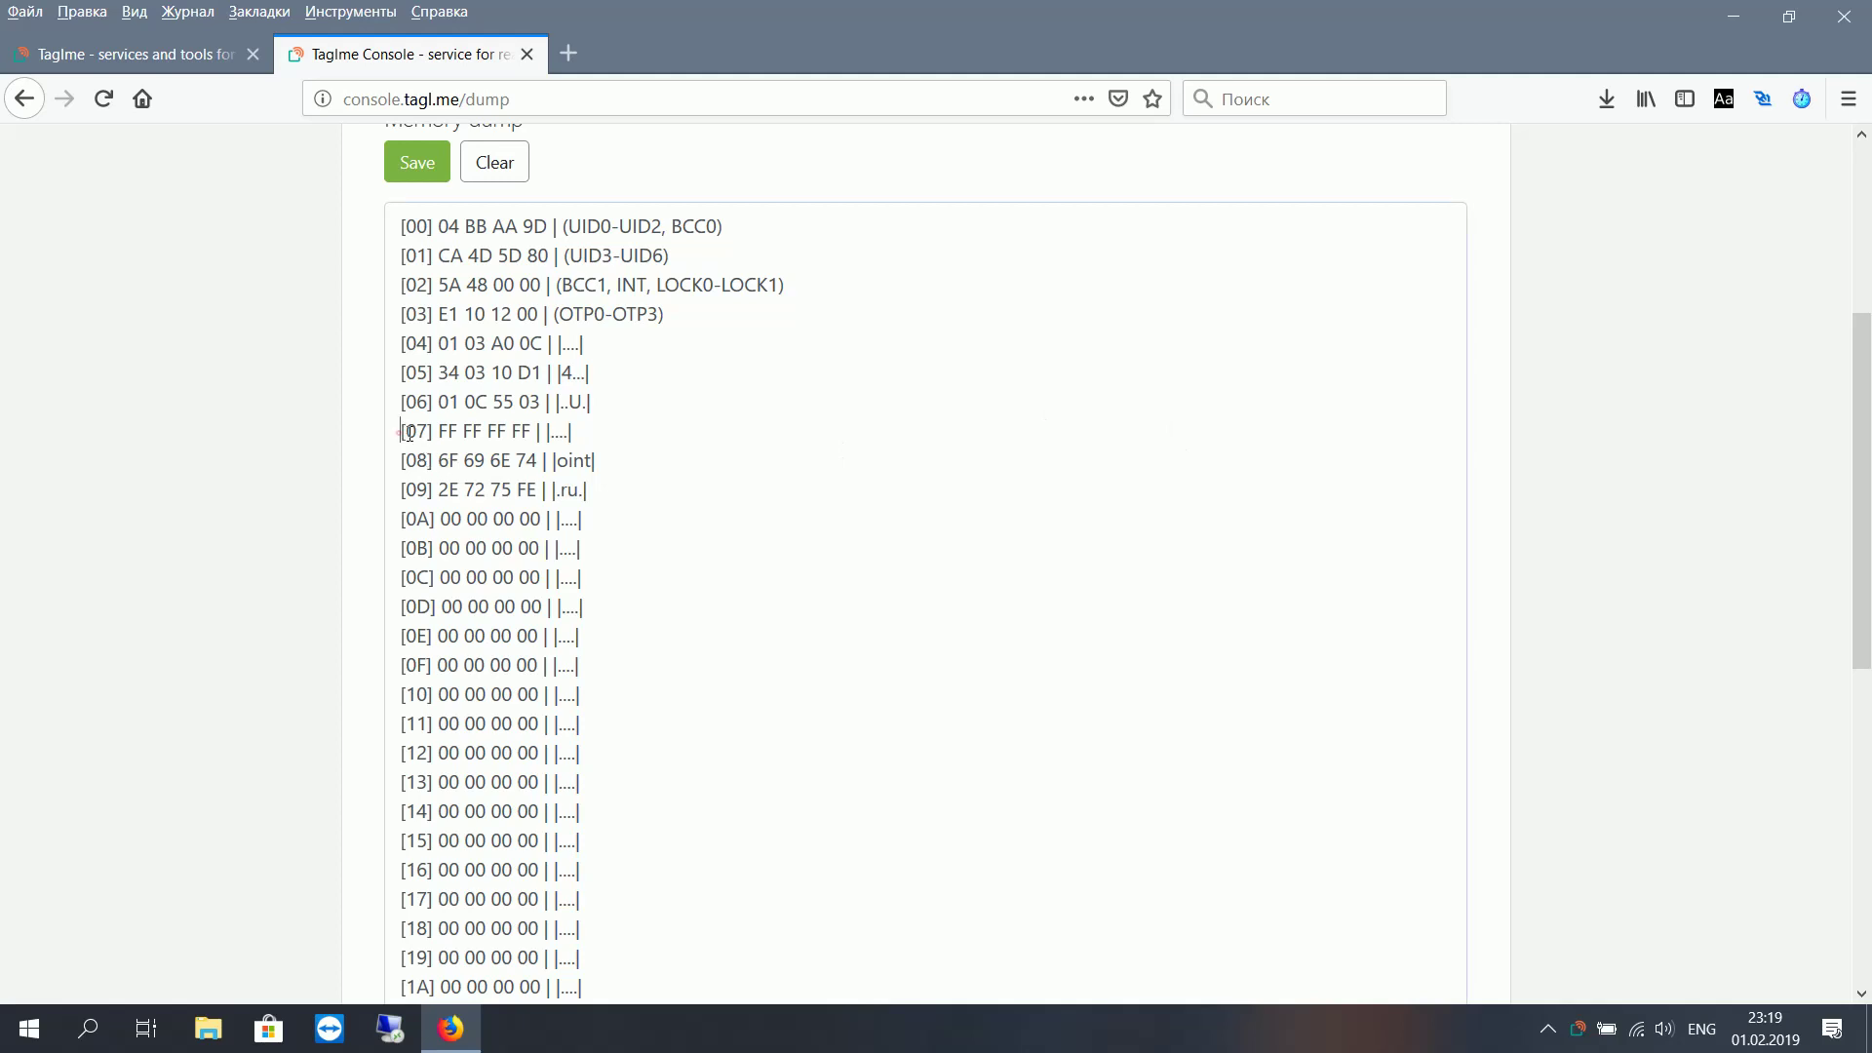
drag(400, 431, 443, 431)
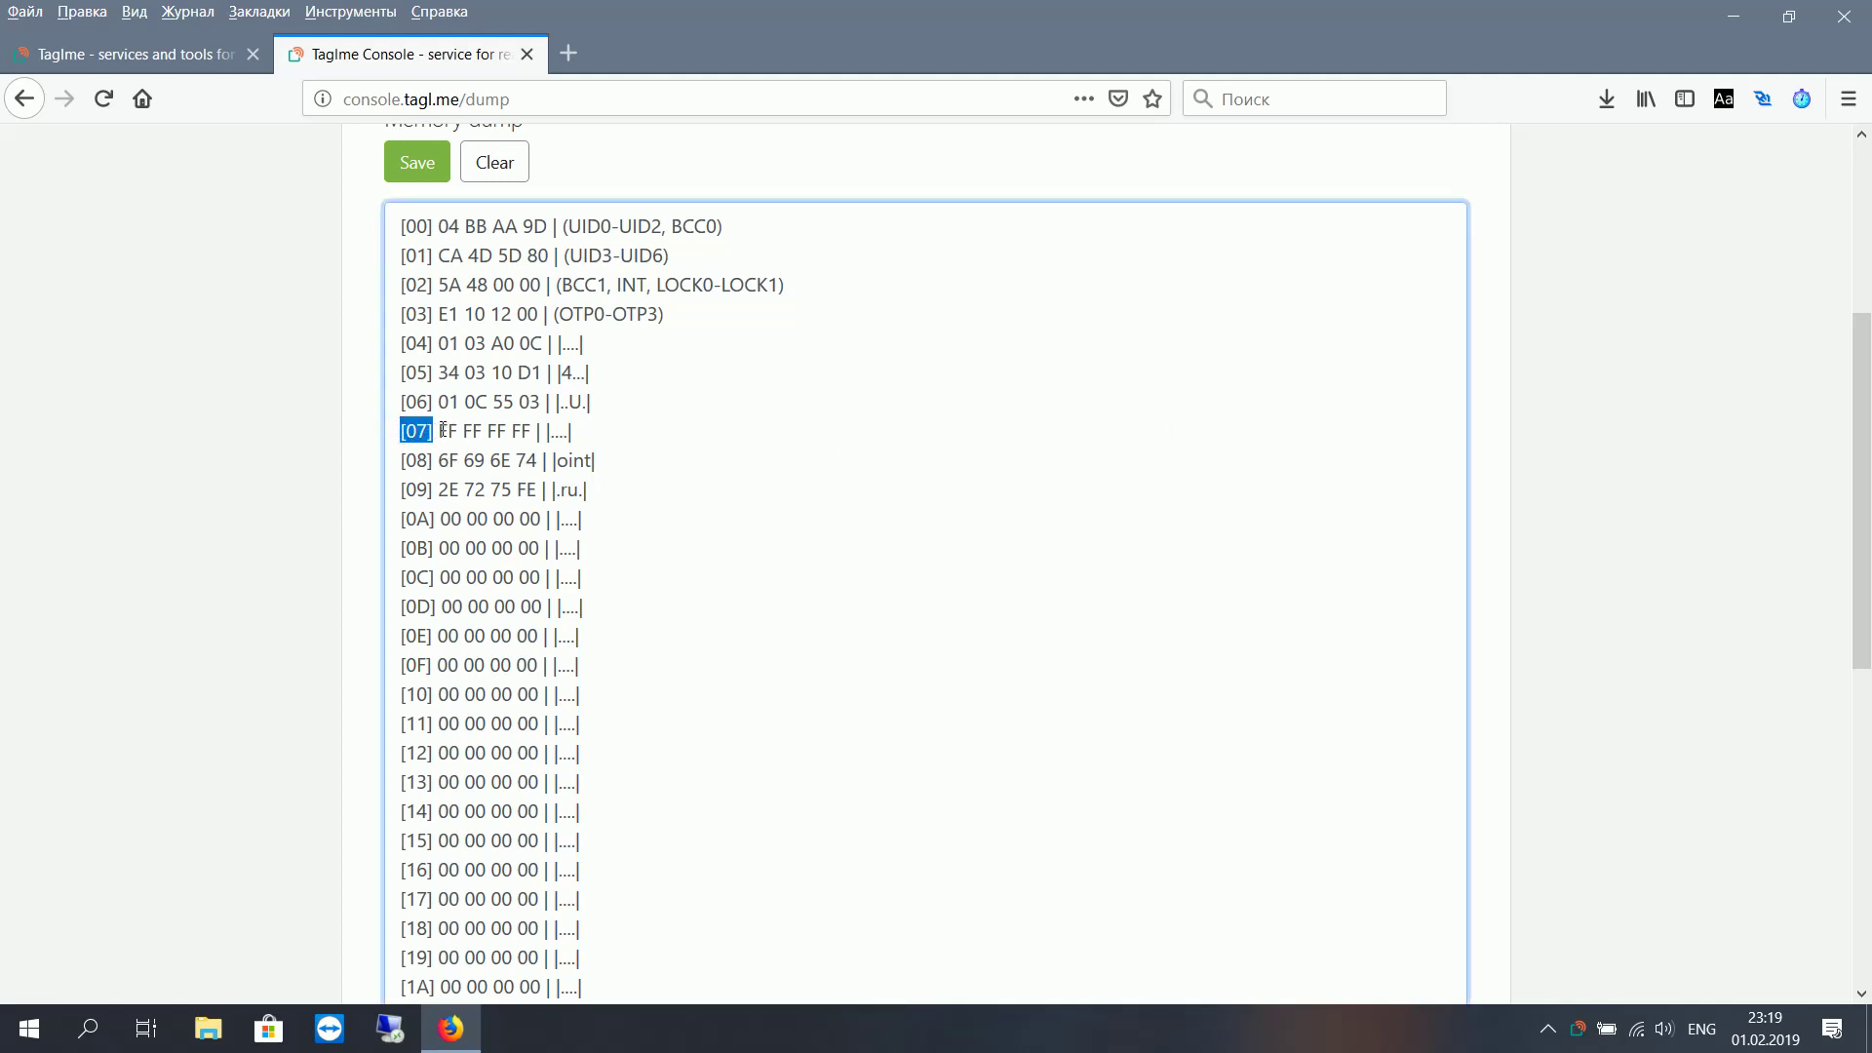
drag(439, 430, 550, 429)
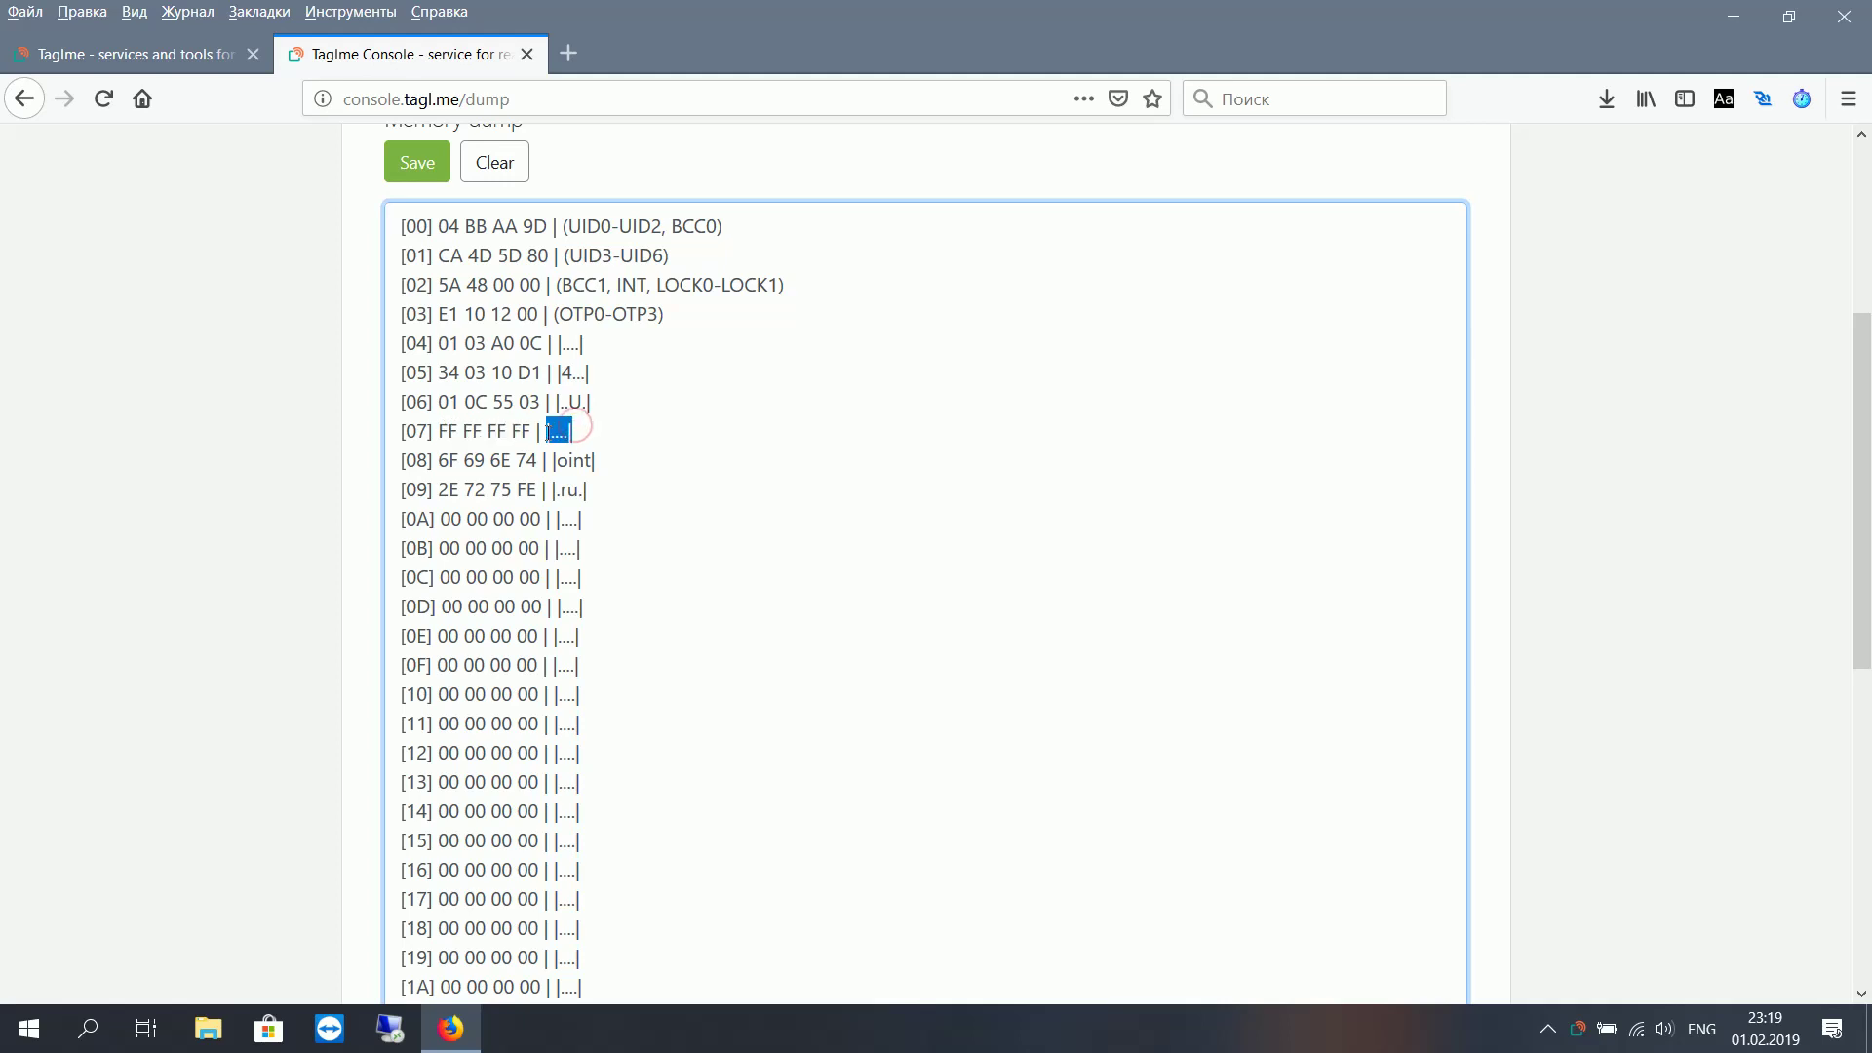
click(648, 439)
scroll(648, 437, down, 10)
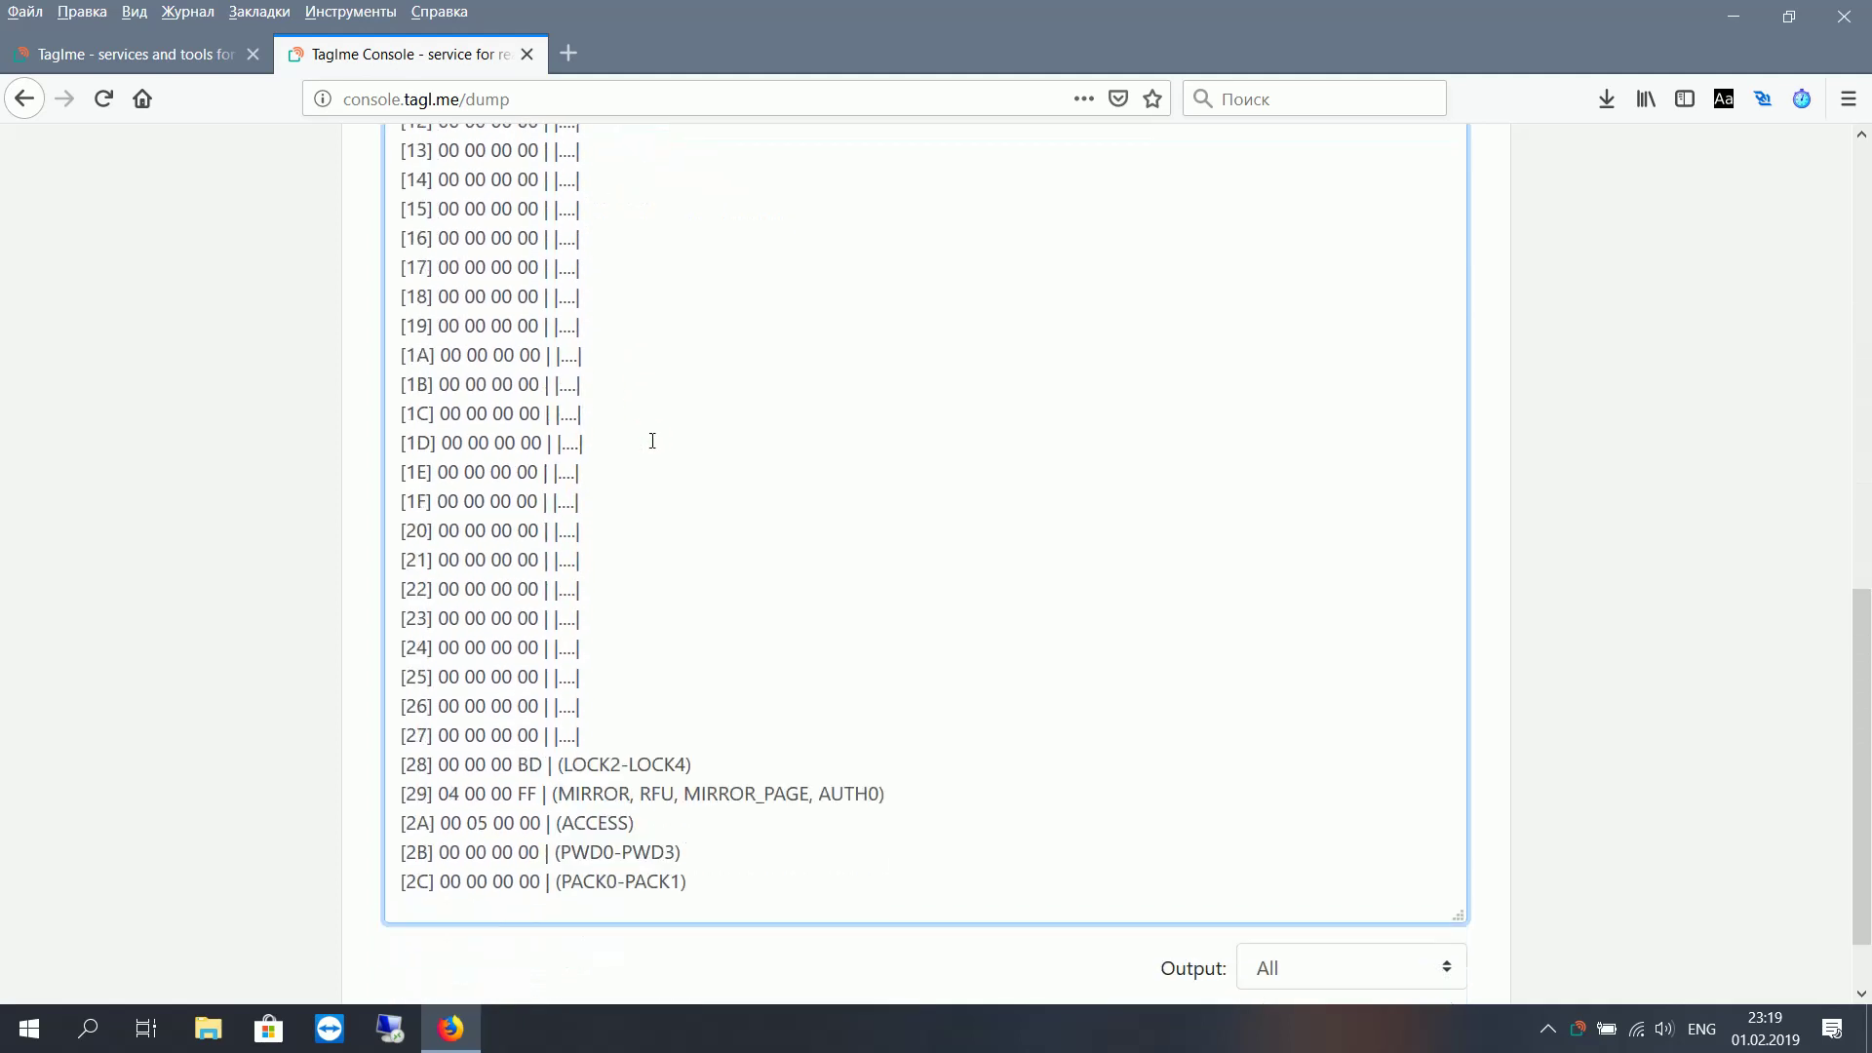
Step: Set the dump output to Memory and check the page 7 bytes in the listing
click(1258, 859)
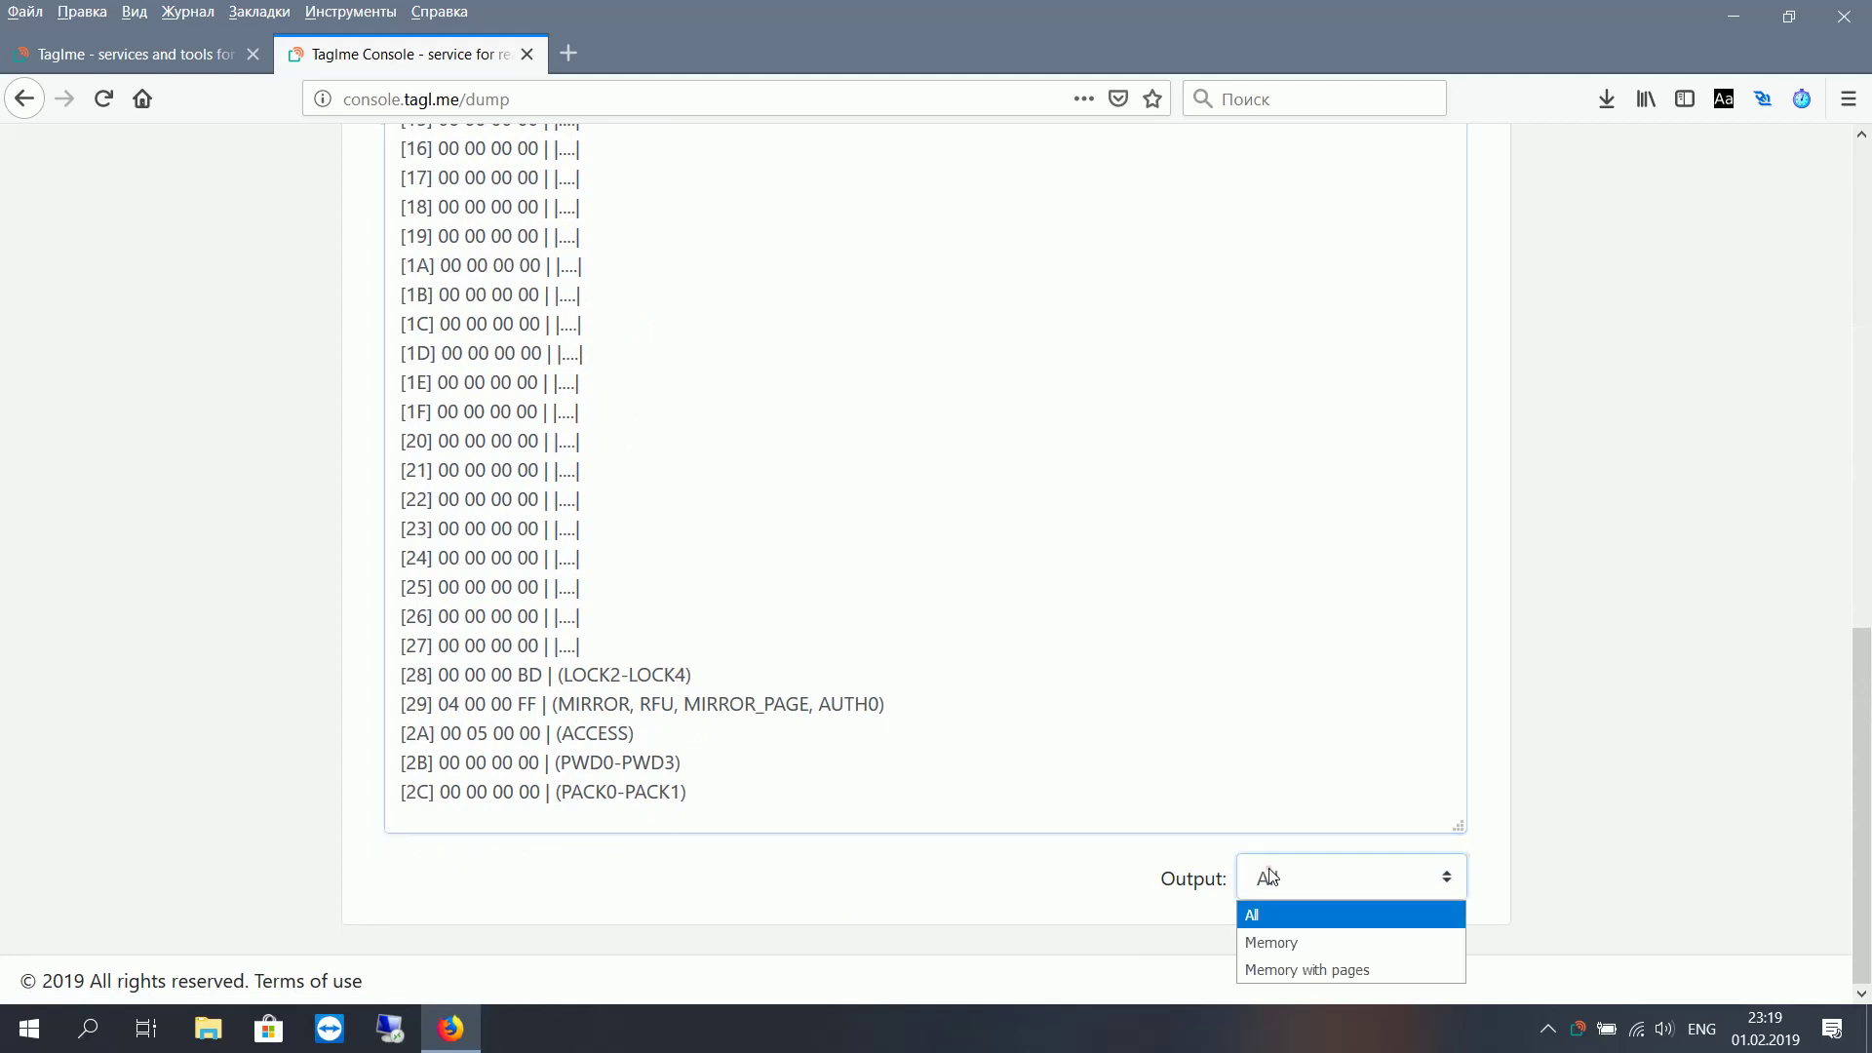
click(1298, 942)
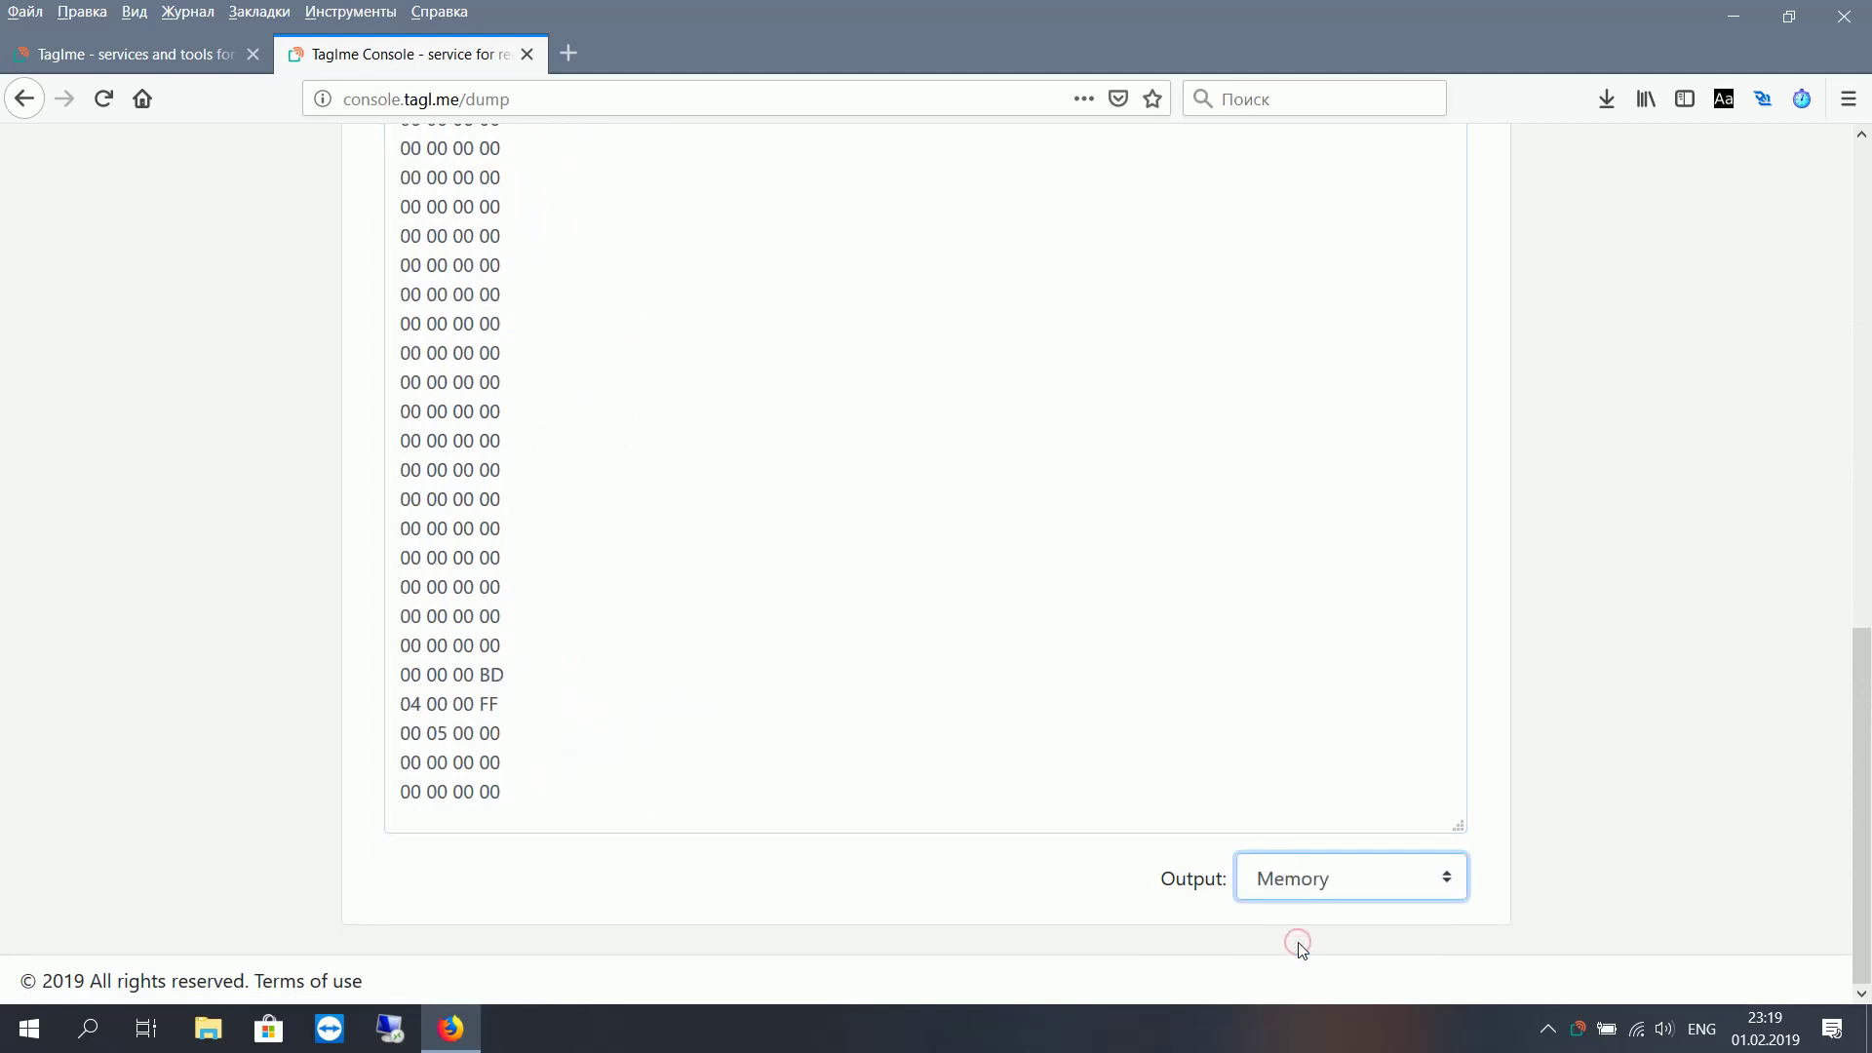
scroll(719, 705, up, 7)
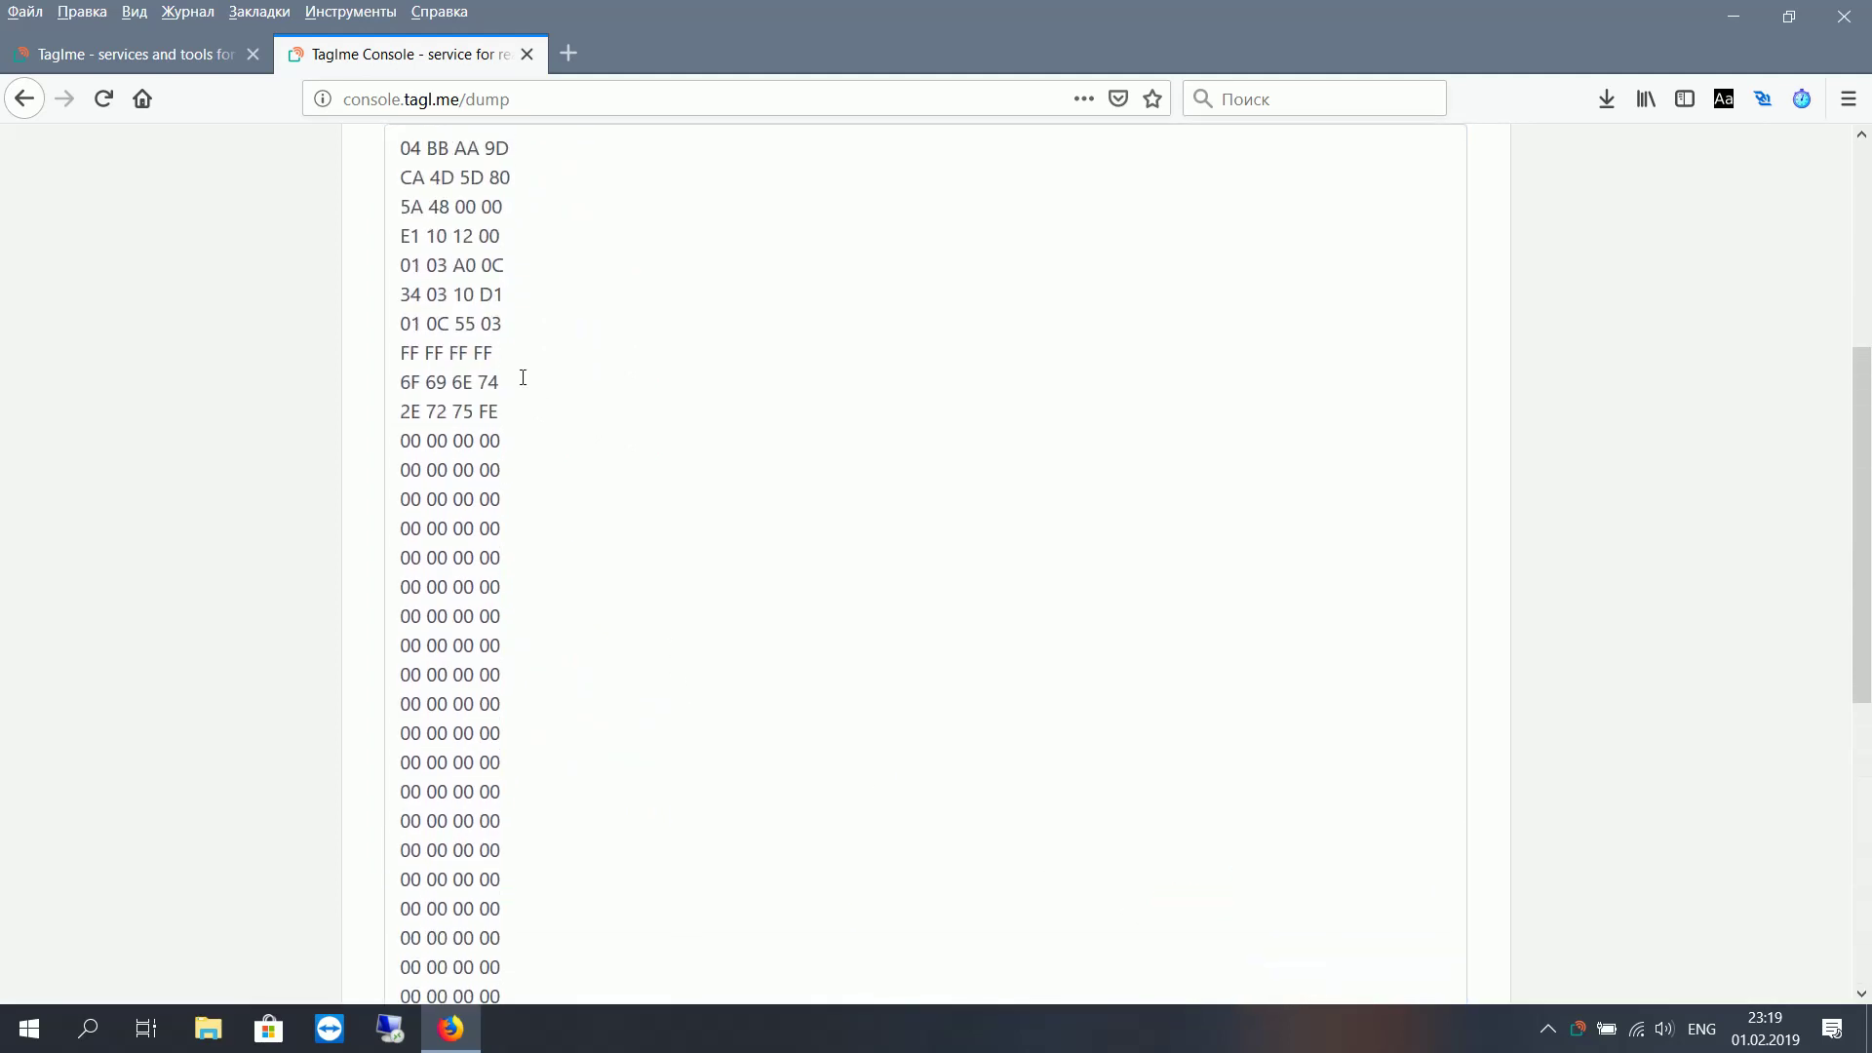
drag(491, 353, 400, 353)
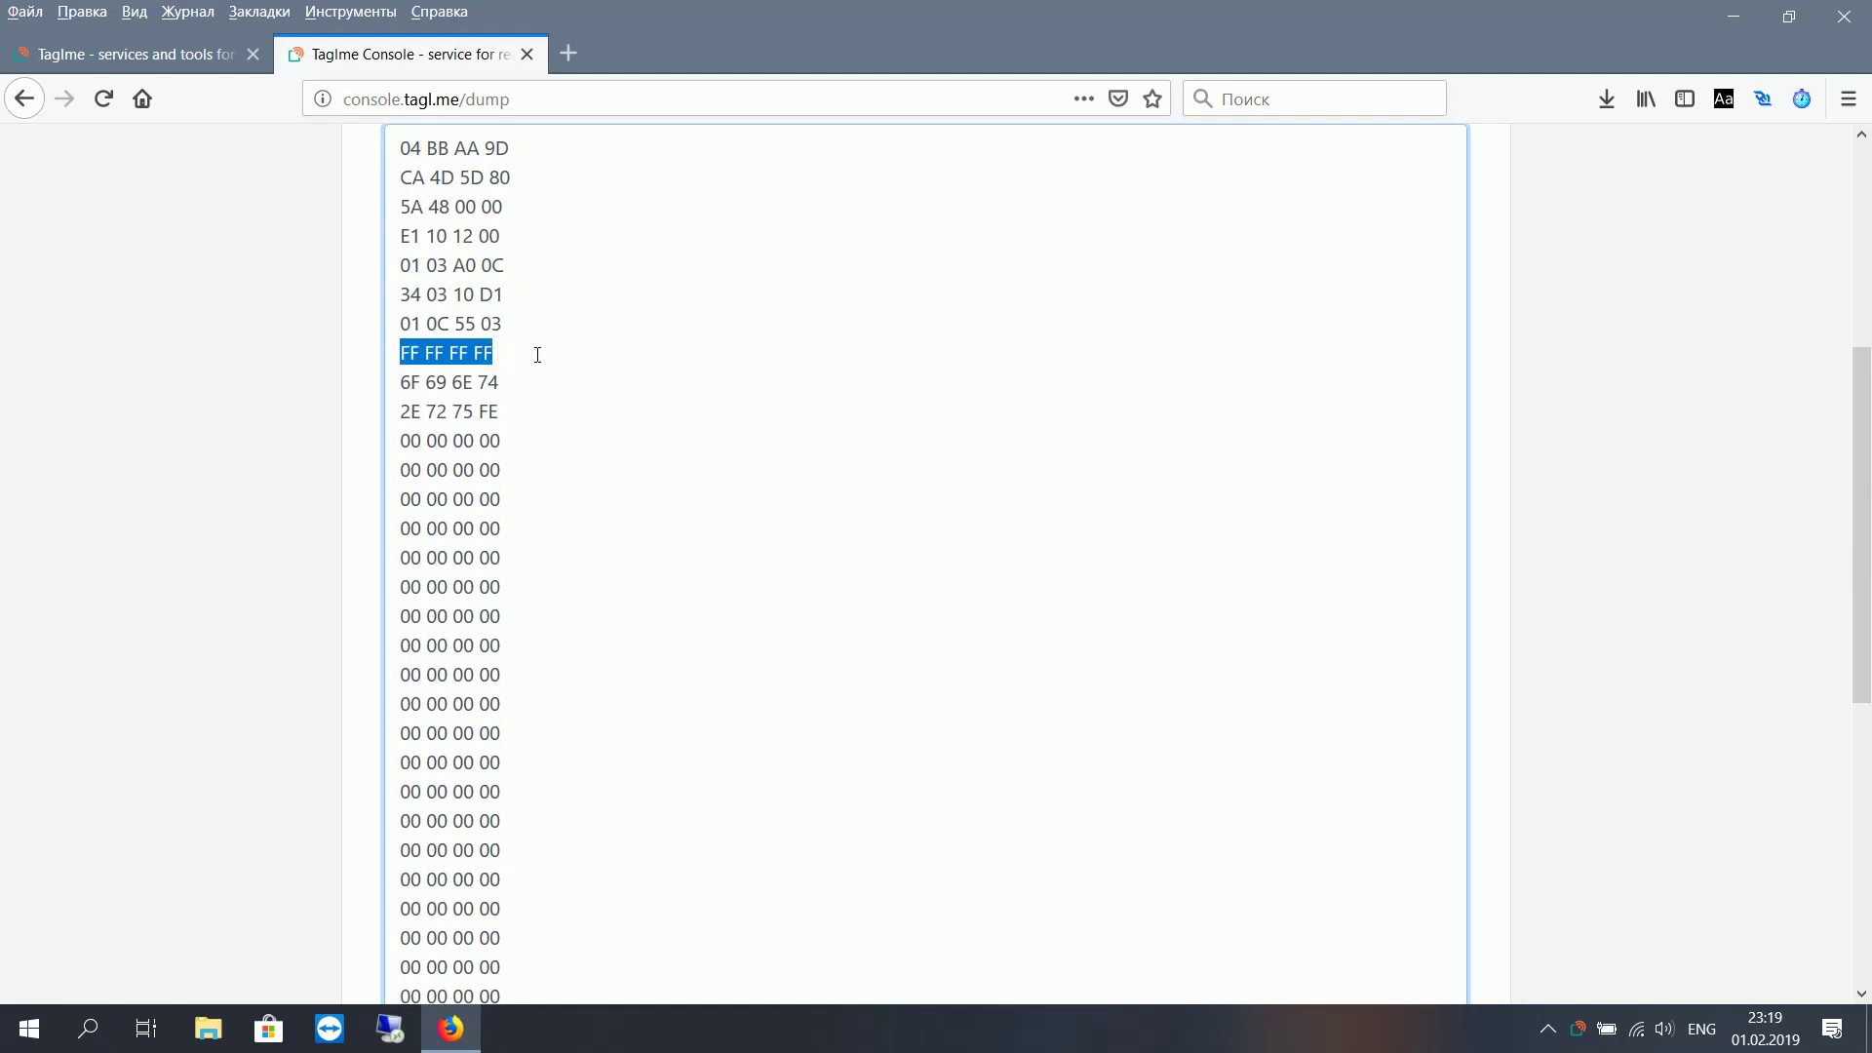
Step: Start saving the memory dump as results.txt and cancel the file download
scroll(556, 361, up, 5)
click(417, 548)
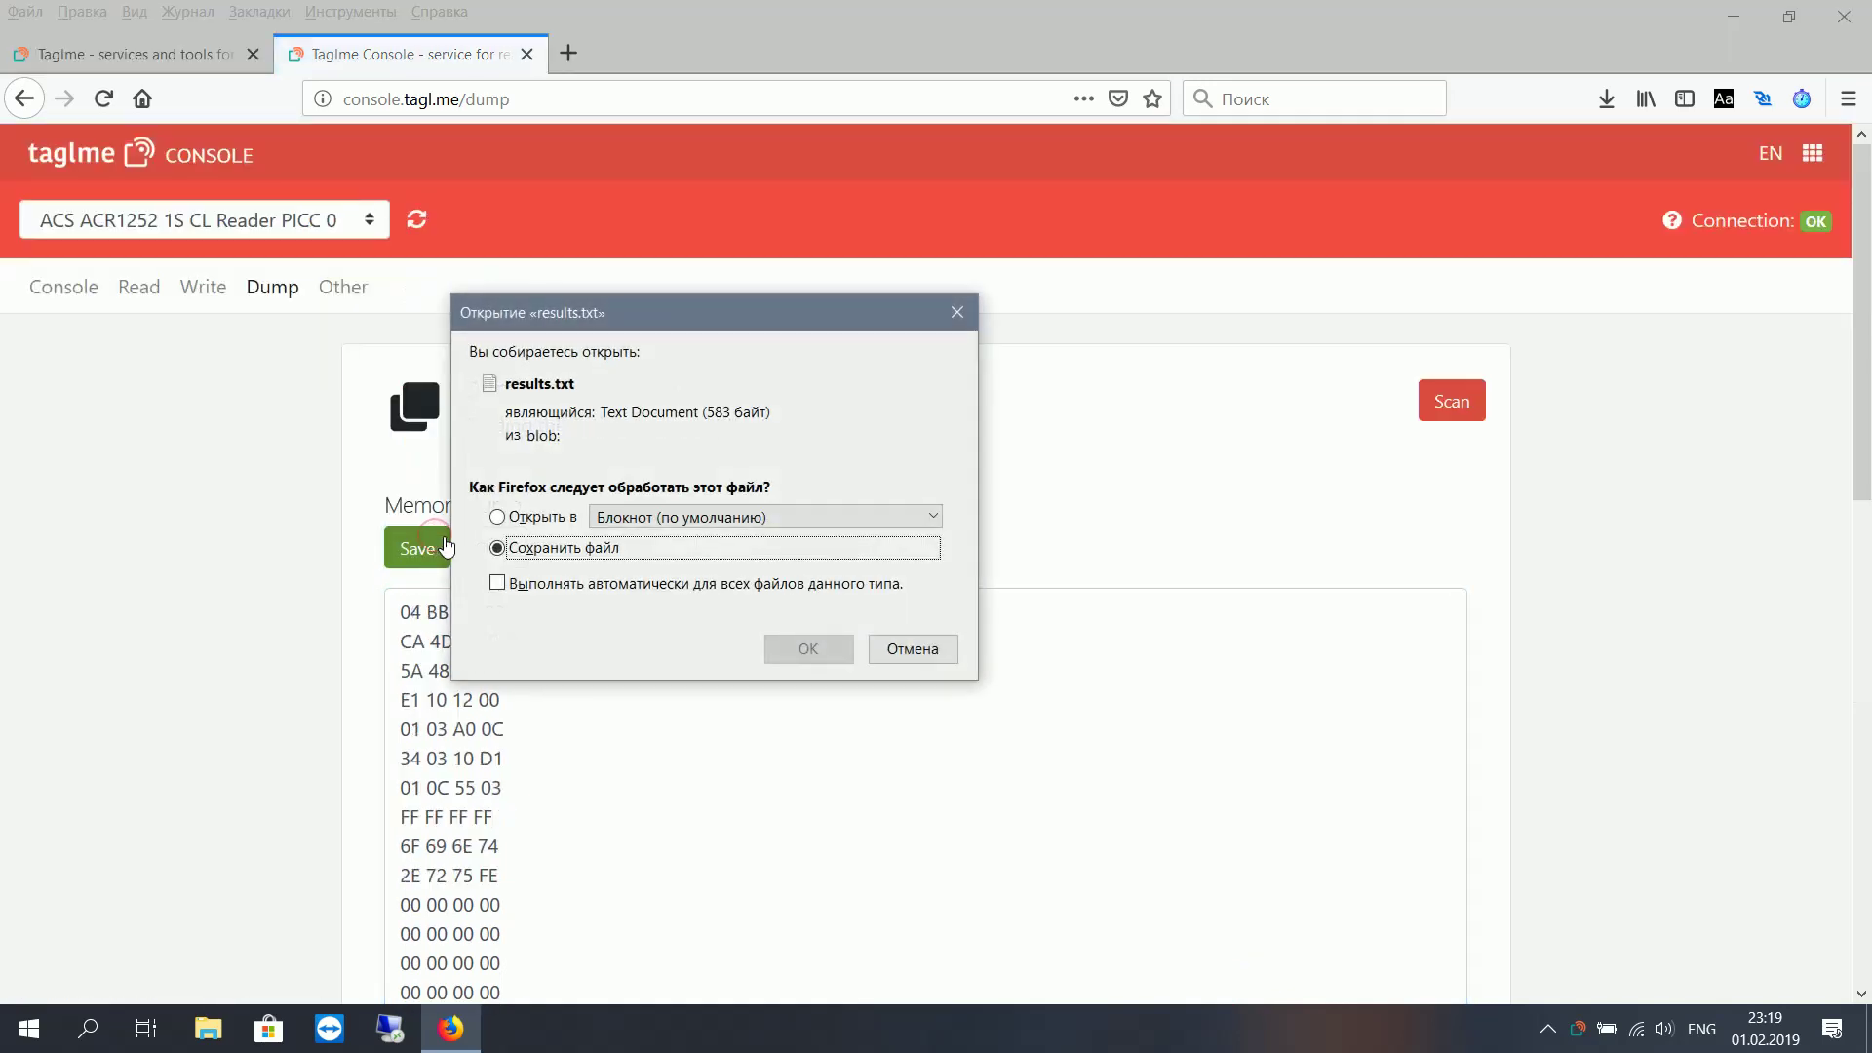
click(913, 648)
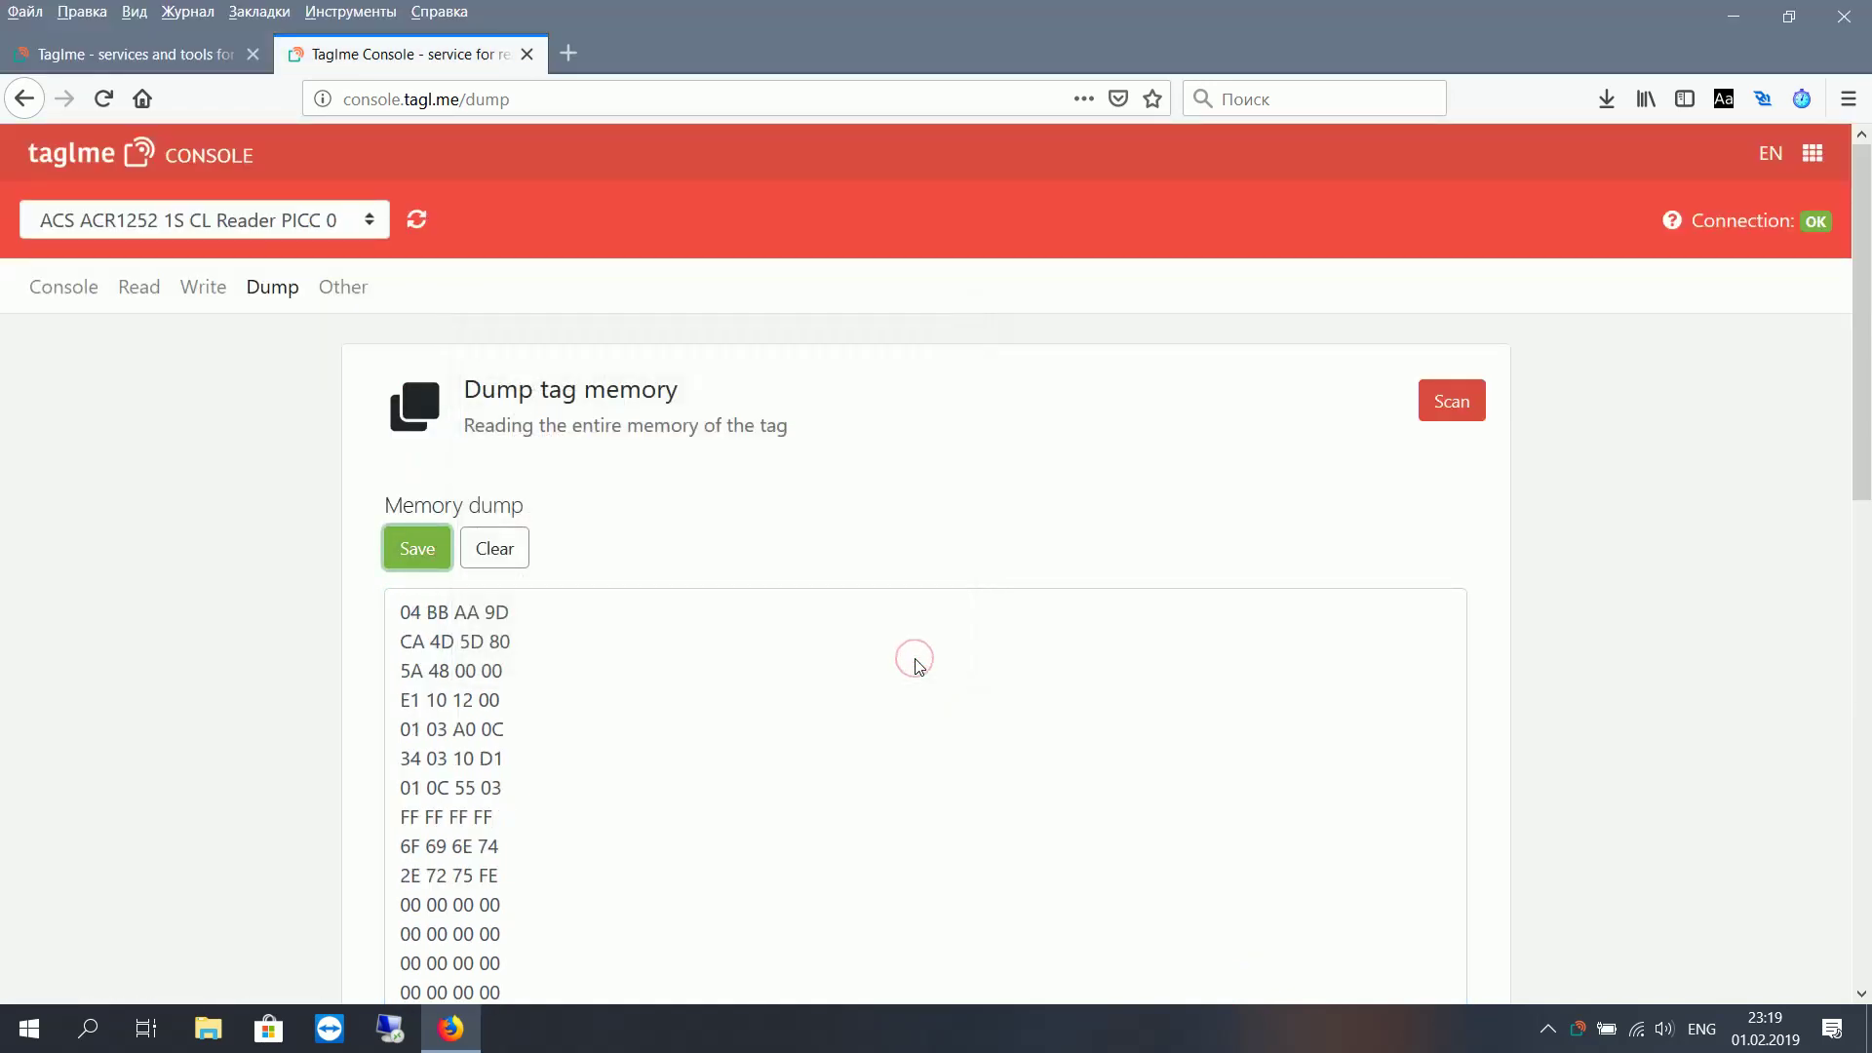
click(214, 294)
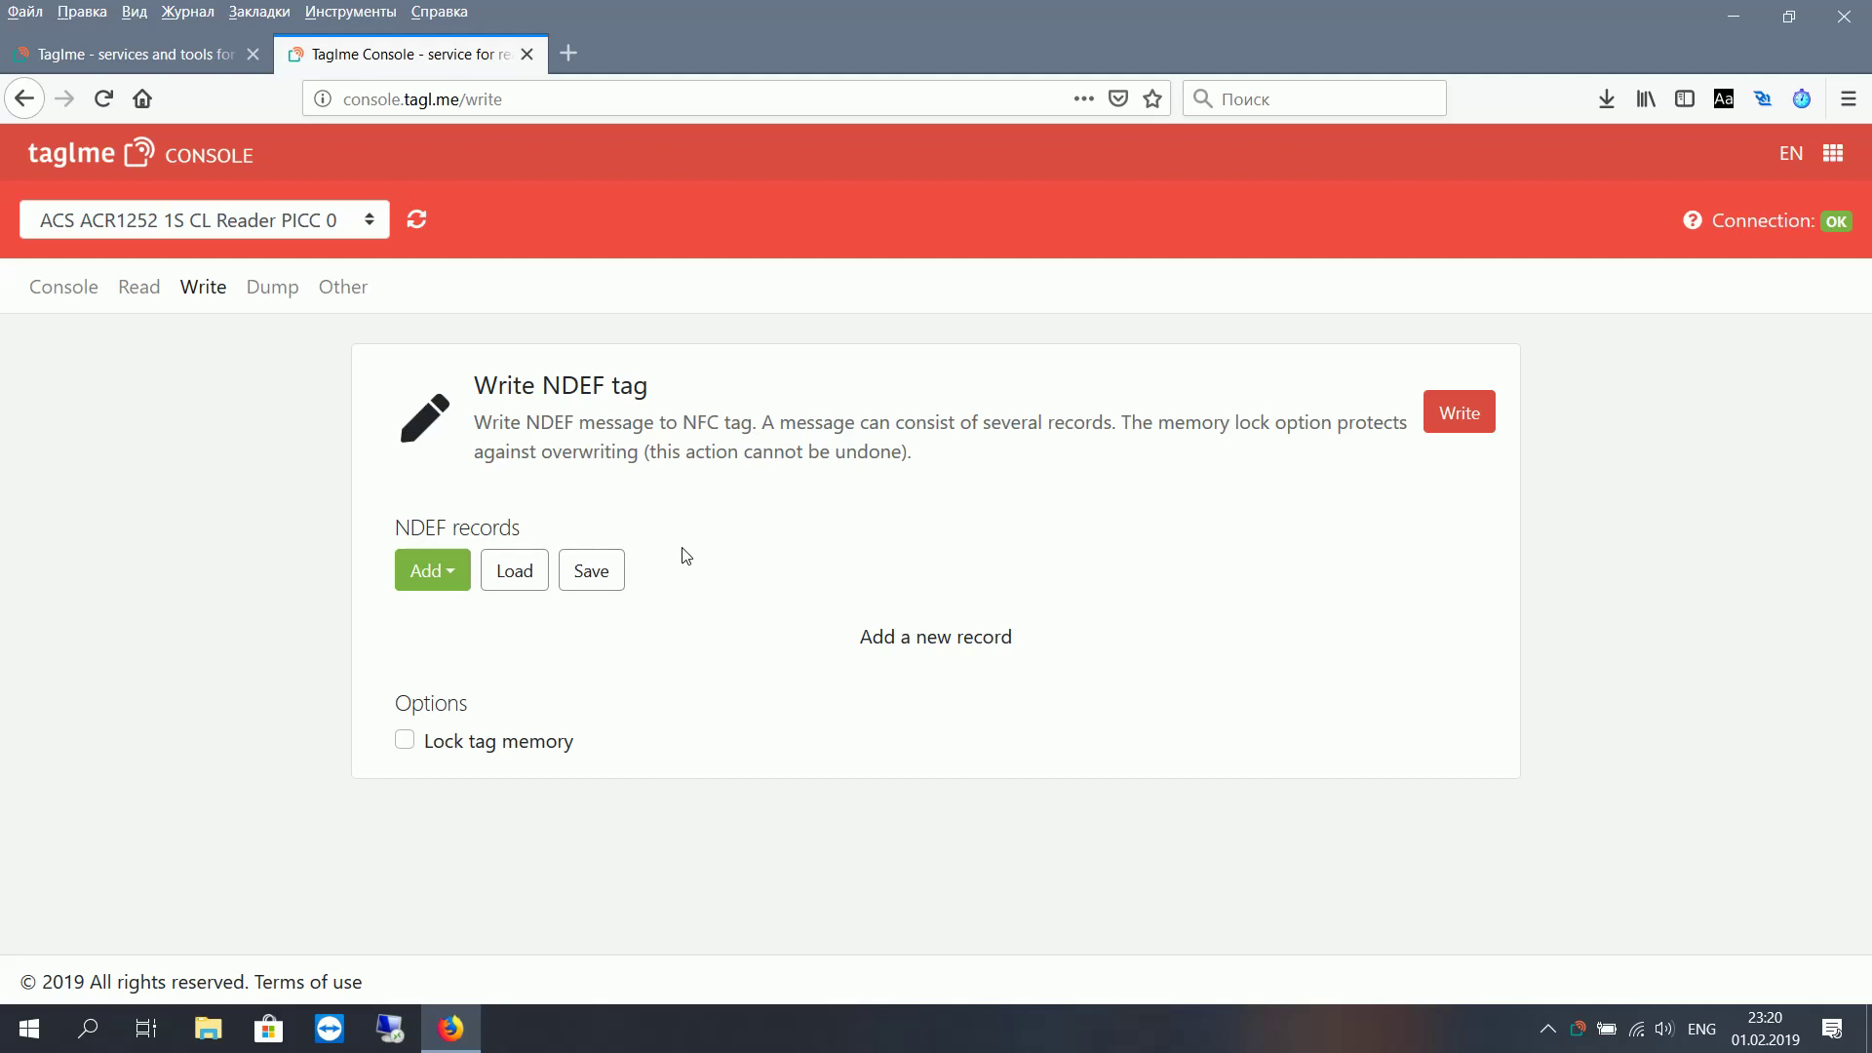
click(424, 585)
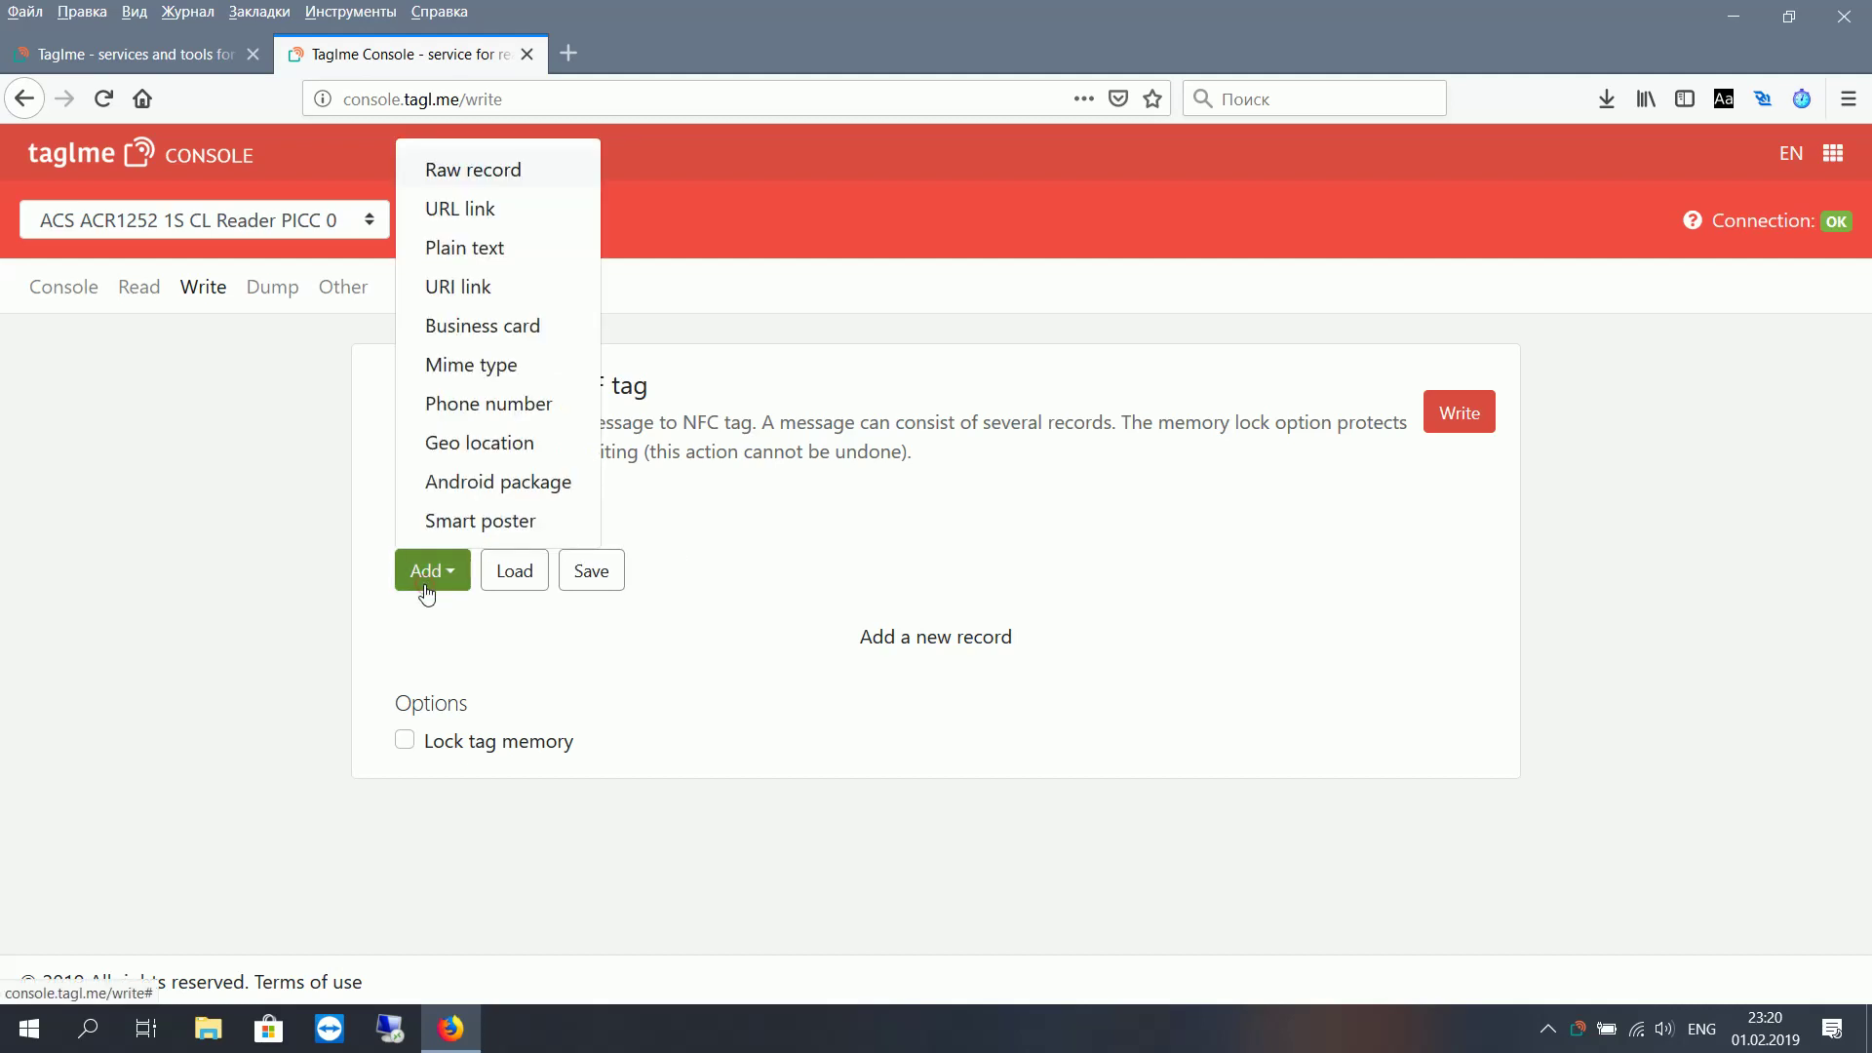
click(470, 215)
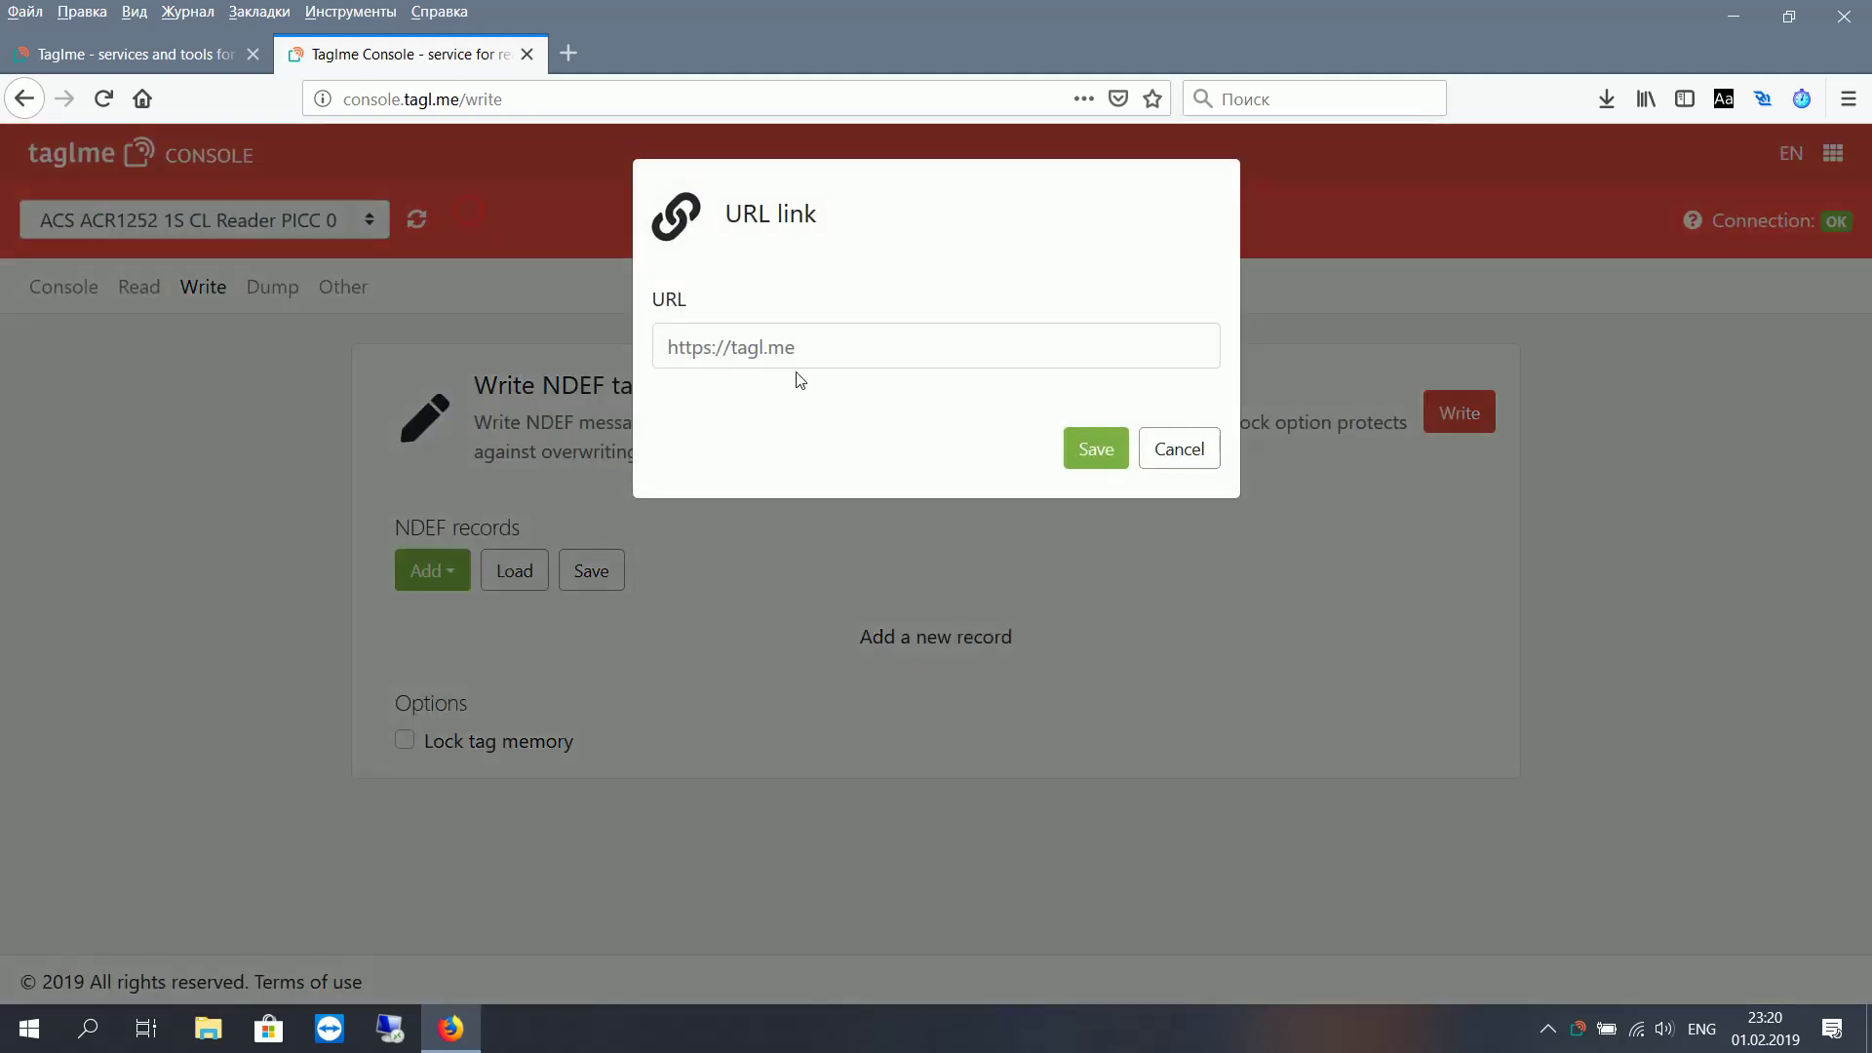
click(775, 346)
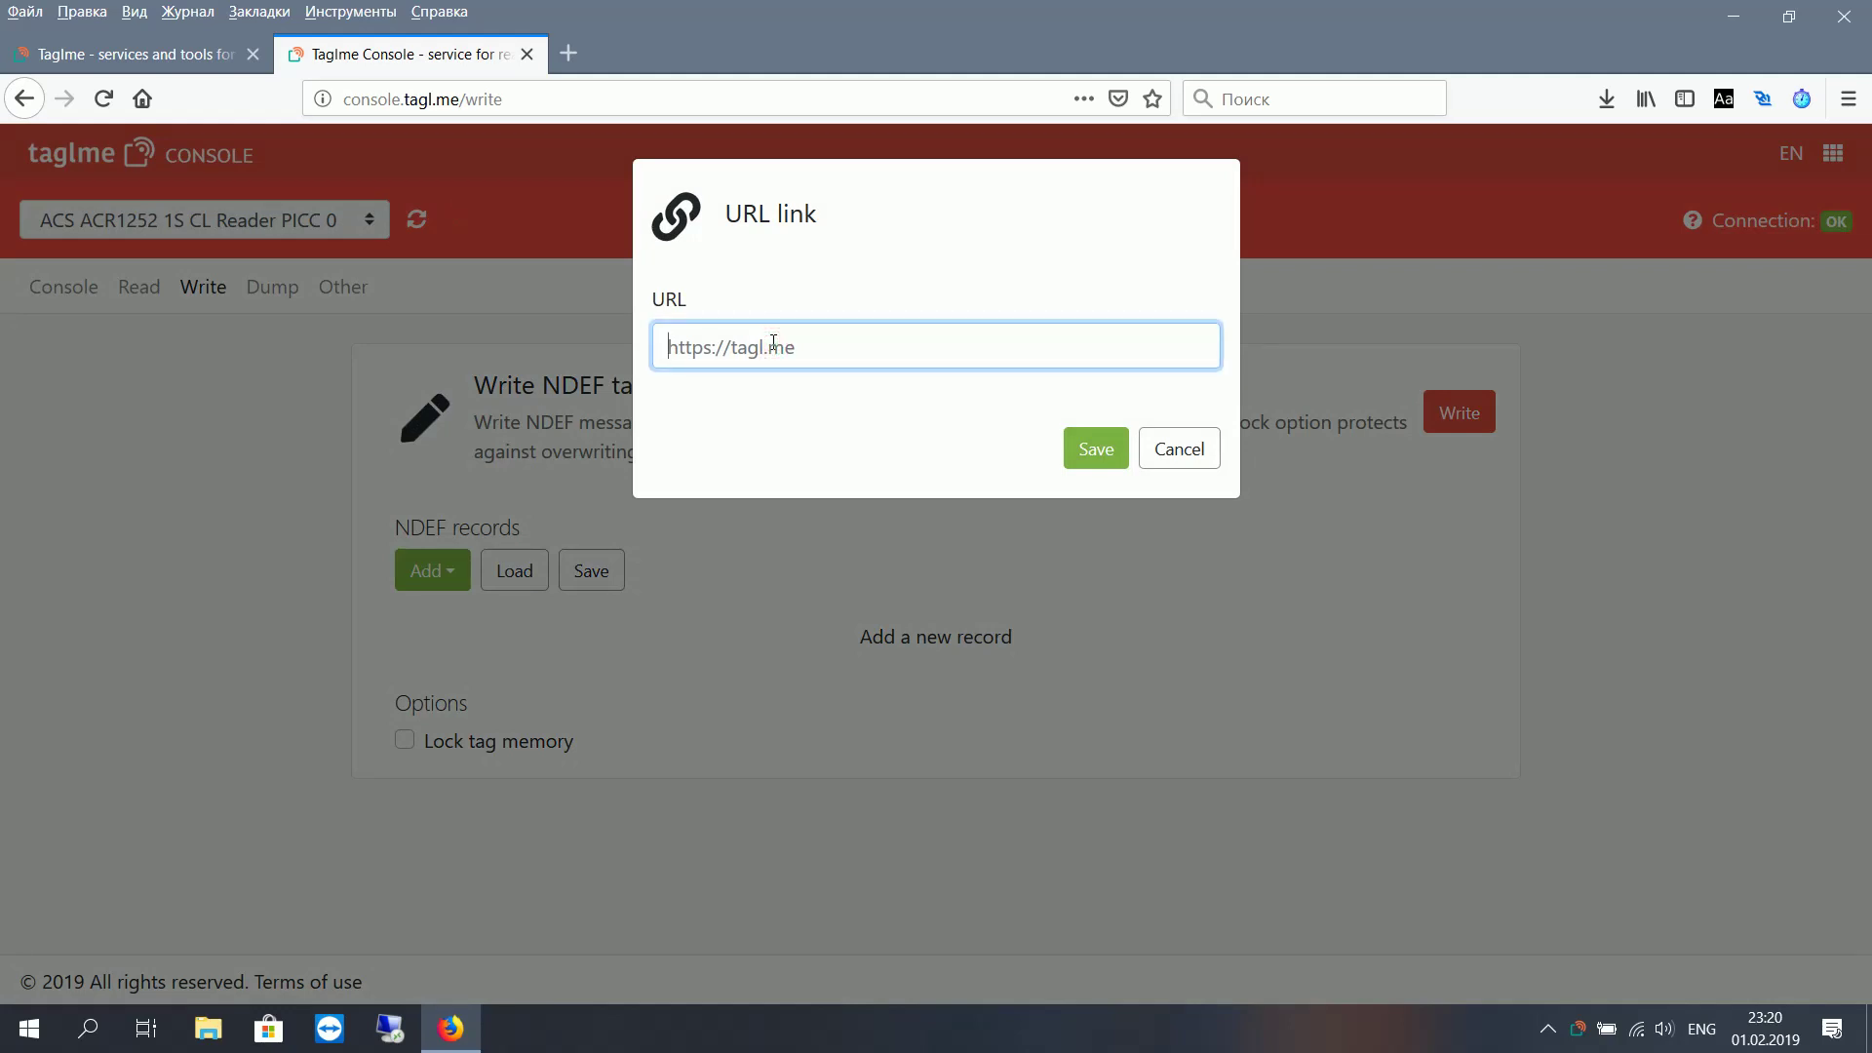
text(https://tagl.me)
click(1100, 451)
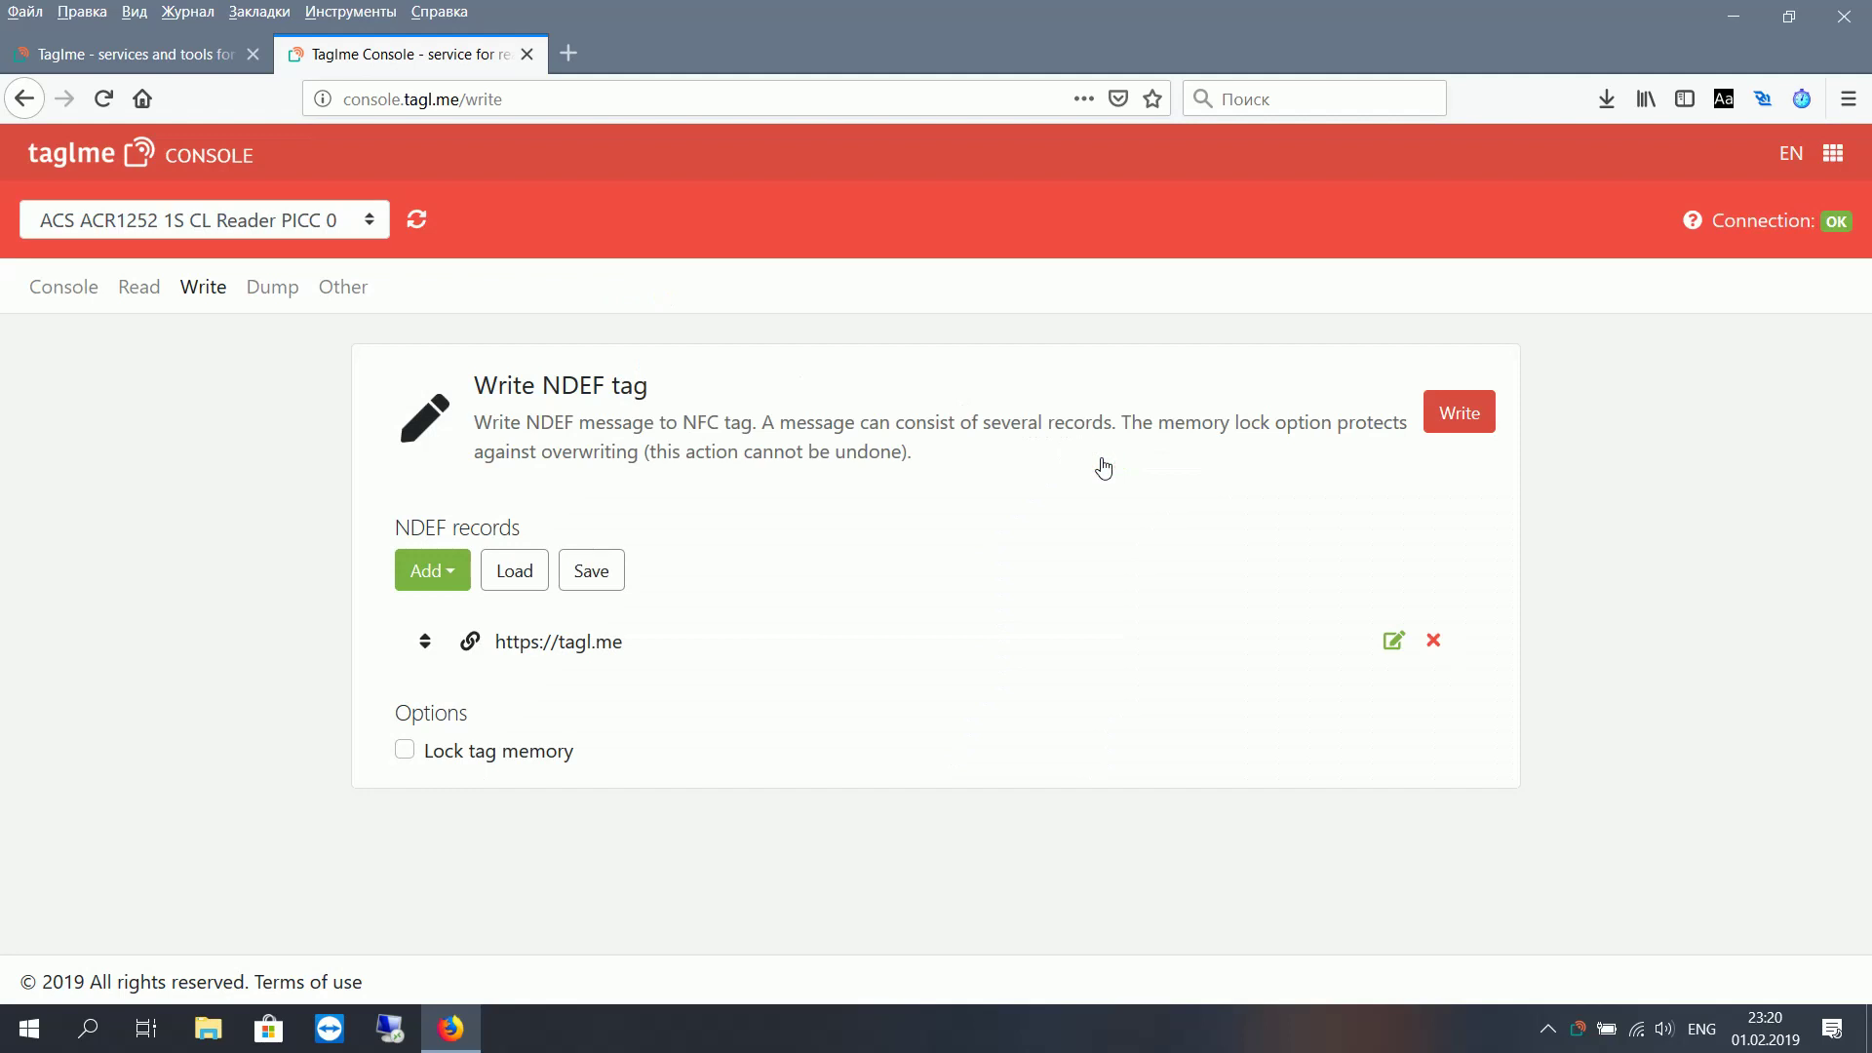
Step: Write the NDEF message to the tag with the memory lock option off, and close the write job
click(408, 753)
click(406, 756)
click(1447, 415)
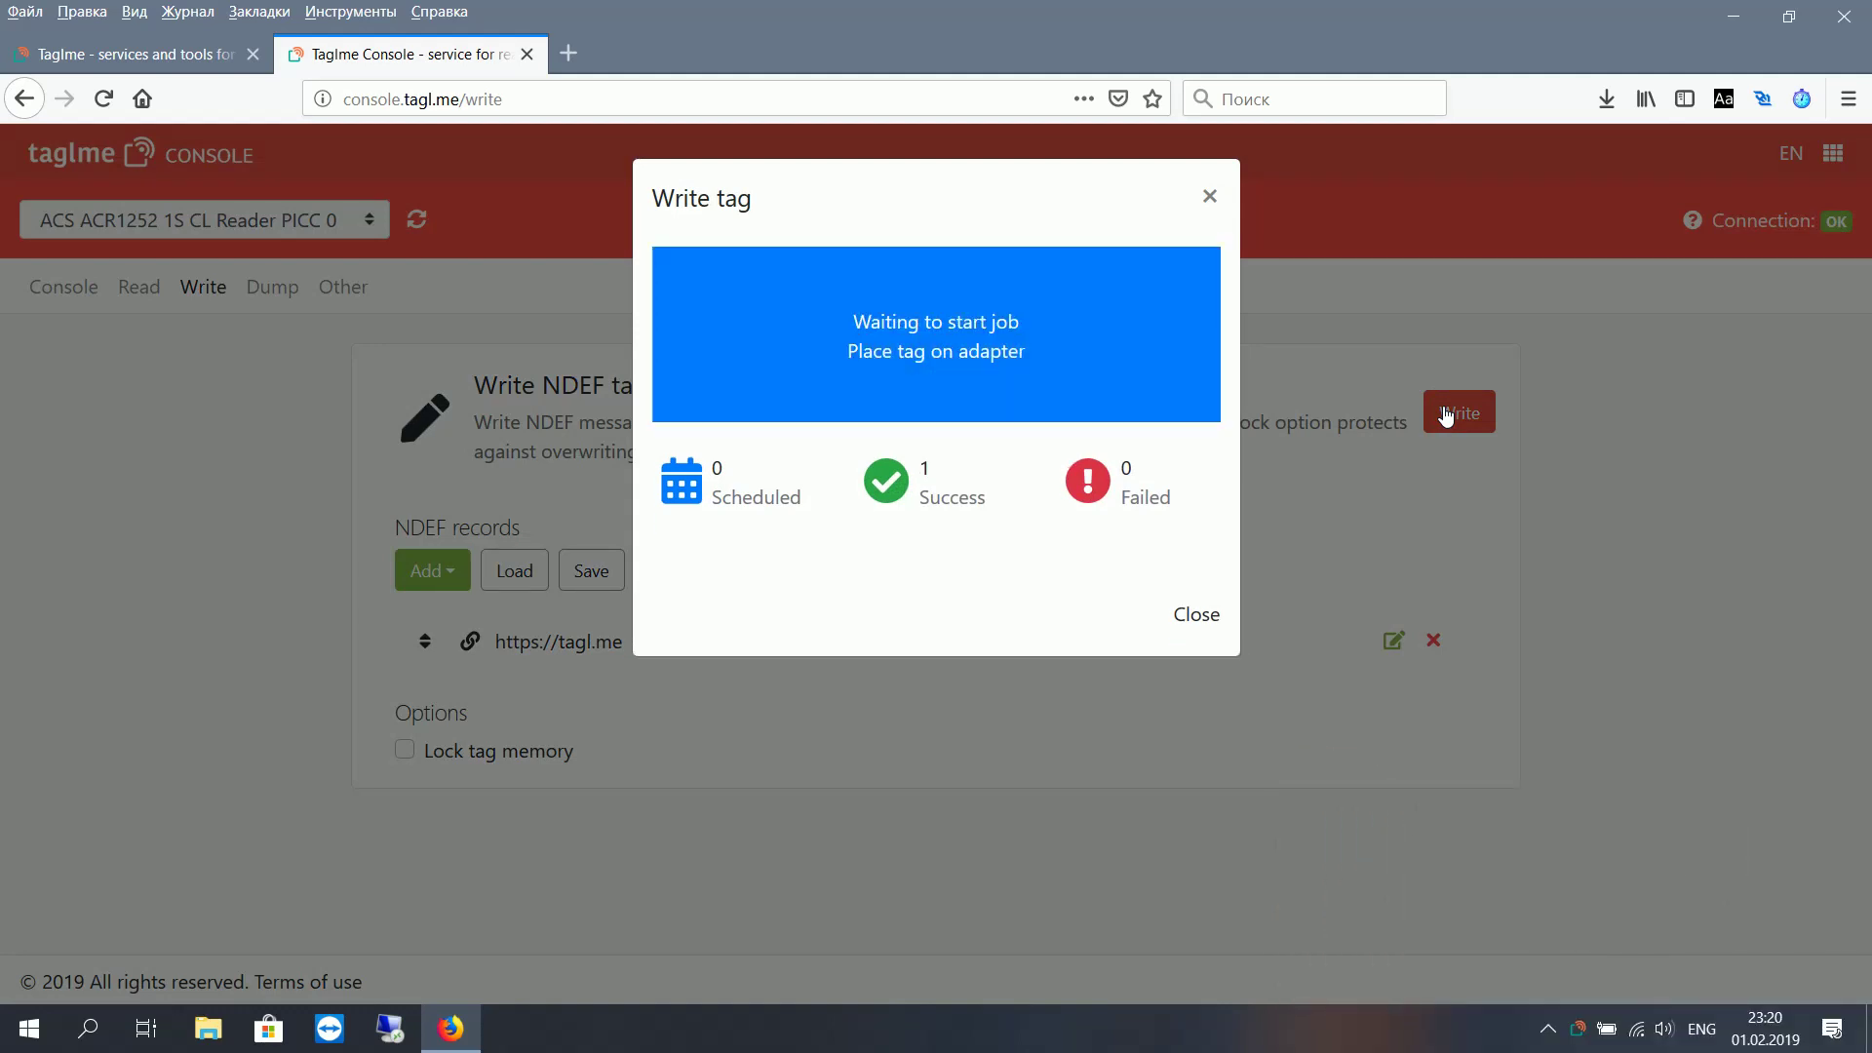
click(1205, 616)
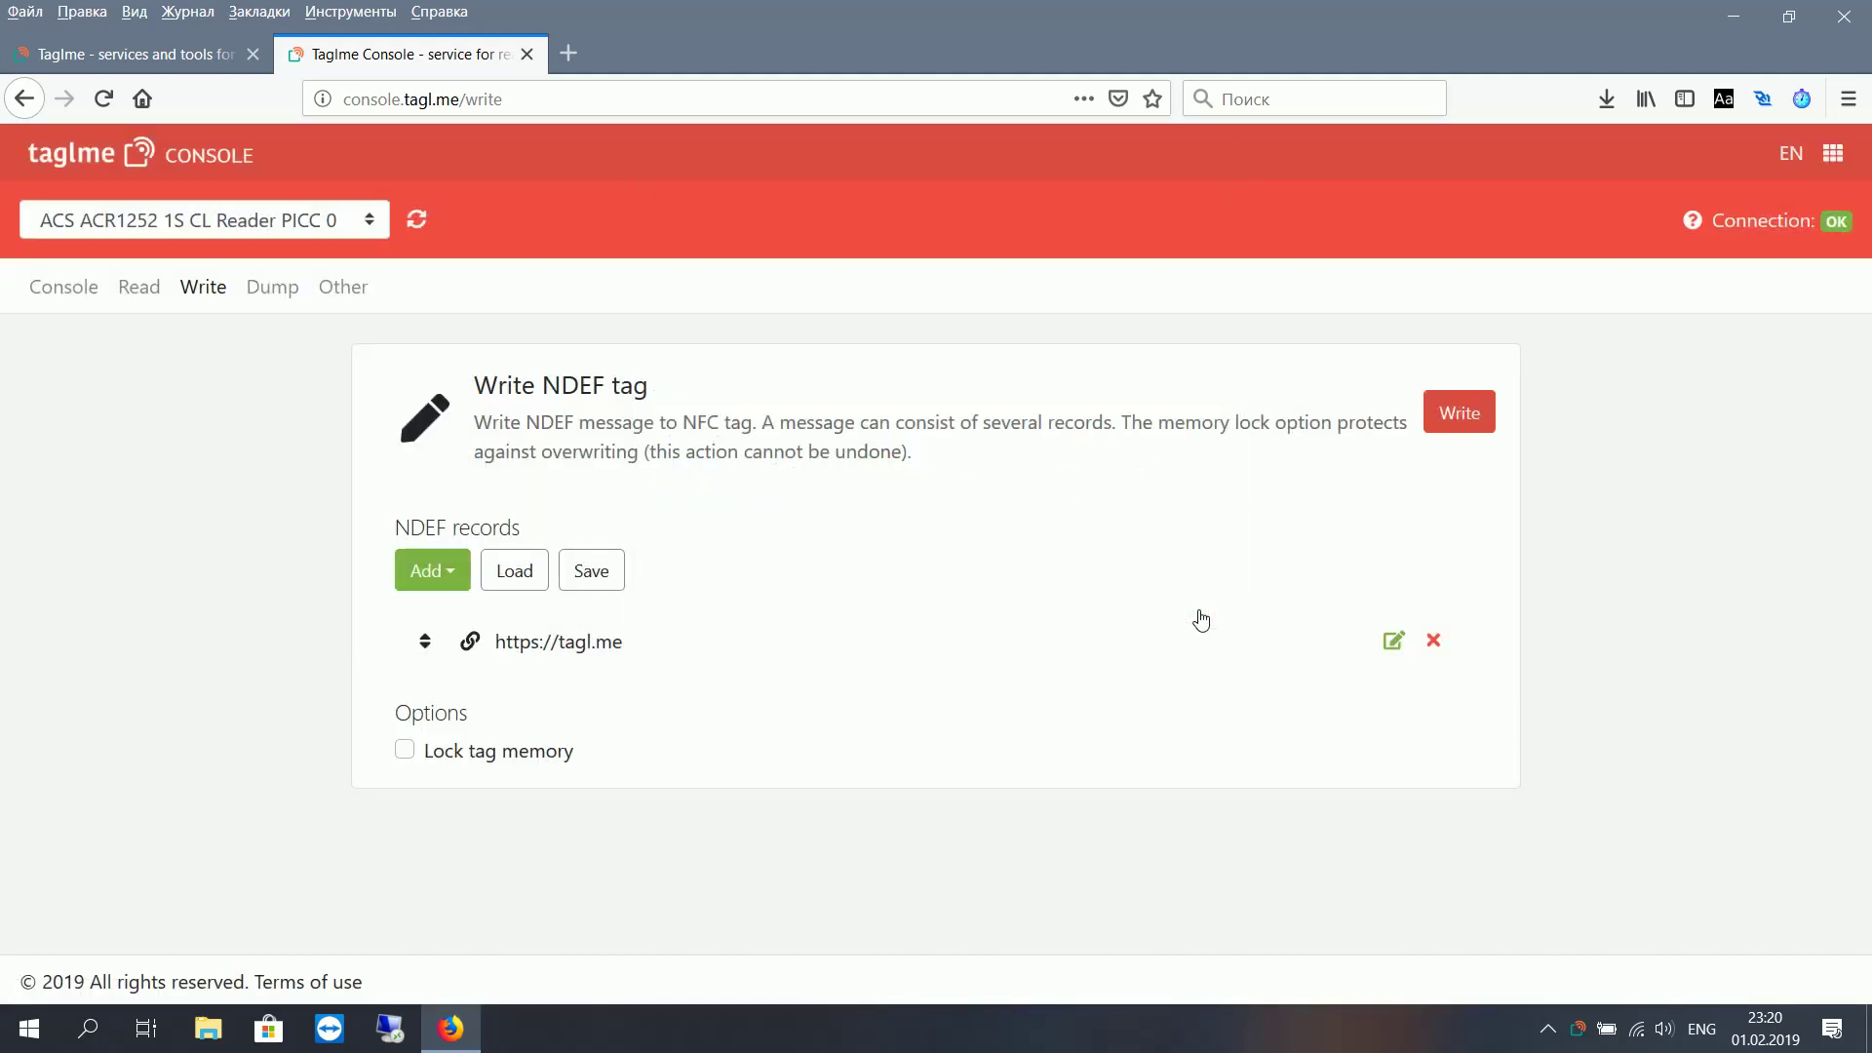
Step: Read the tag's NDEF message and information, and check its UID and model
click(142, 298)
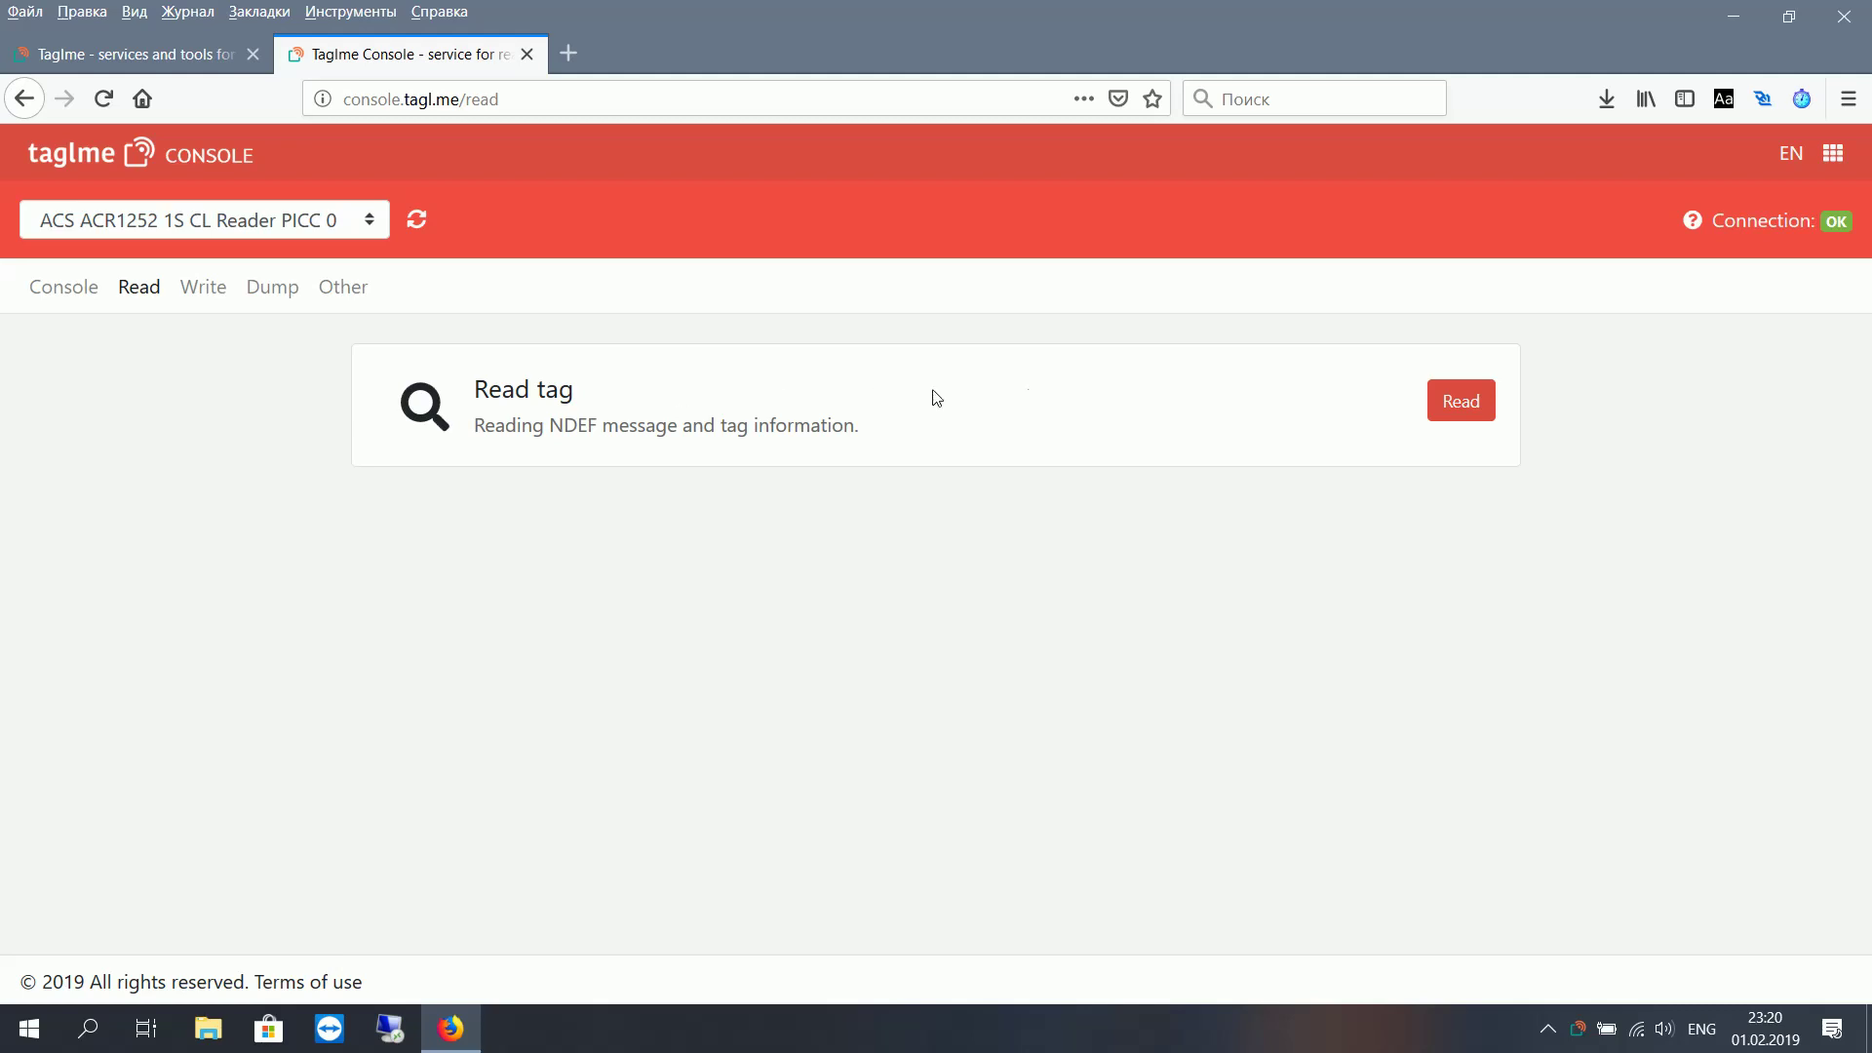
click(1456, 412)
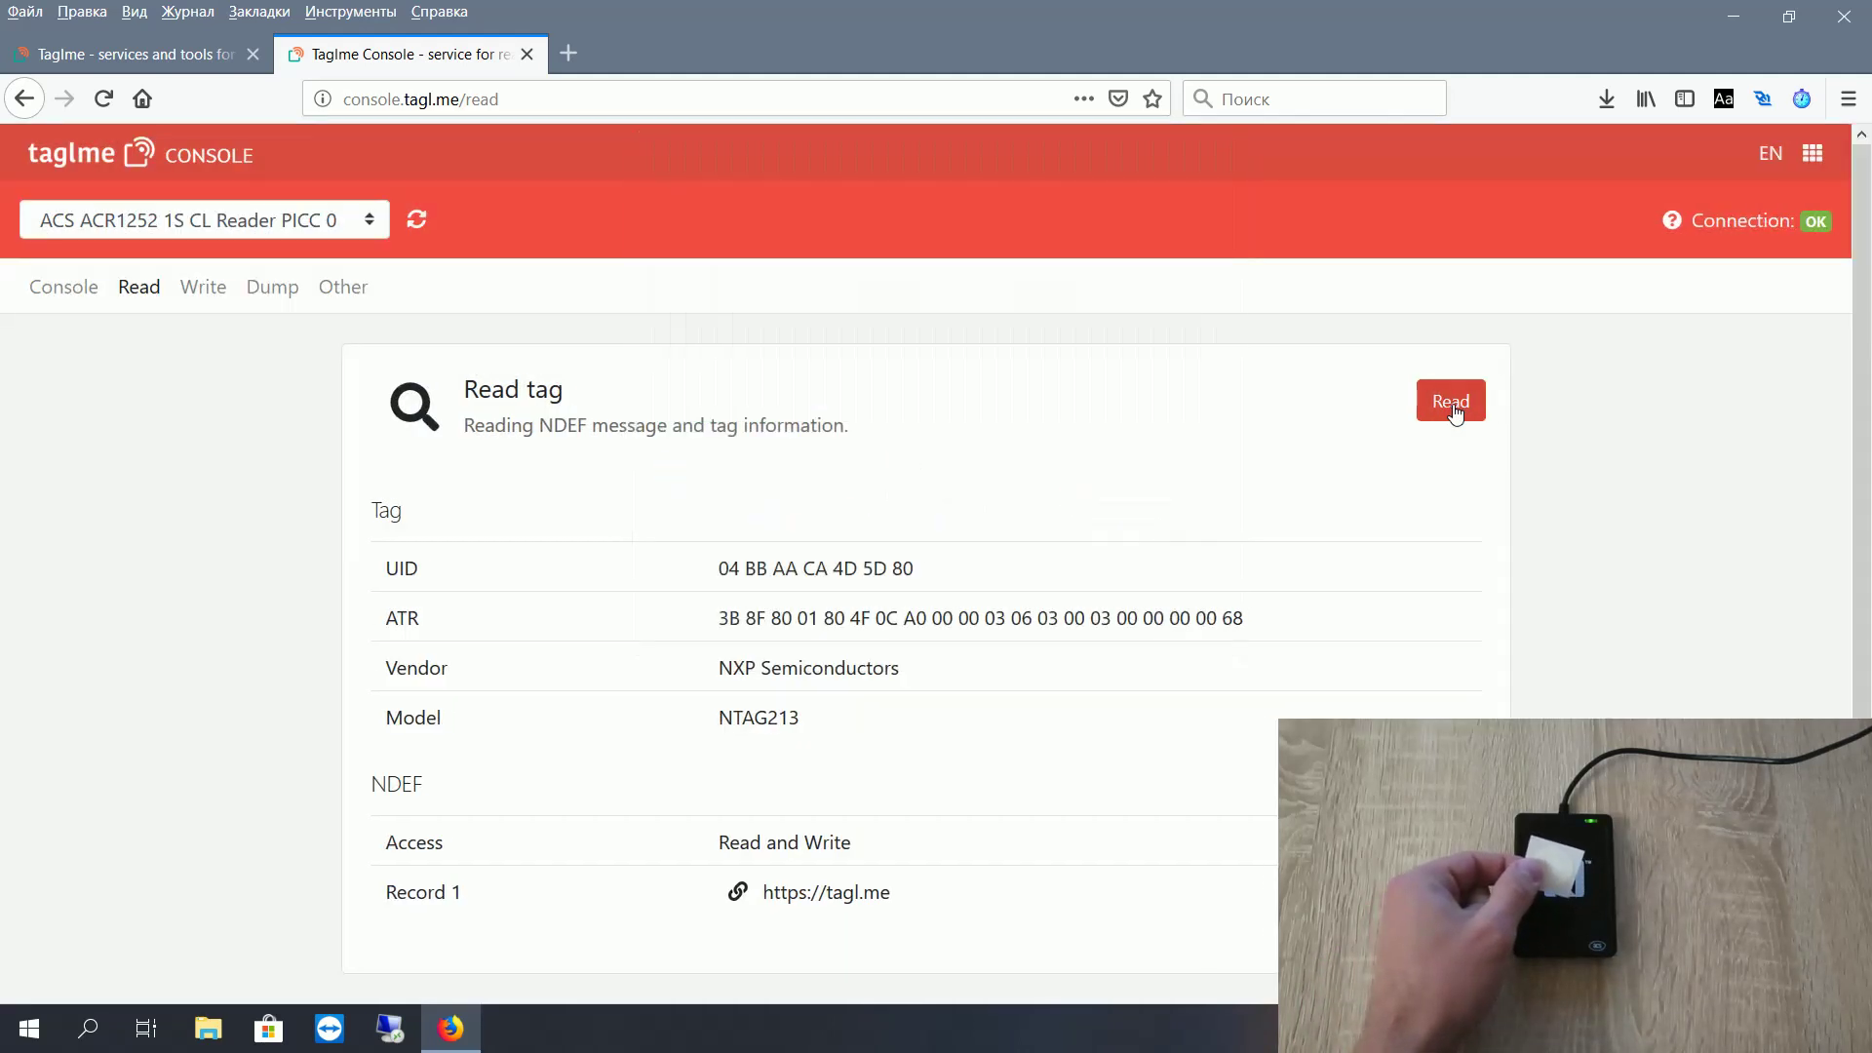
scroll(1209, 421, down, 1)
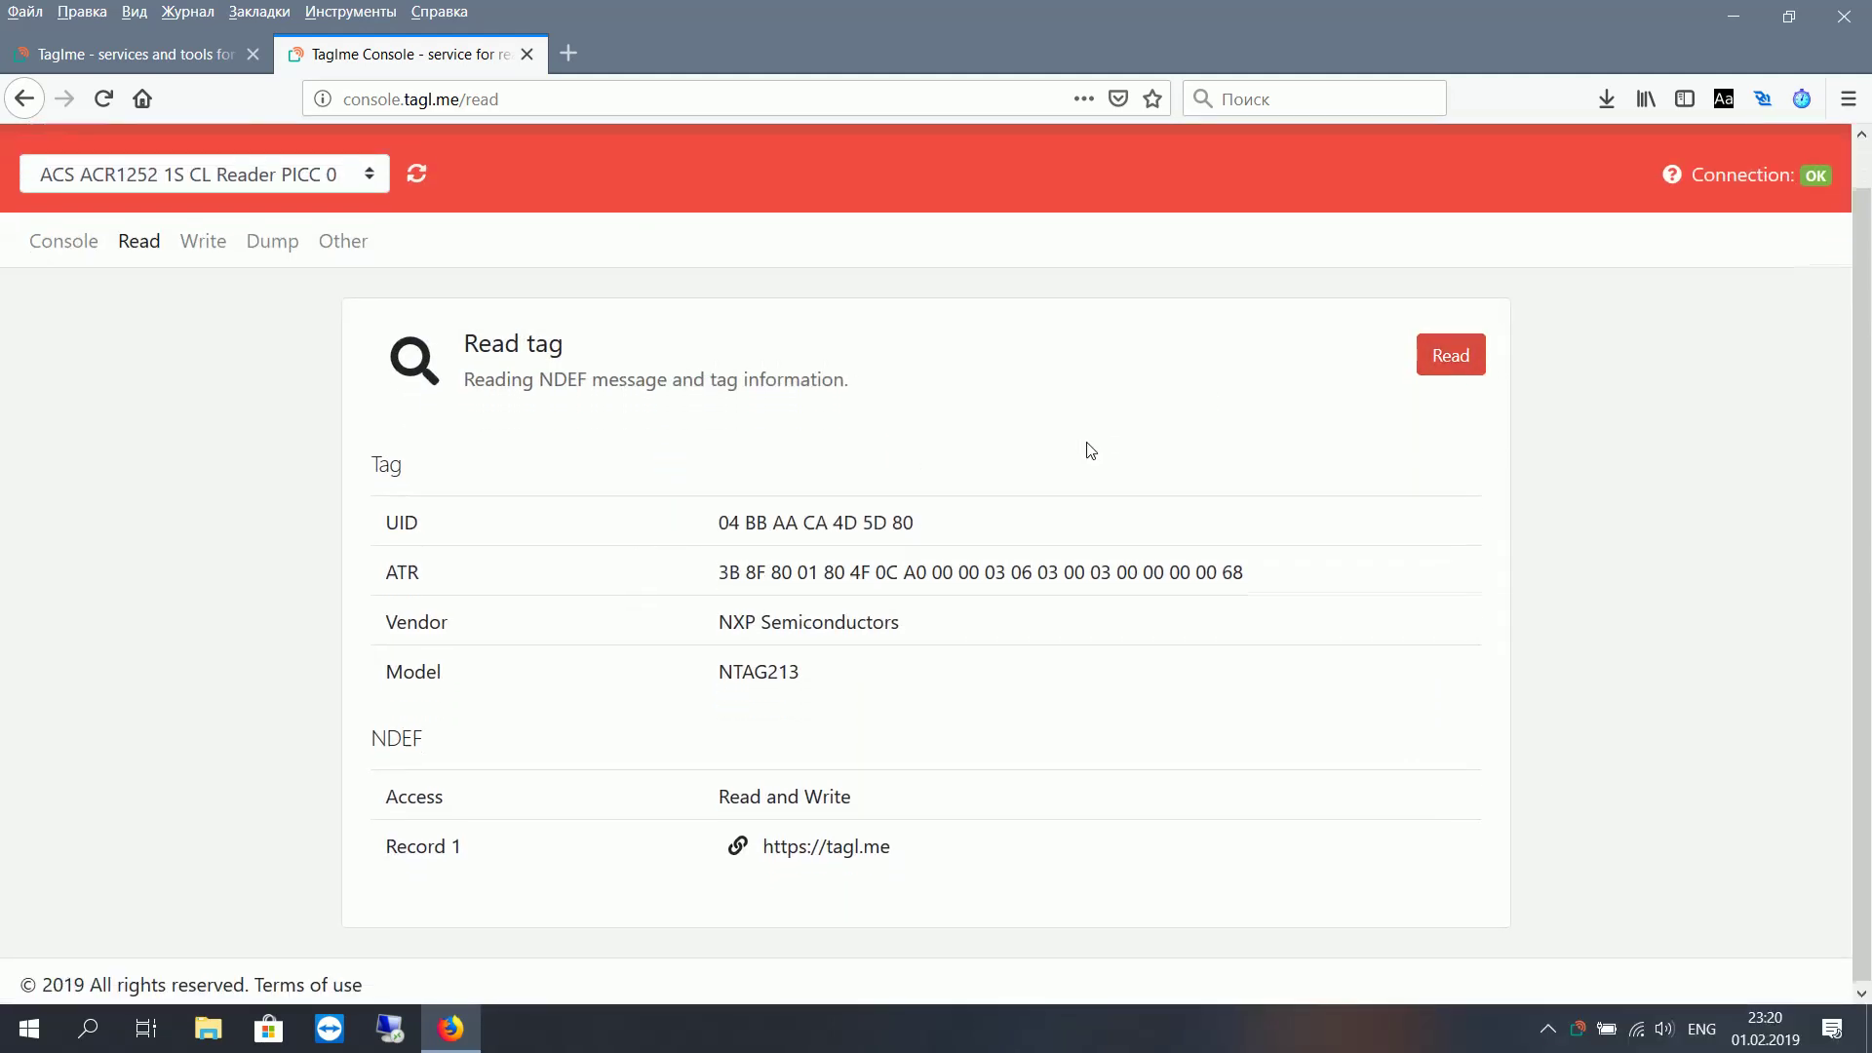
drag(929, 519, 712, 525)
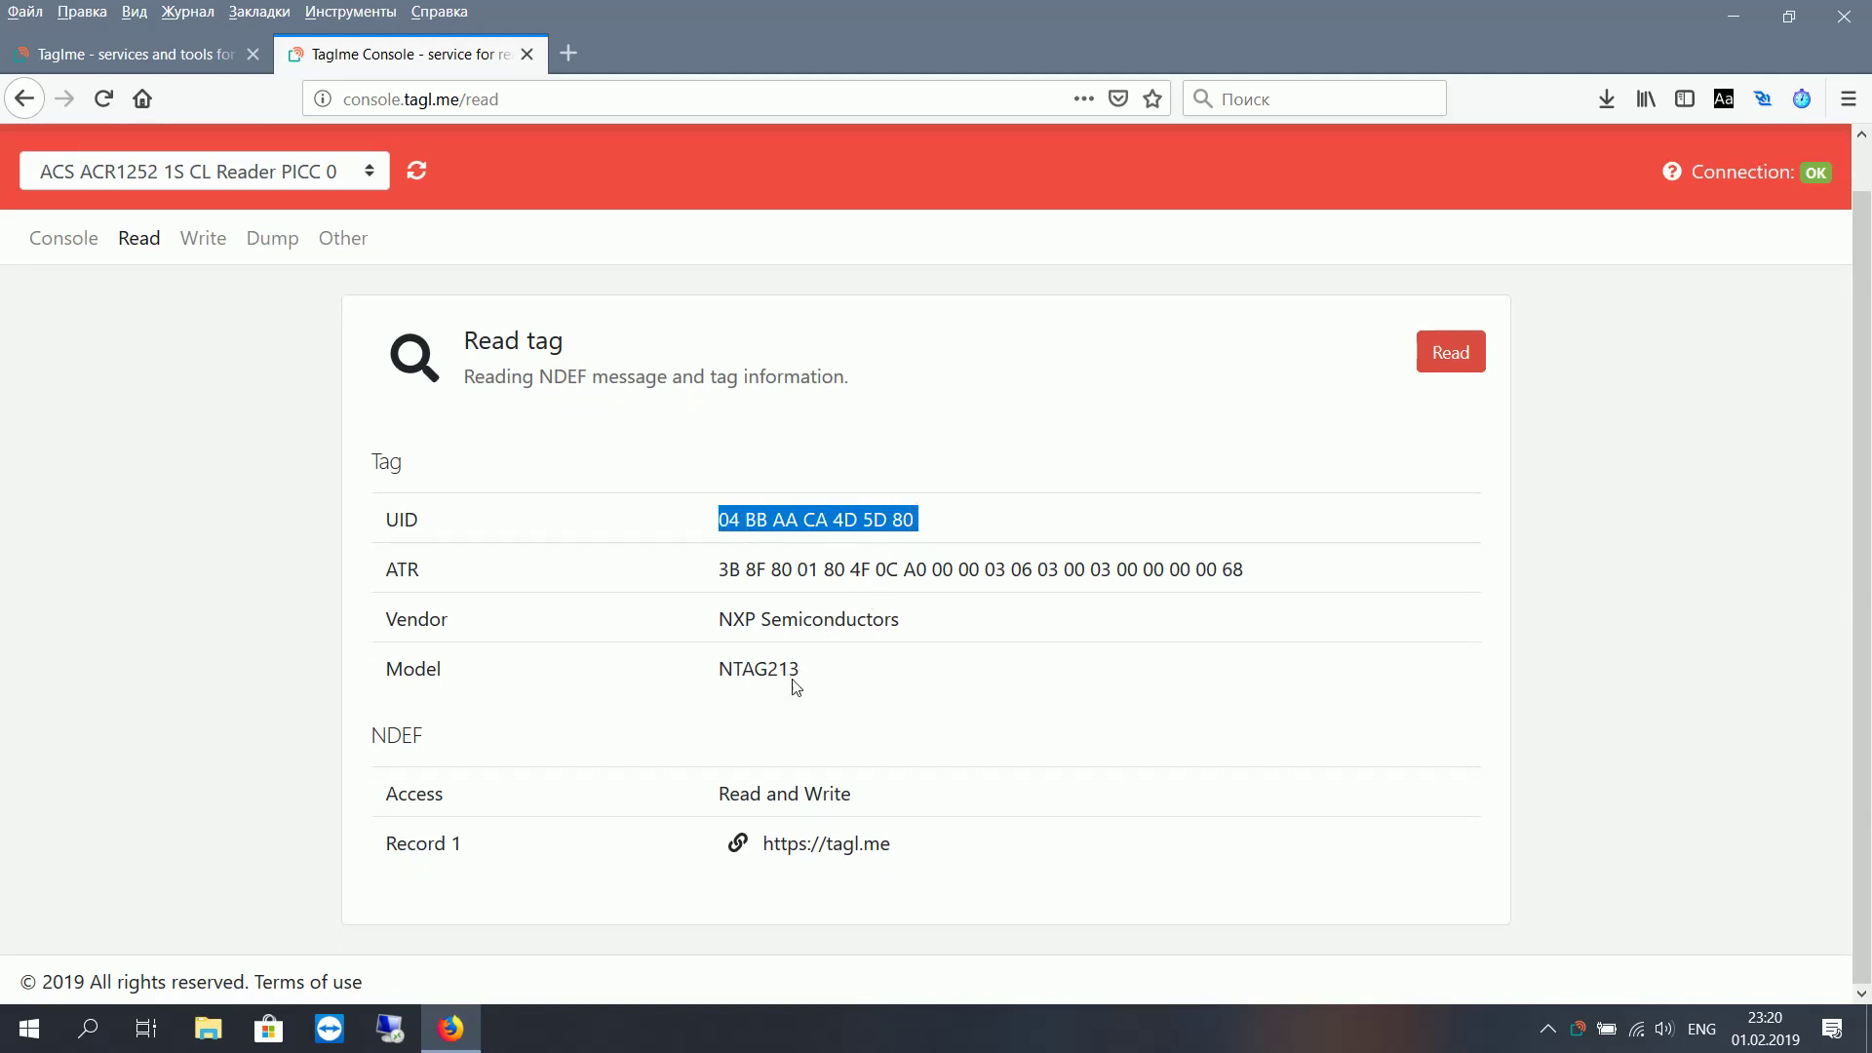
drag(804, 669, 712, 669)
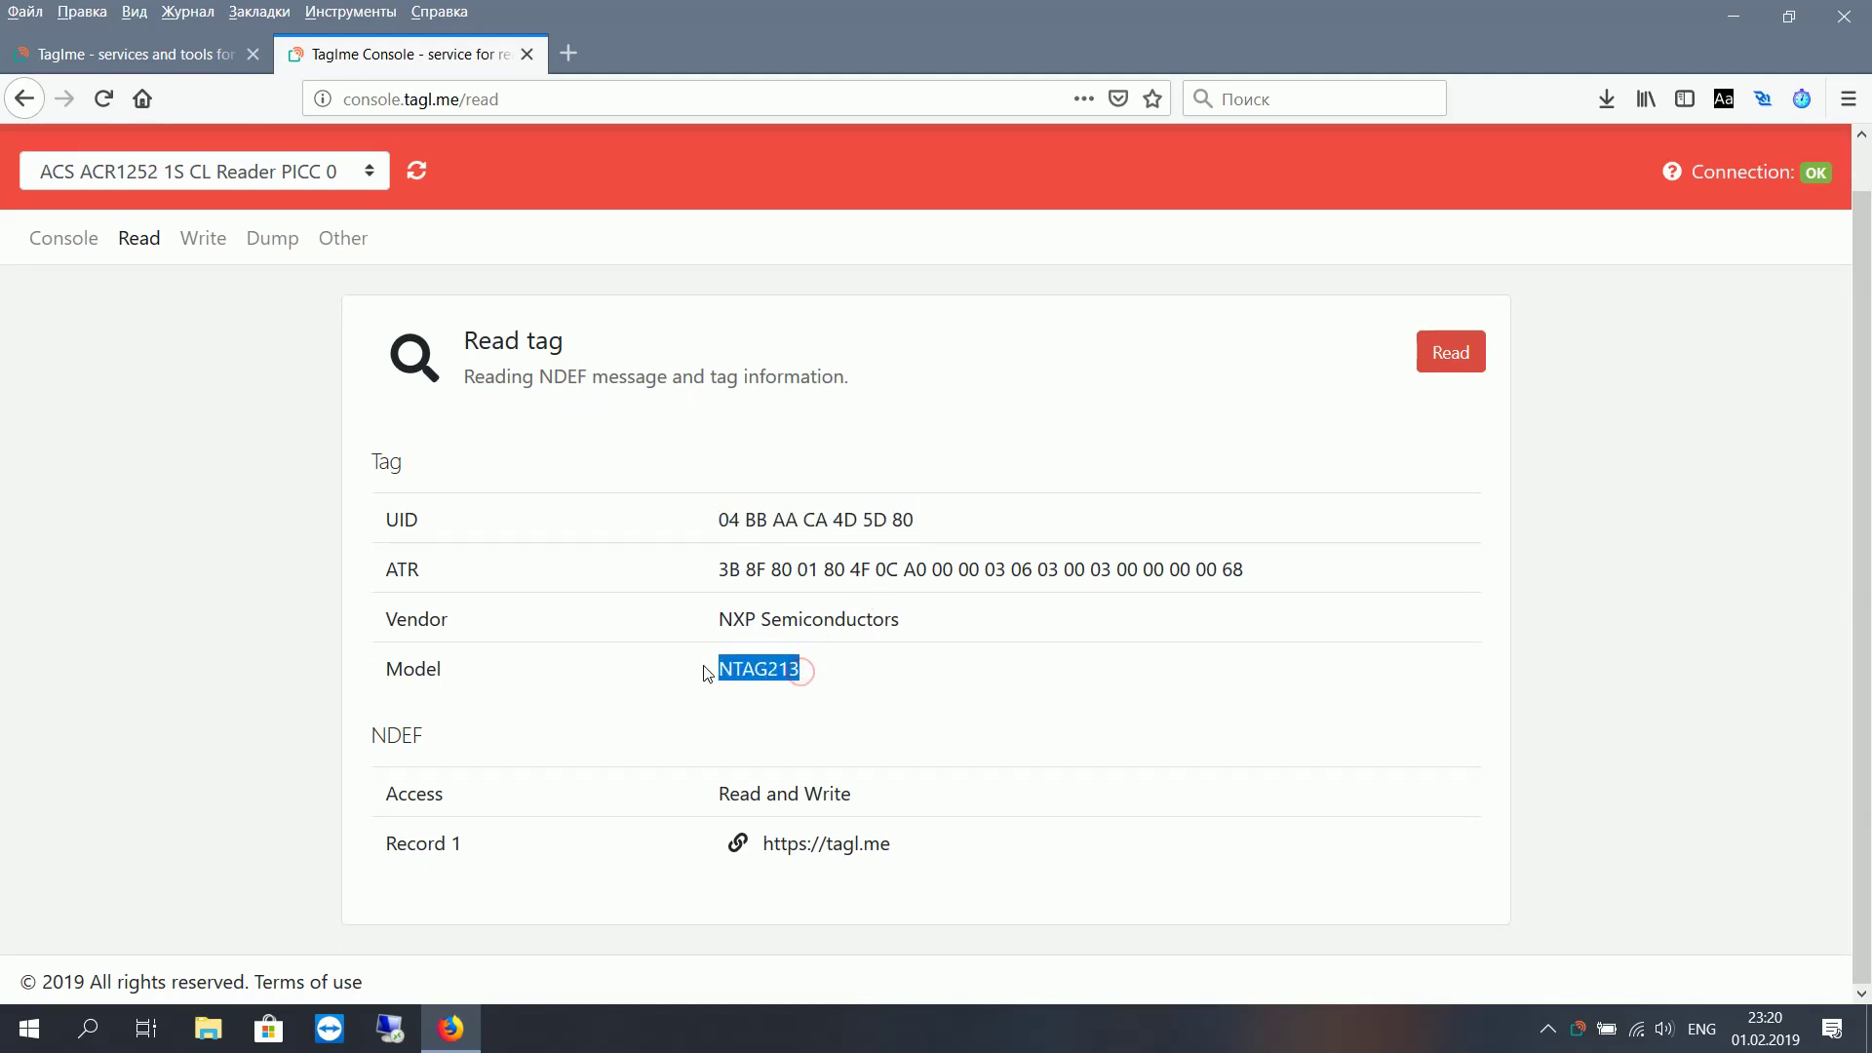
Step: View the details of the URL link in Record 1 and close them
click(902, 804)
click(829, 848)
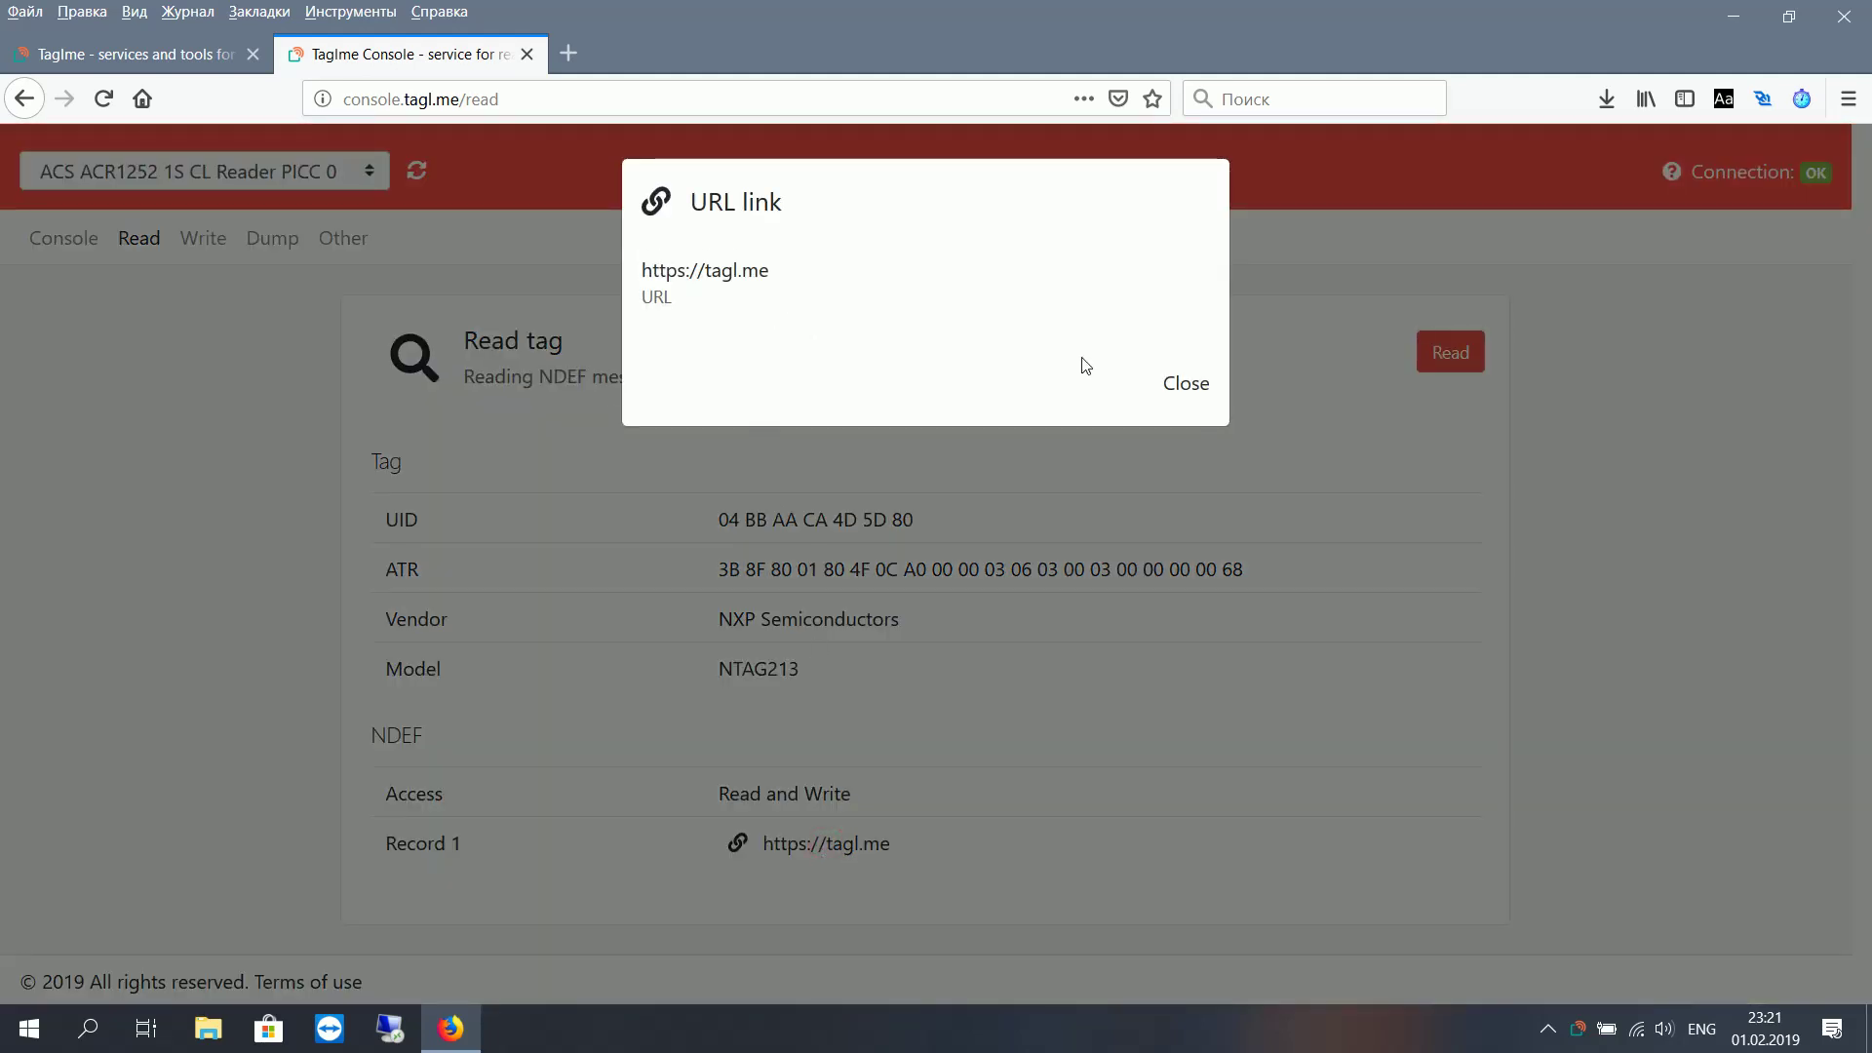
click(1183, 383)
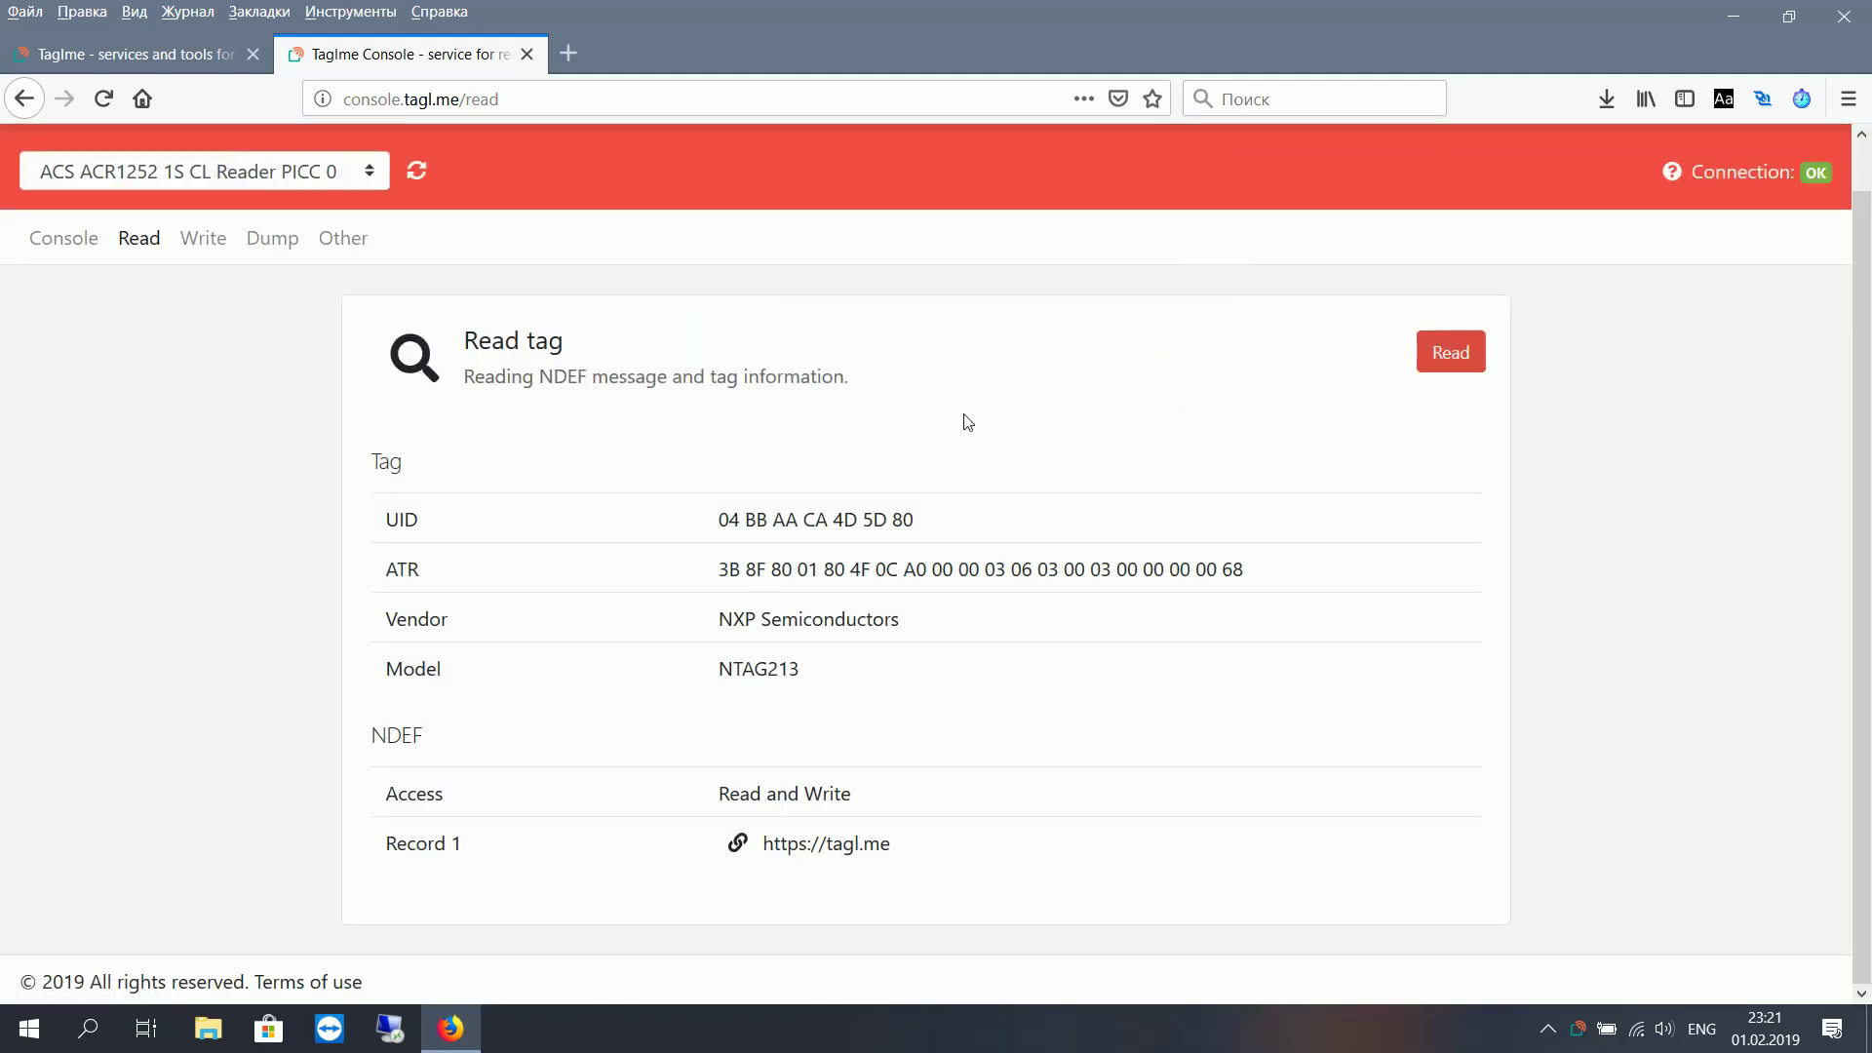
Step: Start the lock tag memory job and the format tag job in turn, cancelling each without placing a tag
click(342, 238)
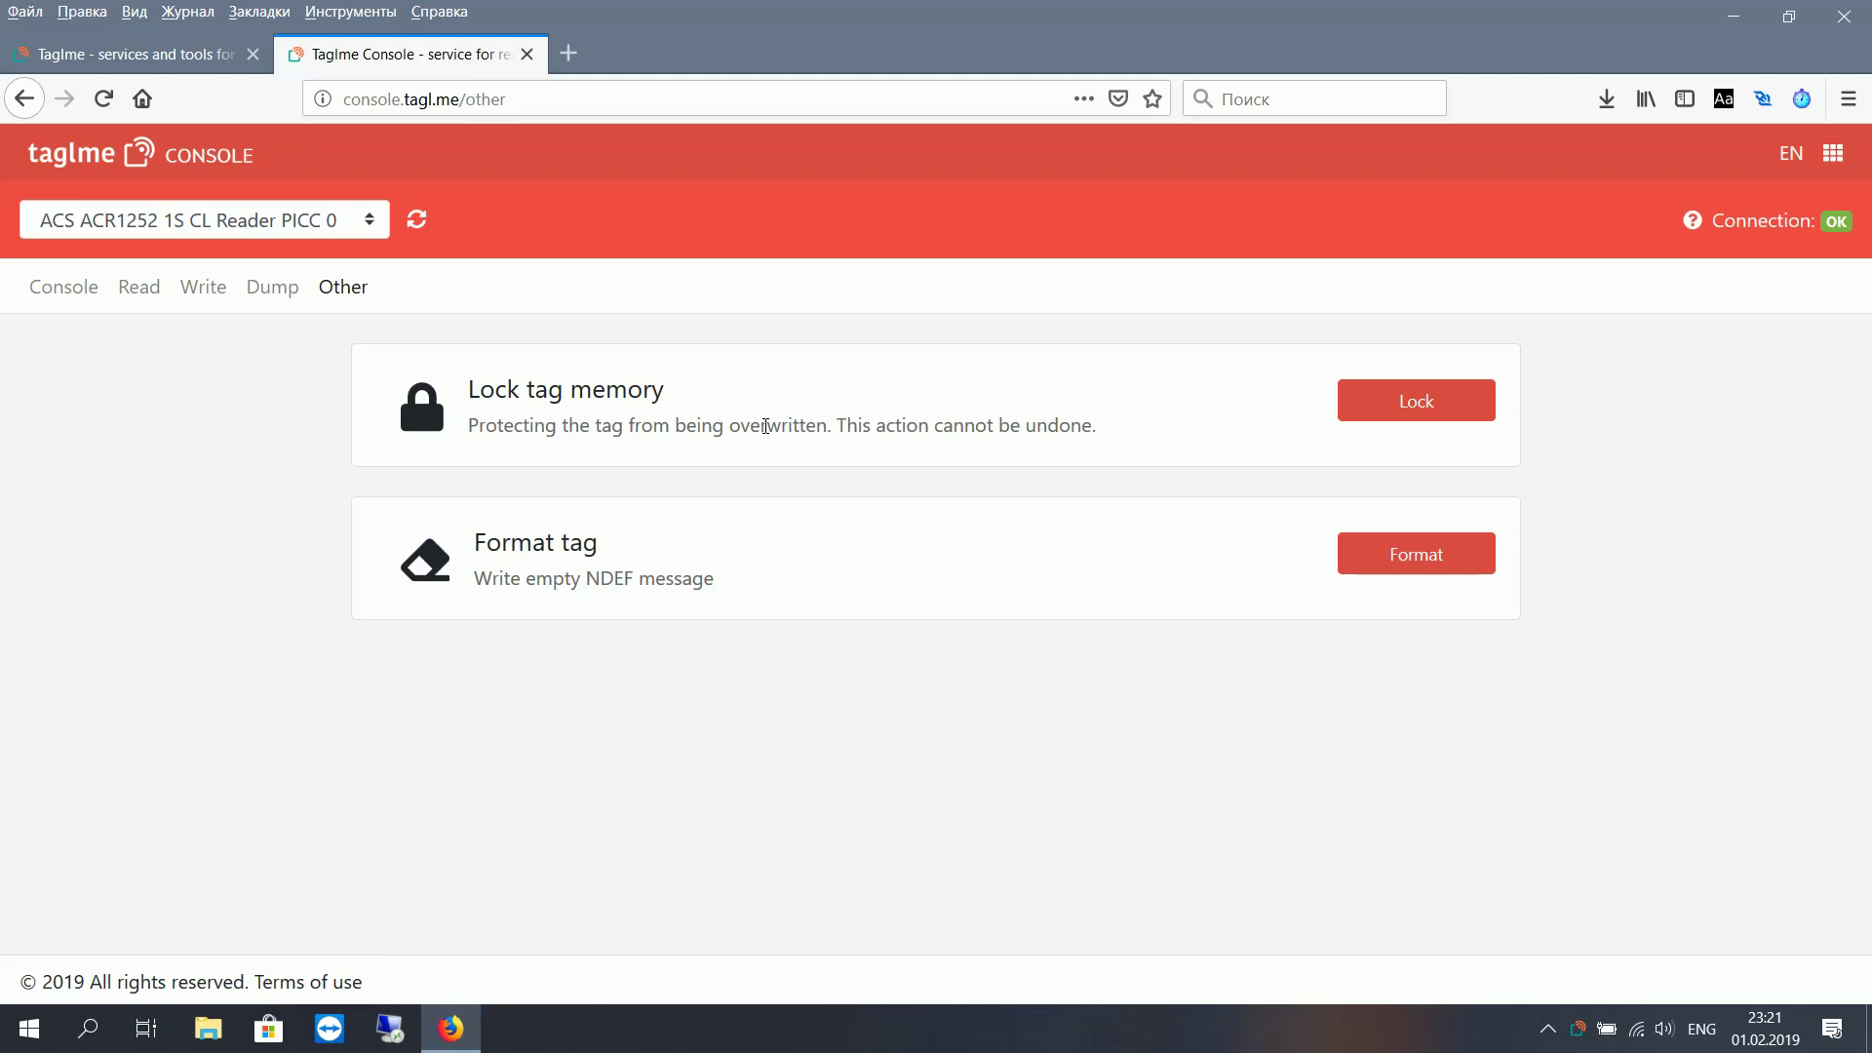
click(1410, 404)
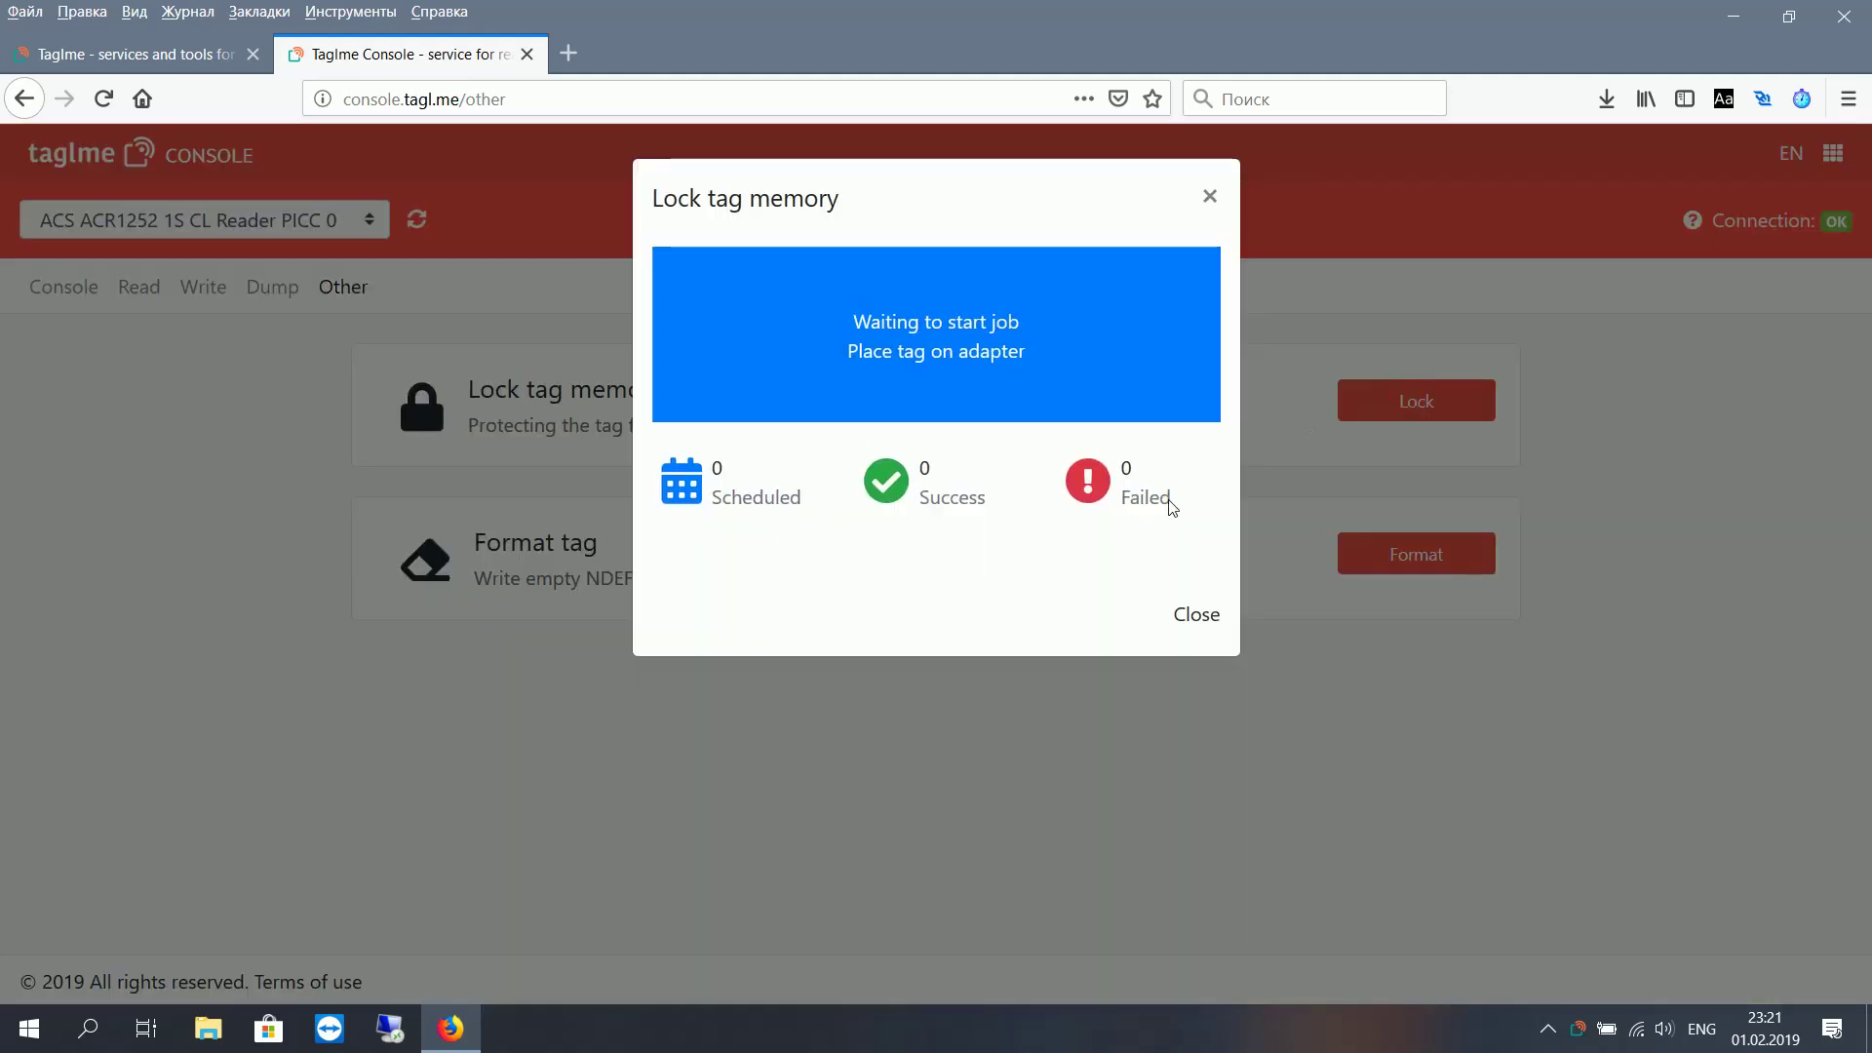
click(1202, 620)
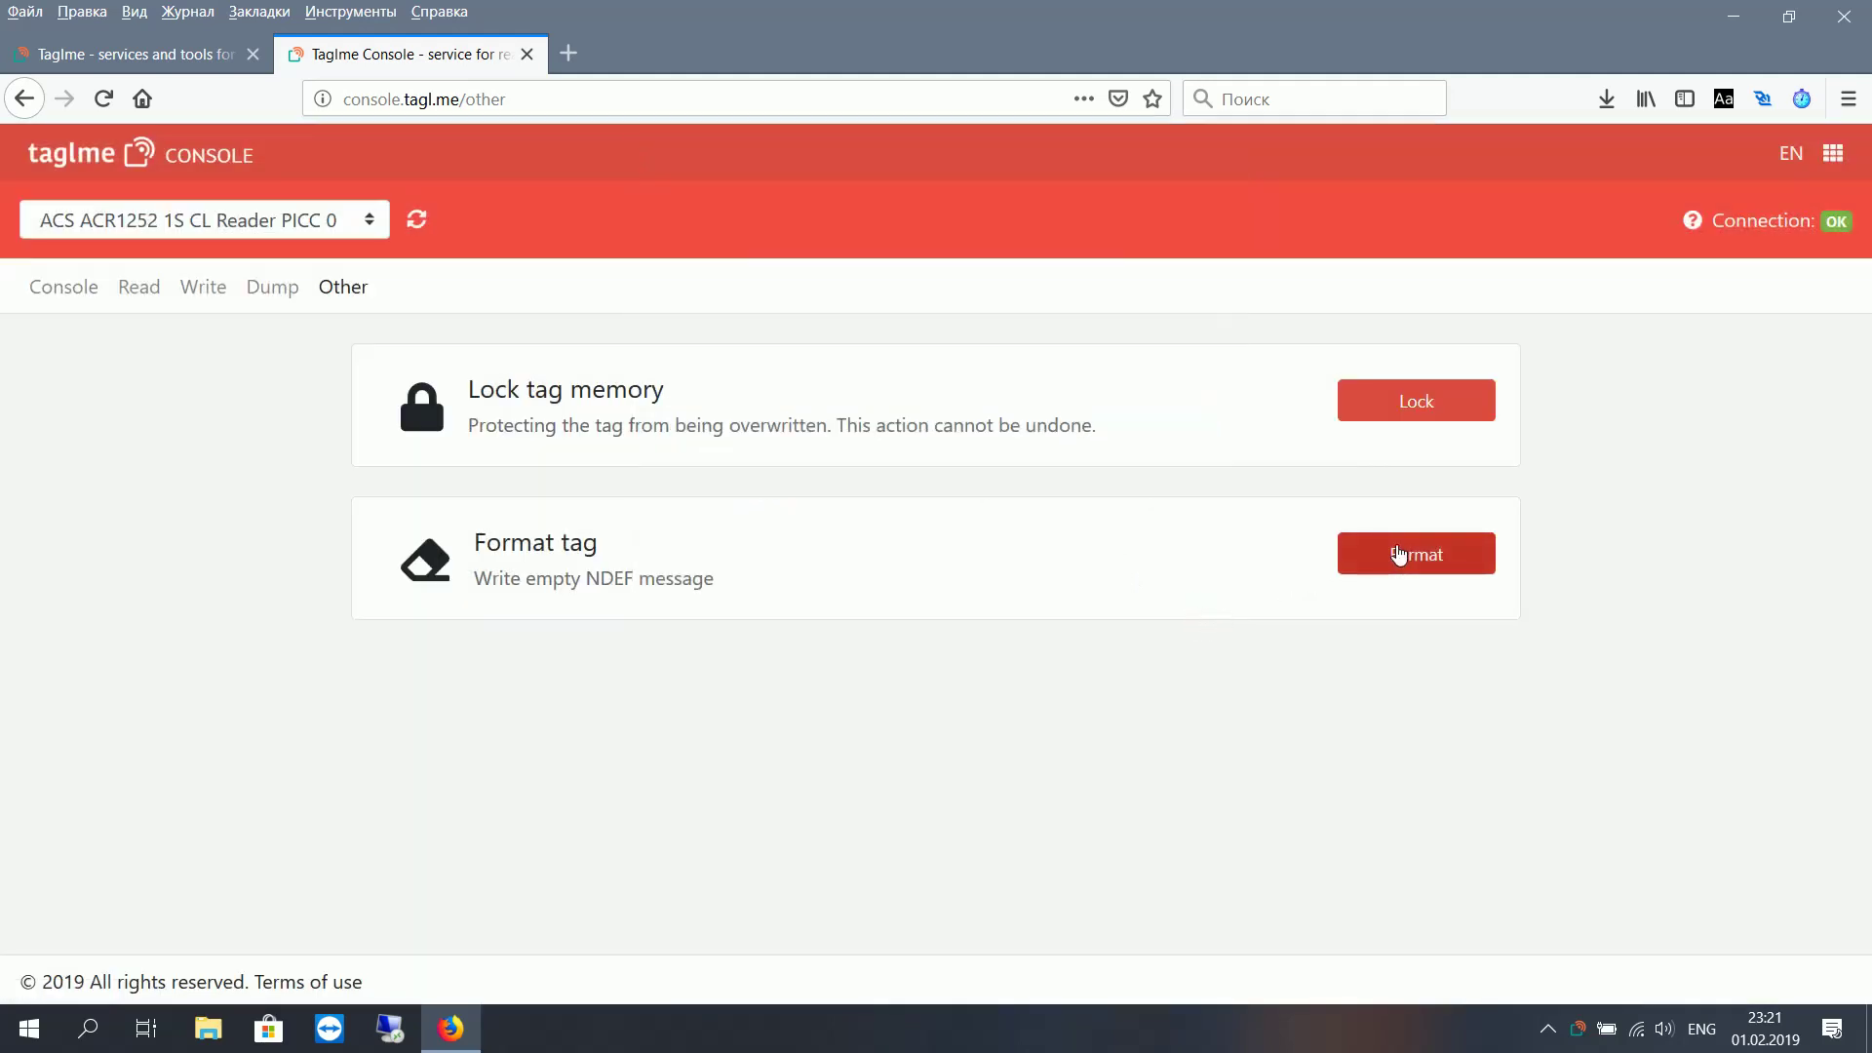
click(1399, 554)
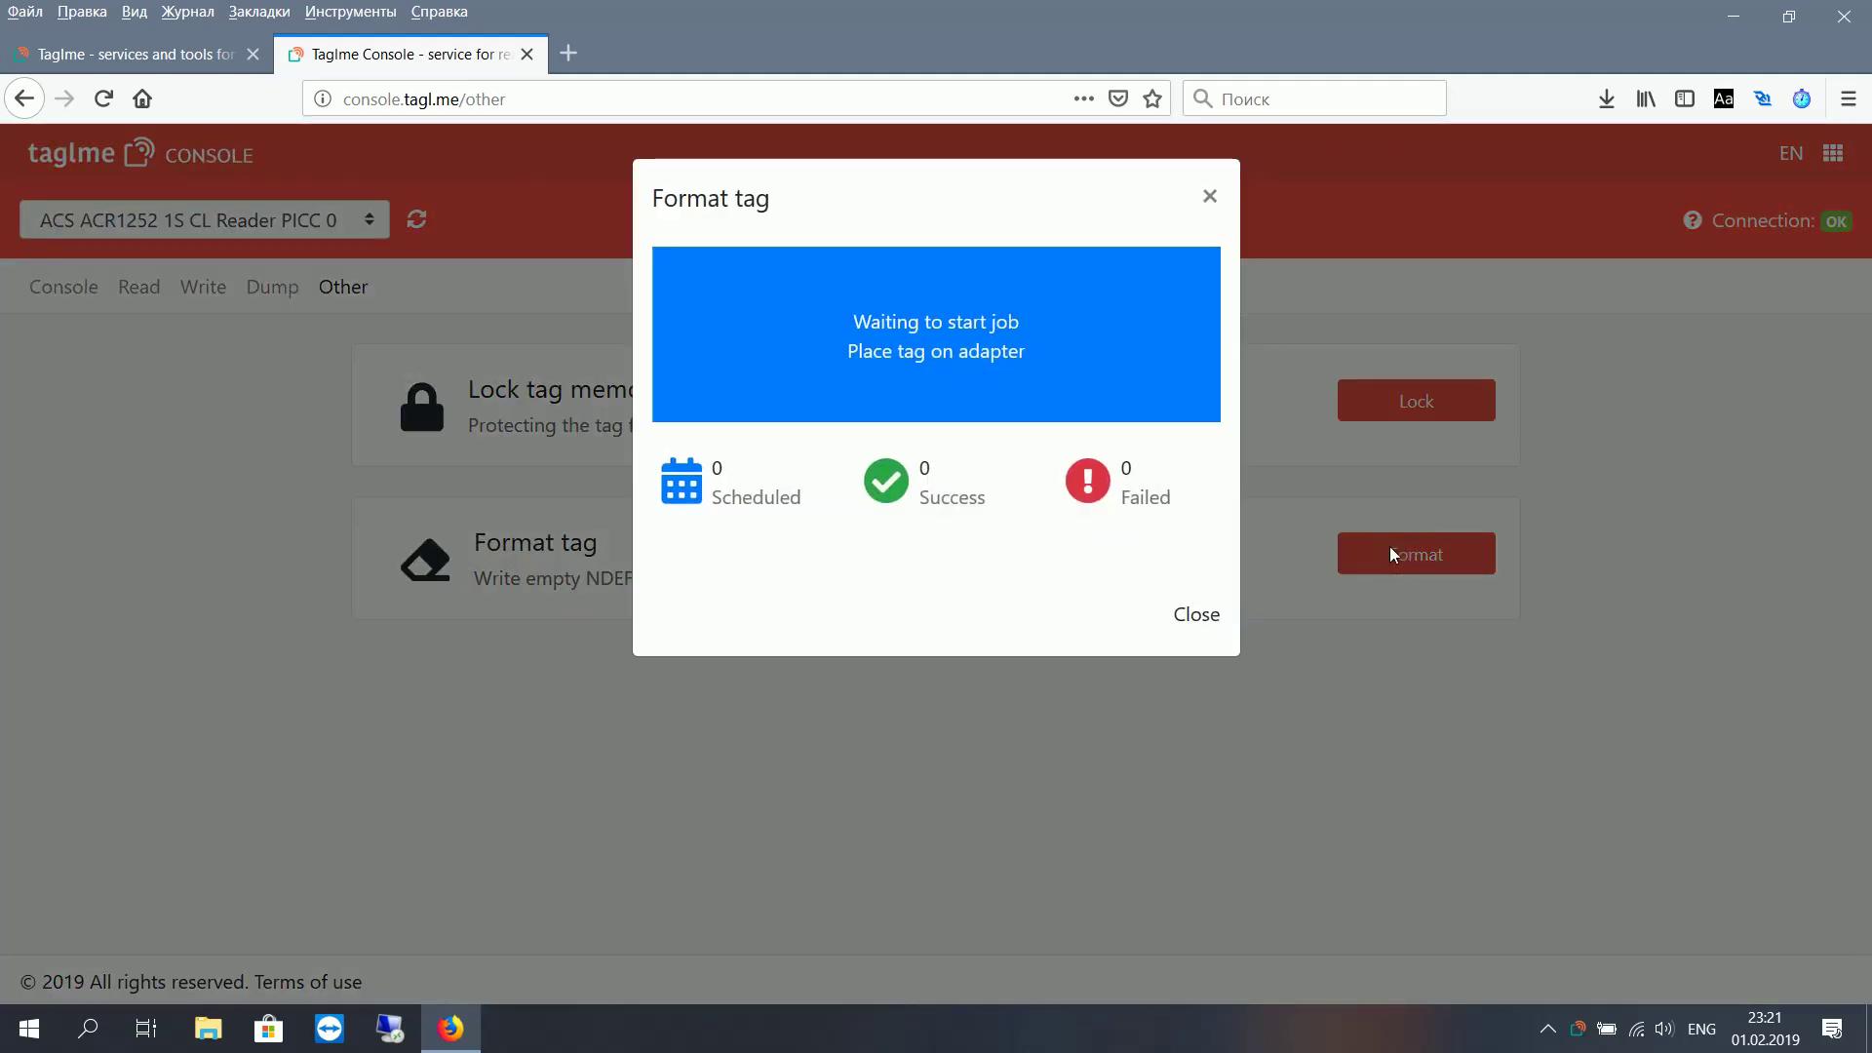
click(1192, 620)
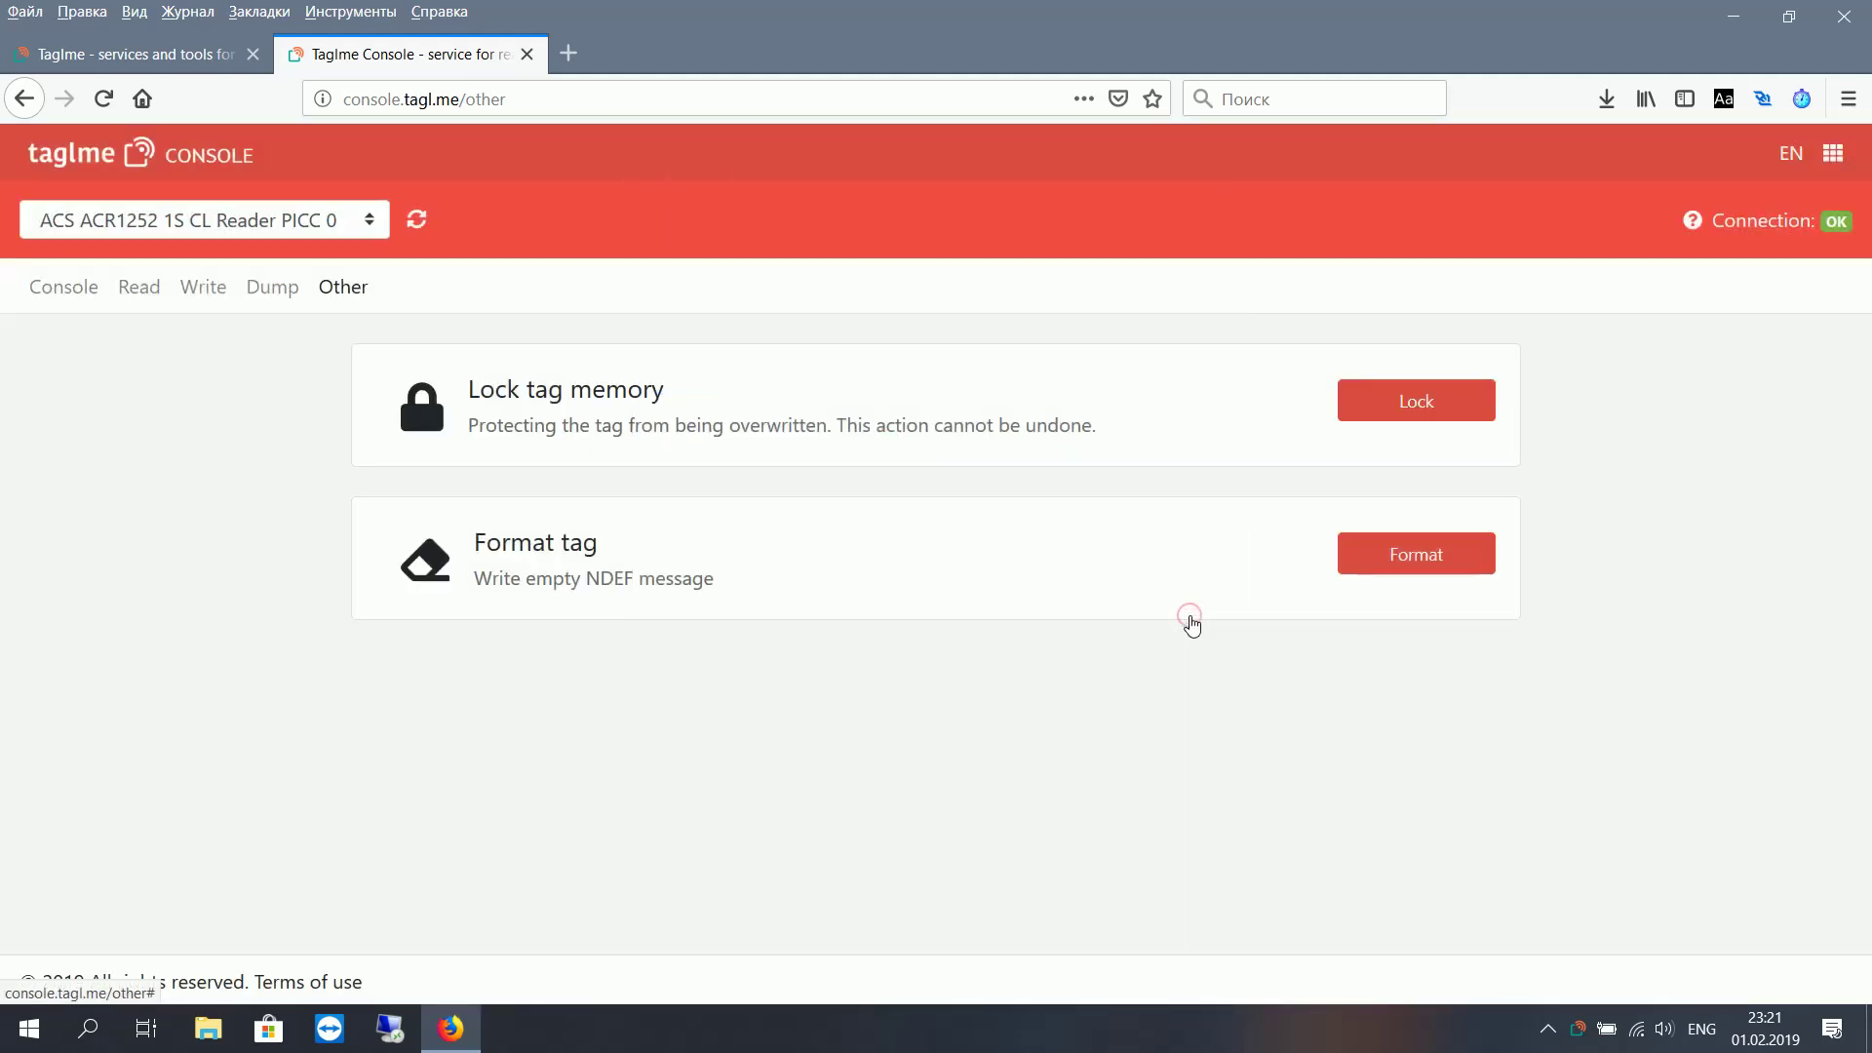
Step: Return to the tag command console
click(65, 291)
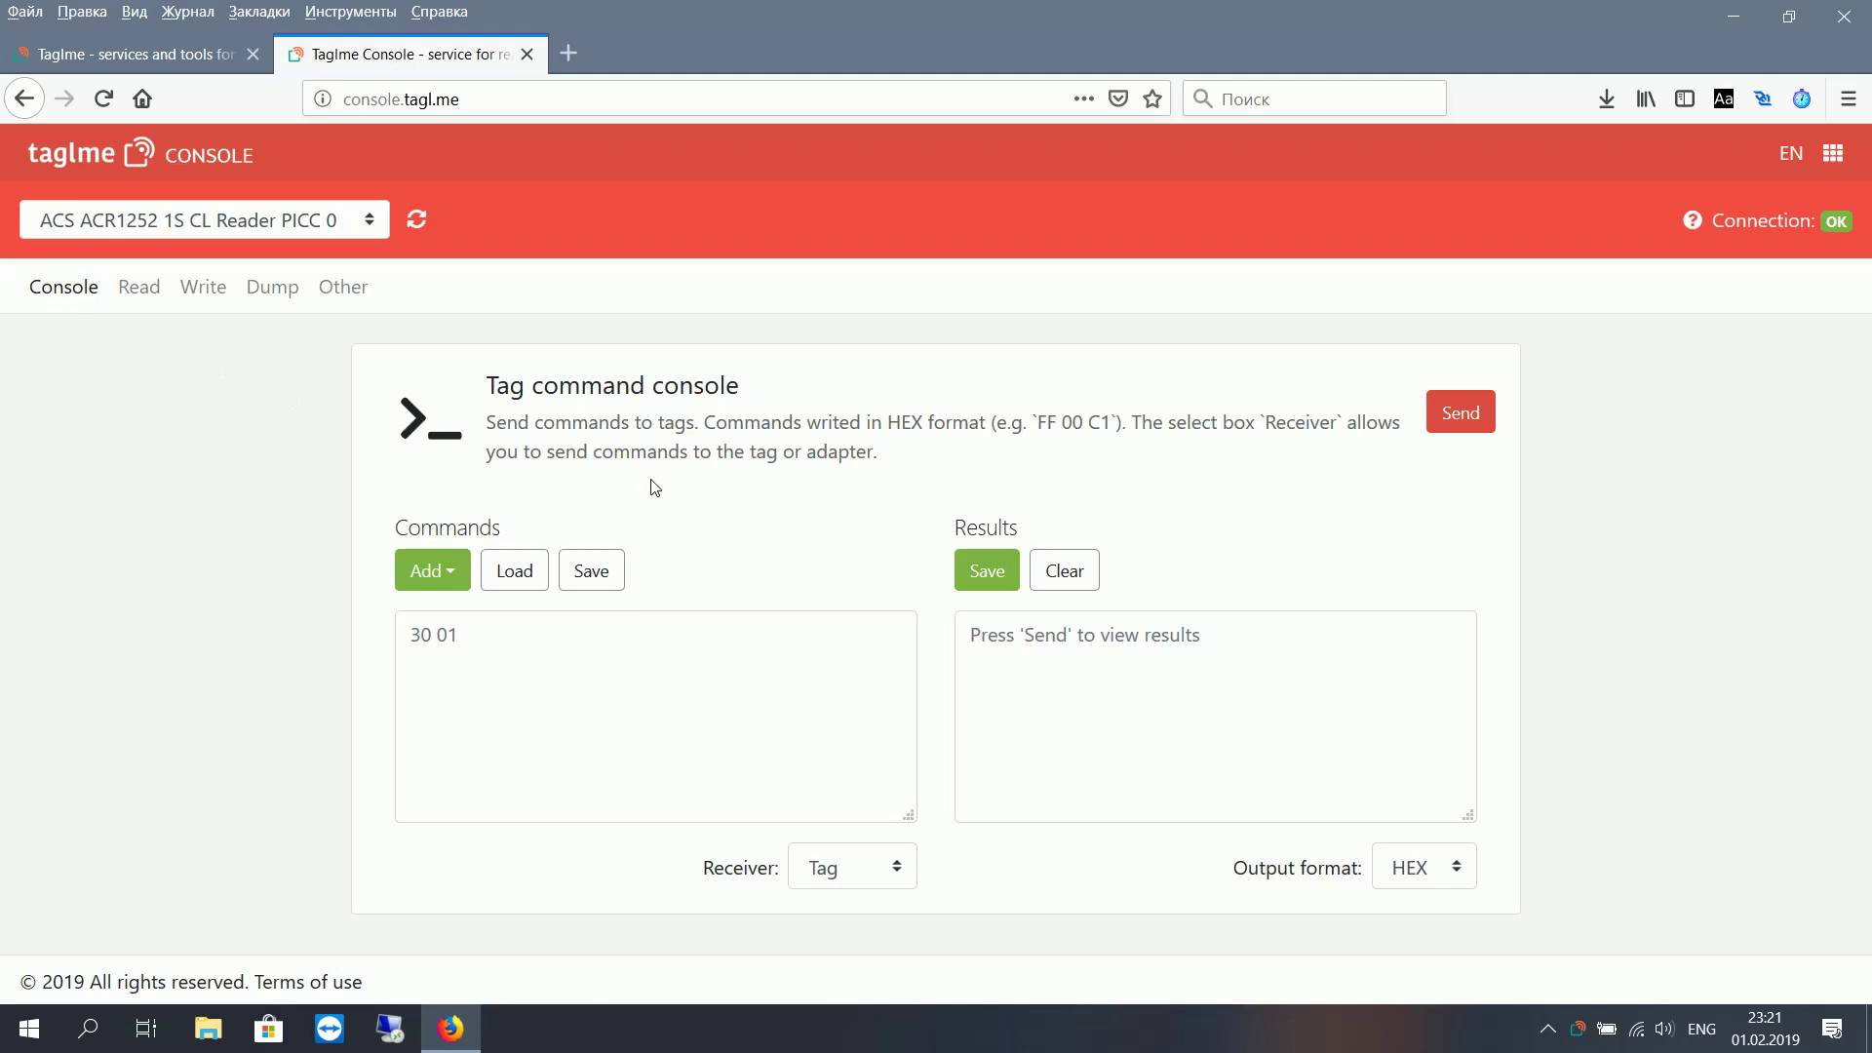